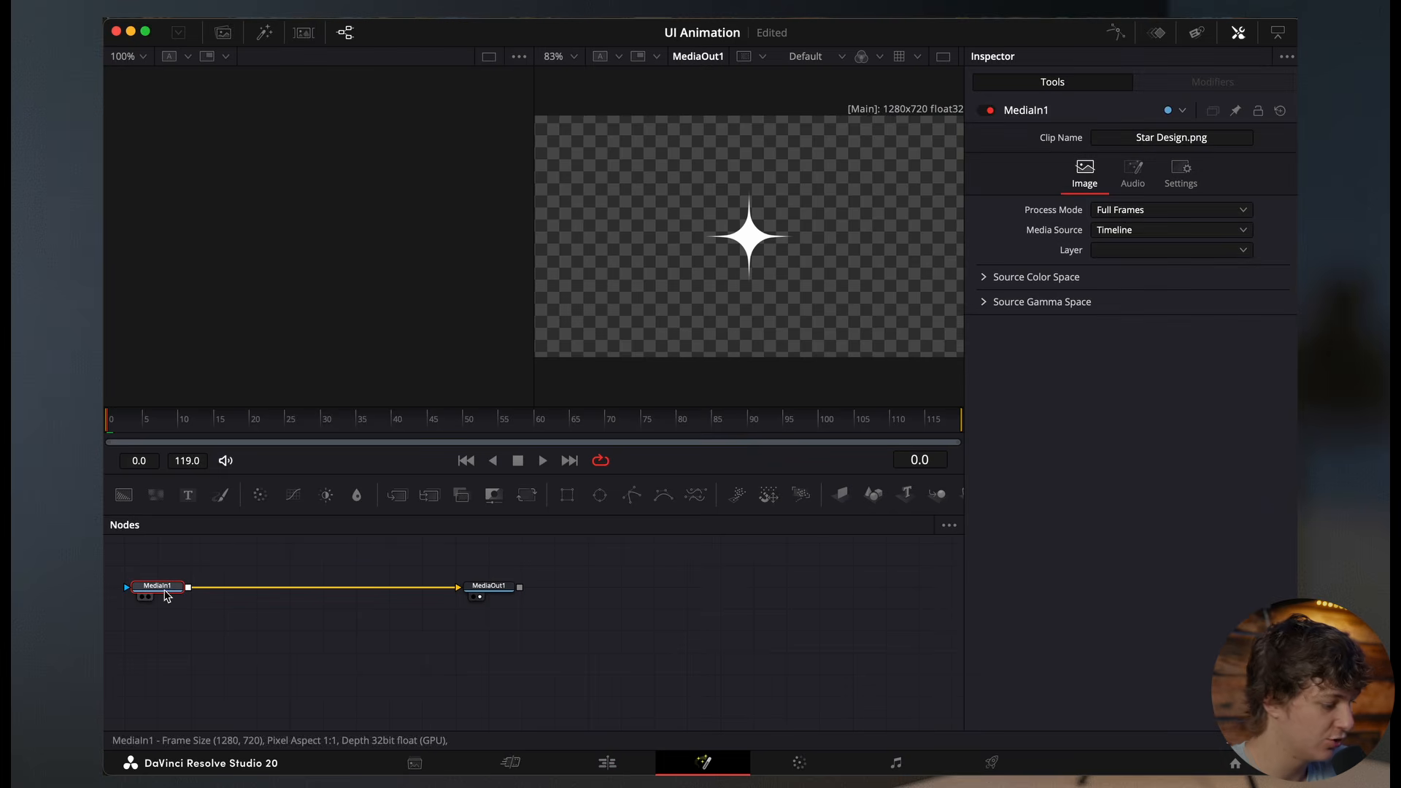
# Step: Add a Glow node after MediaIn1 and reduce its glow size slightly
pyautogui.hotkey('shift', 'space')
pyautogui.write('glo')
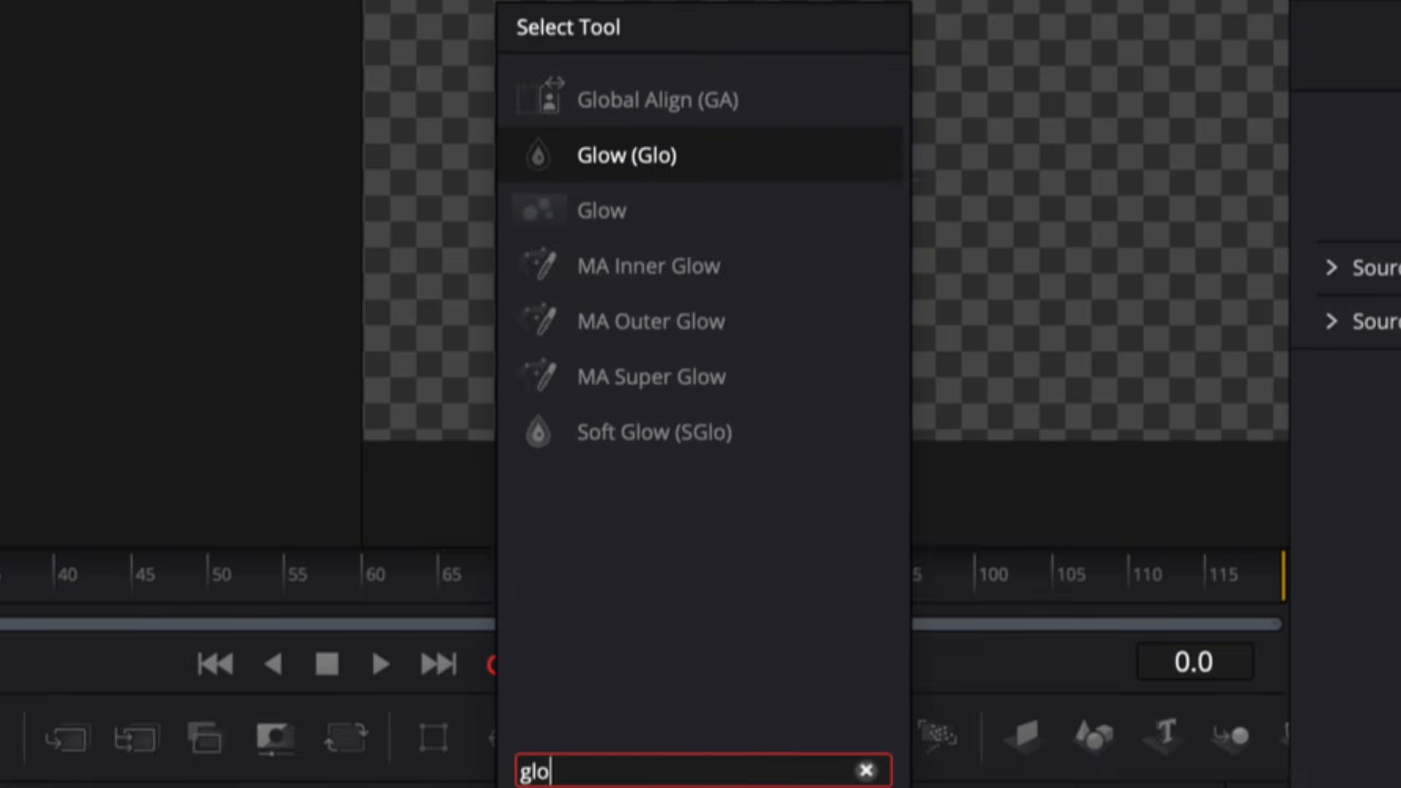
pyautogui.press('Return')
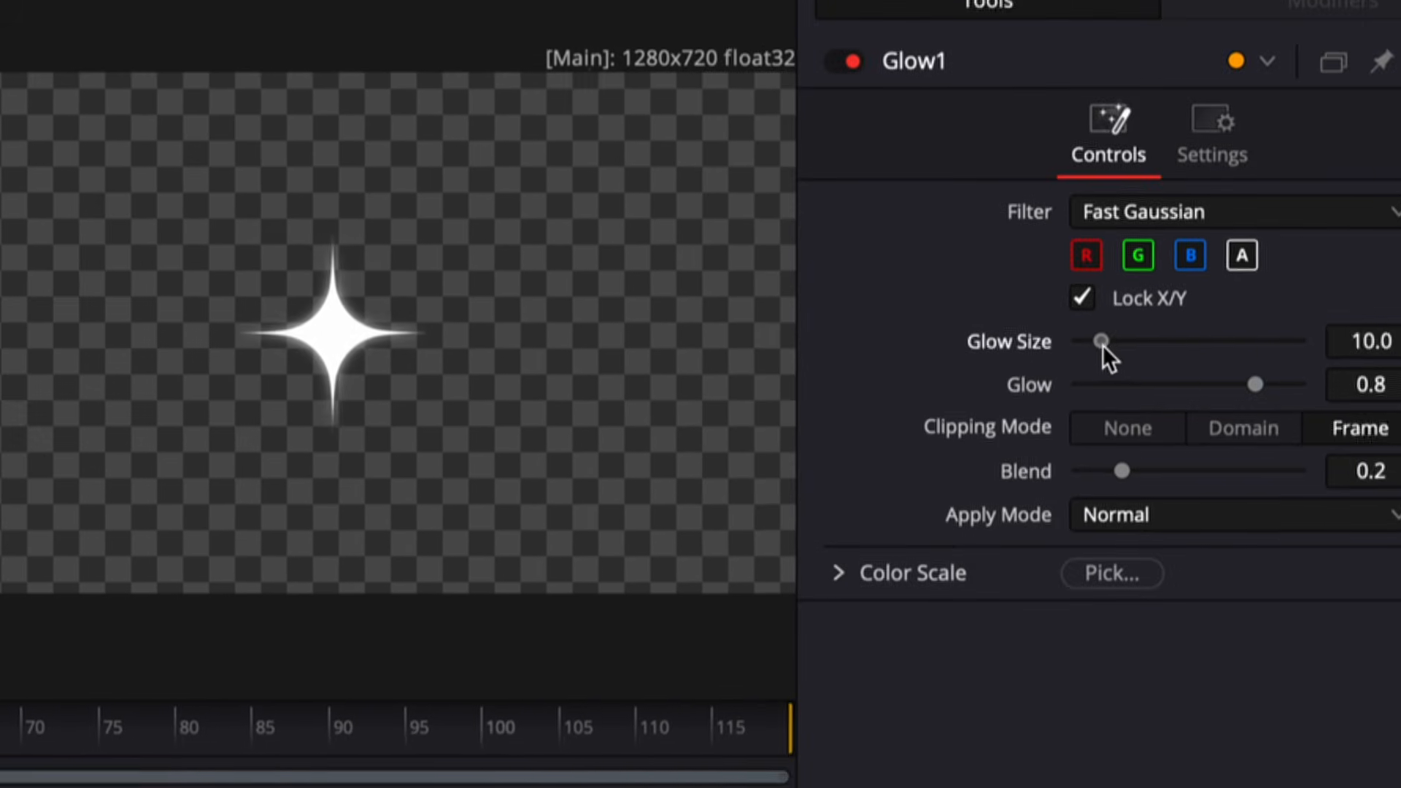
pyautogui.moveTo(1102, 345); pyautogui.dragTo(1085, 362)
# Step: Add a Transform node after the glow and place the star at center X 0.254, Y 0.61 with size 0.63
pyautogui.hotkey('shift', 'space')
pyautogui.write('transform')
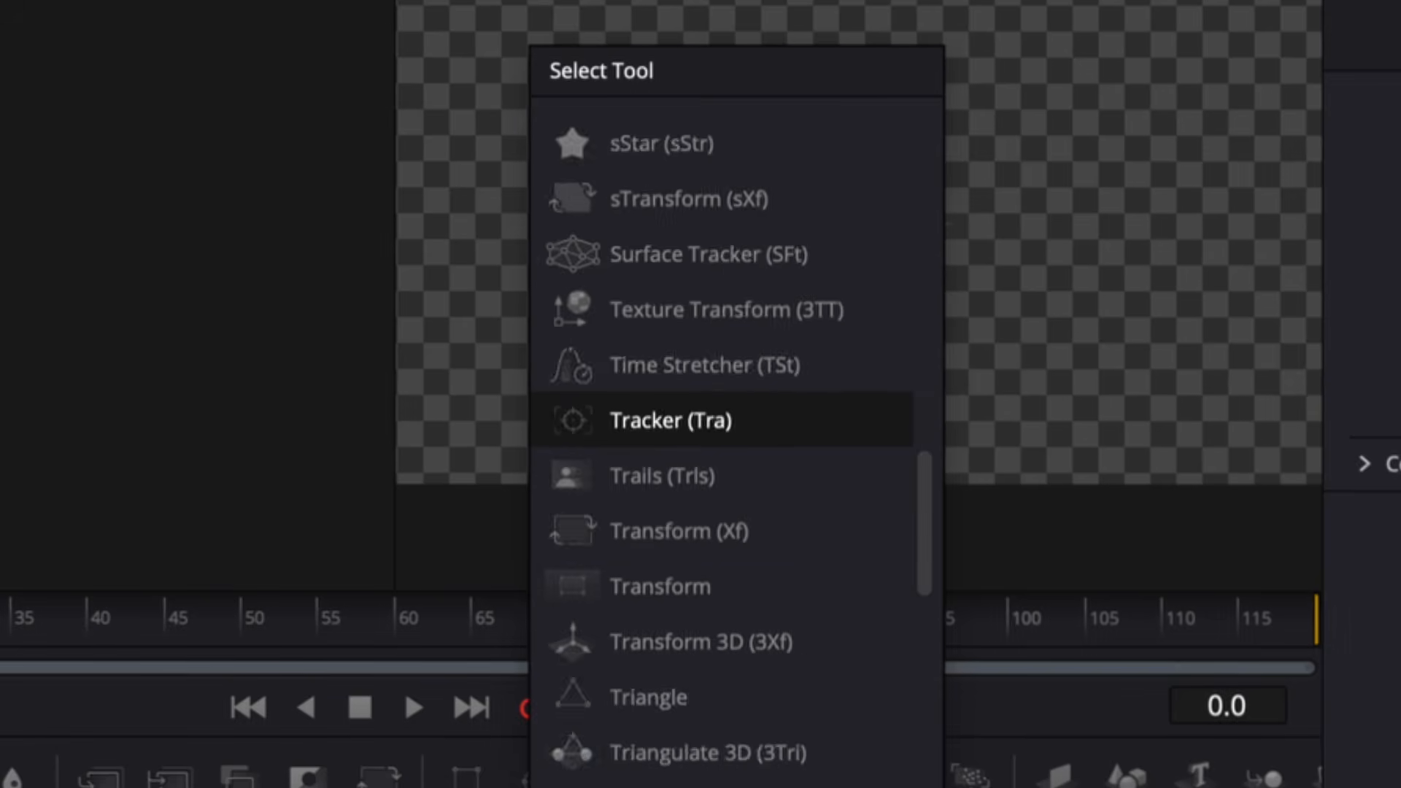
pyautogui.press('Return')
pyautogui.moveTo(1126, 199)
pyautogui.mouseDown()
pyautogui.moveTo(1022, 198)
pyautogui.moveTo(1128, 198)
pyautogui.mouseUp()
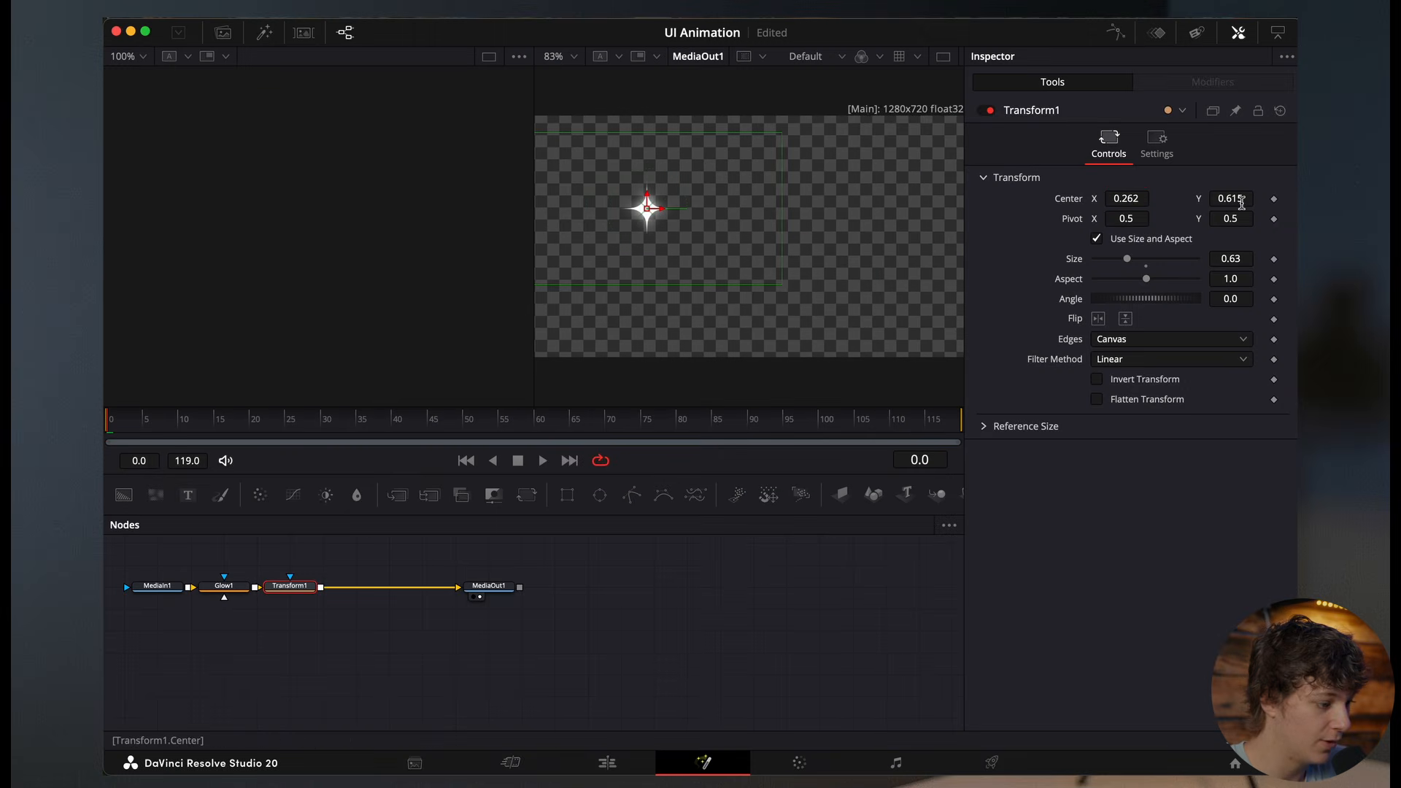
pyautogui.moveTo(1242, 203); pyautogui.dragTo(1233, 206)
pyautogui.moveTo(1134, 204); pyautogui.dragTo(1134, 203)
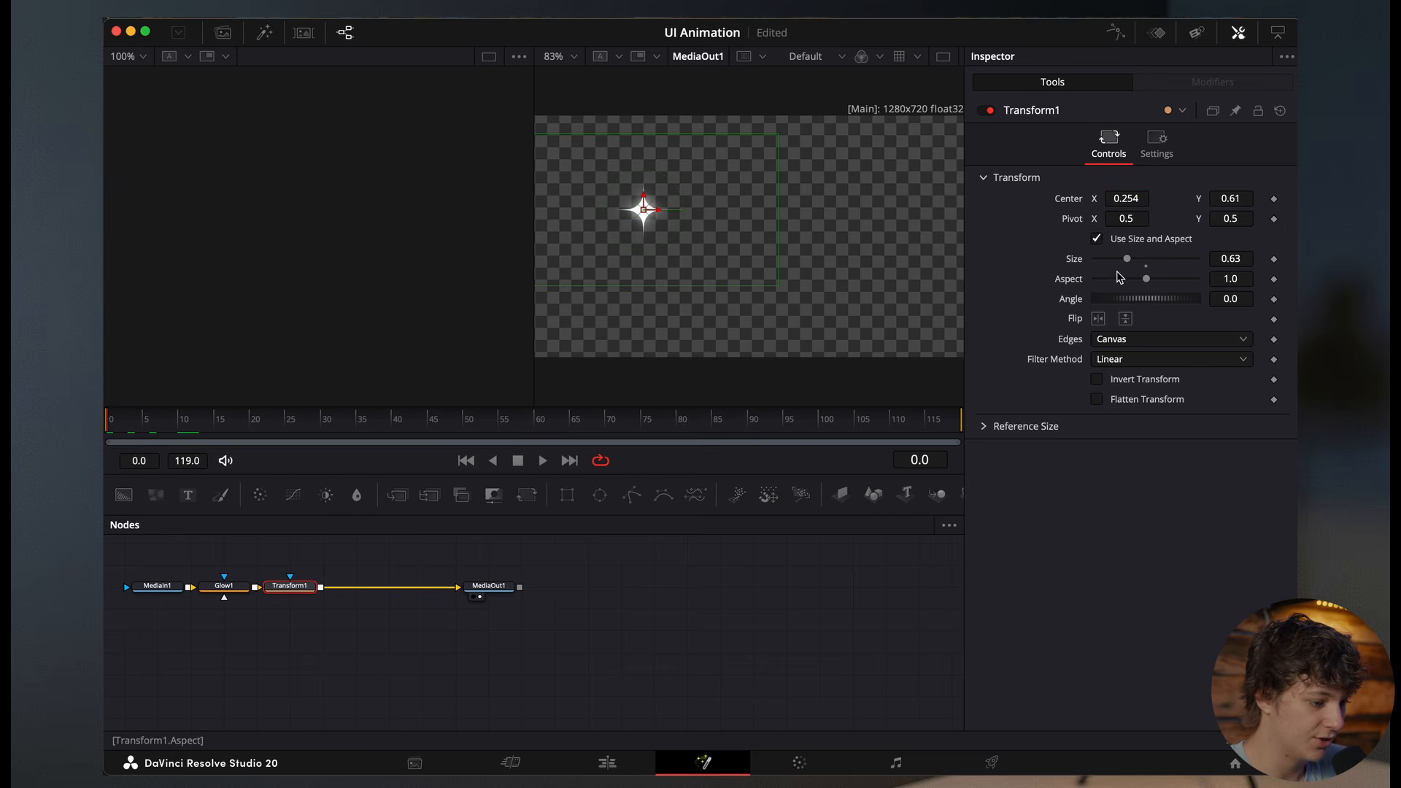
# Step: Shrink the star to size 0.09, rotate it to an angle of -219.1, and keyframe both values at frame 0
pyautogui.moveTo(1132, 263); pyautogui.dragTo(1062, 309)
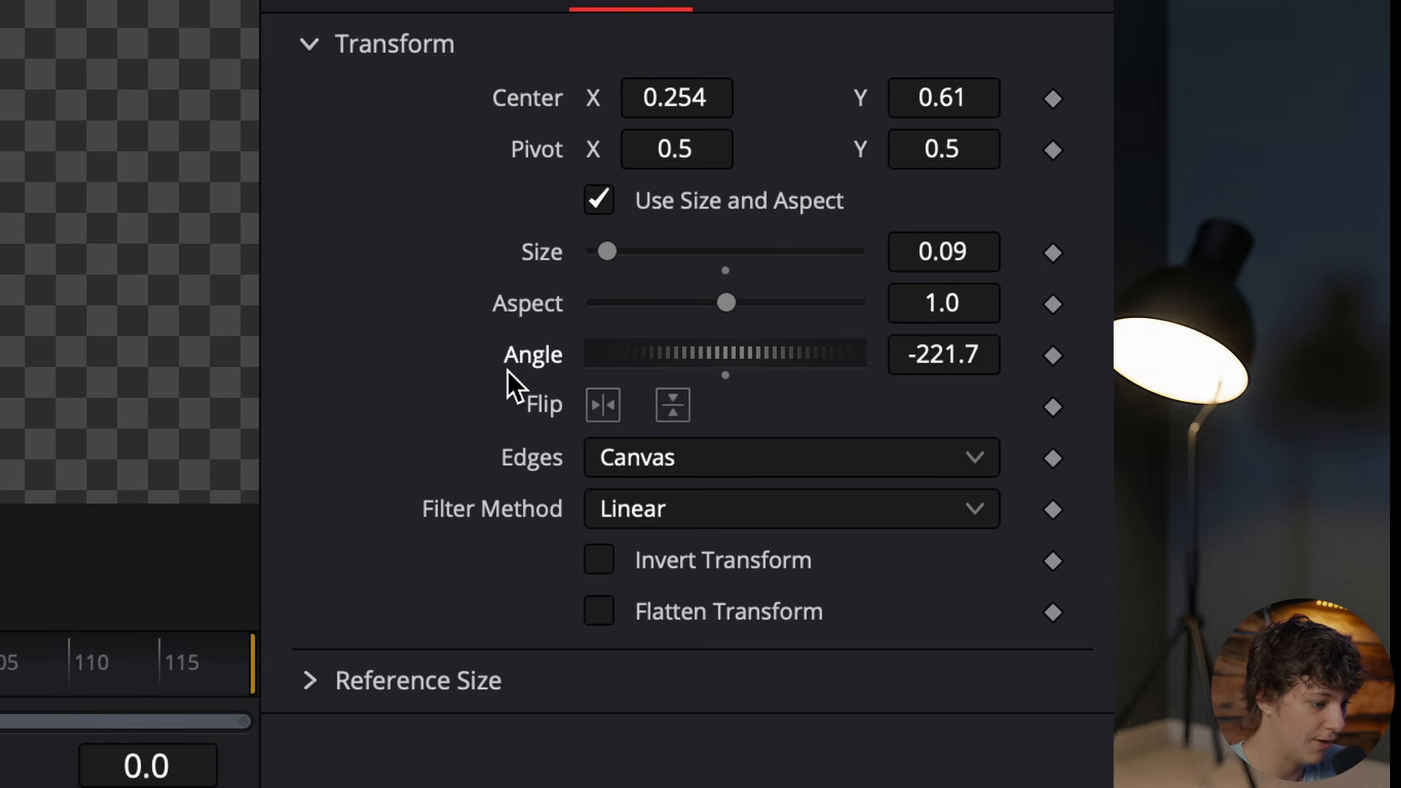
pyautogui.moveTo(507, 370); pyautogui.dragTo(509, 370)
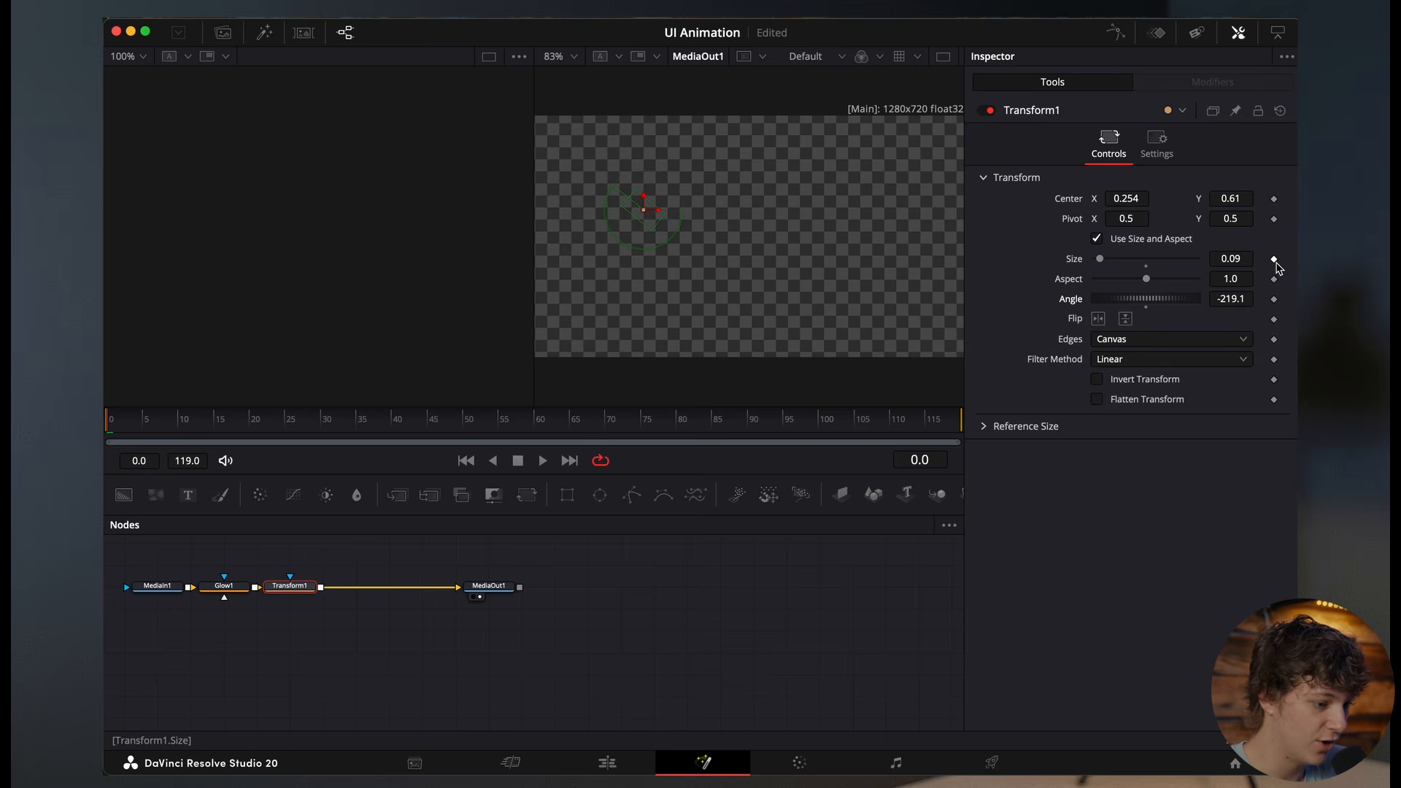
# Step: At frame 24, set the star's size to 0.67 and its angle to 0
pyautogui.press('space')
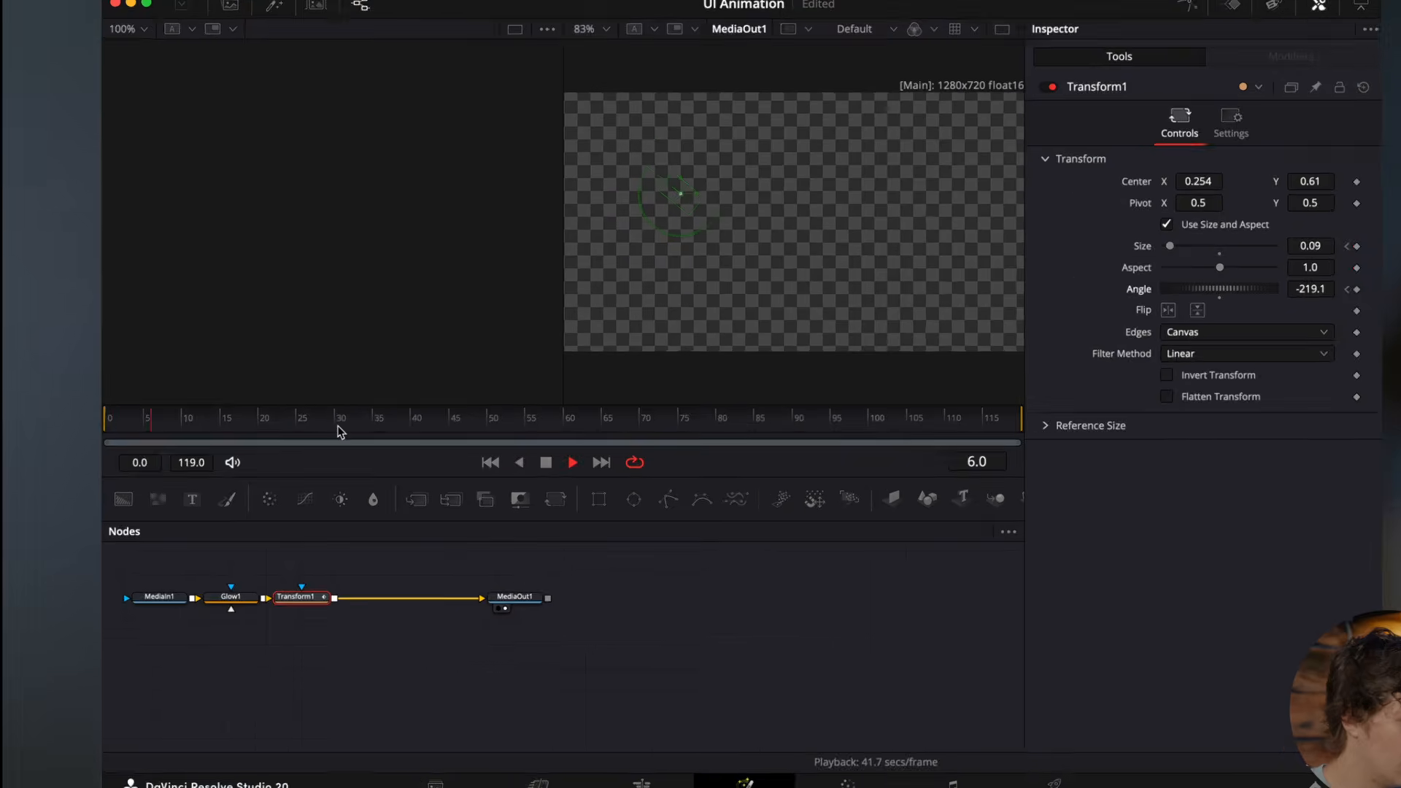
pyautogui.press('space')
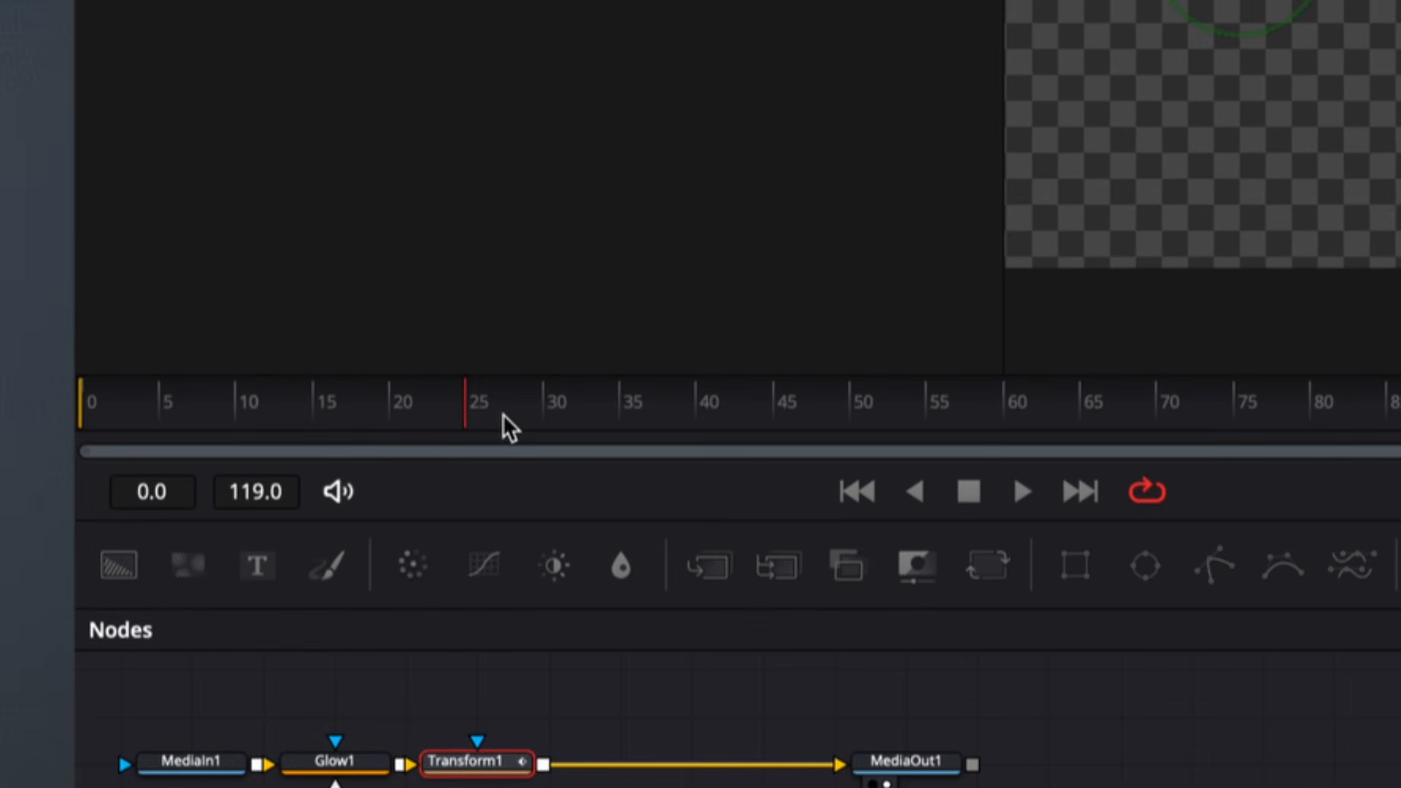
pyautogui.press('Left')
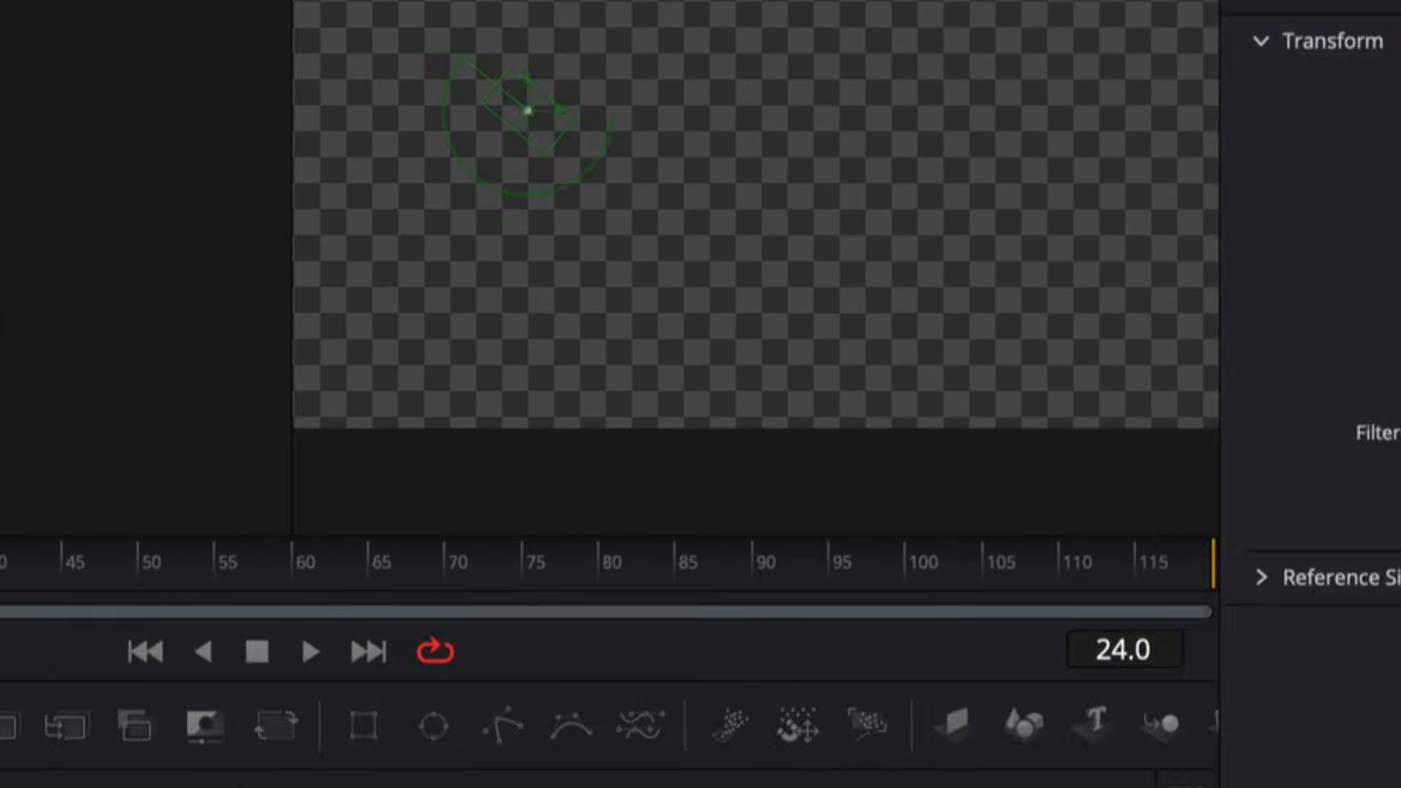
pyautogui.moveTo(934, 351); pyautogui.dragTo(1009, 356)
pyautogui.doubleClick(1234, 300)
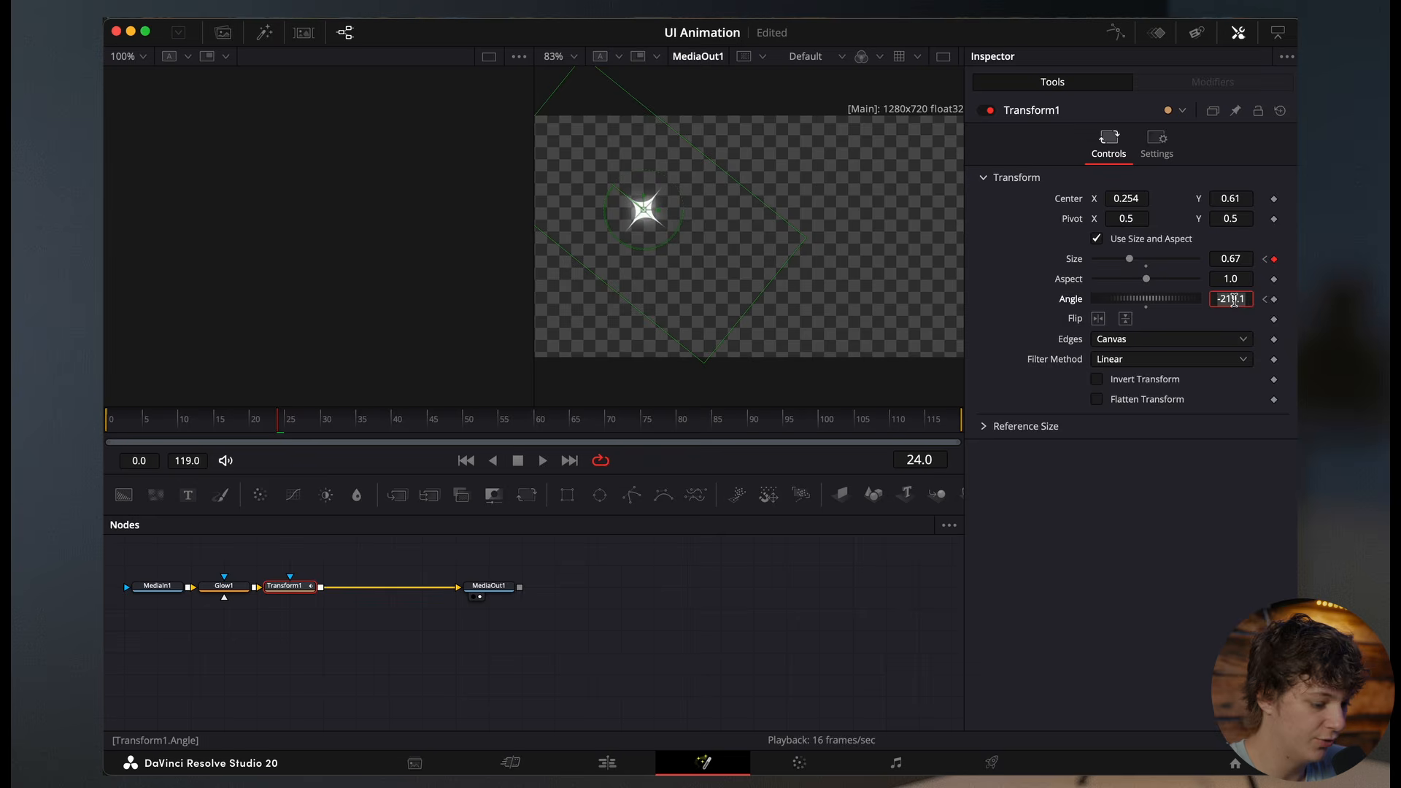
pyautogui.write('0')
pyautogui.press('Tab')
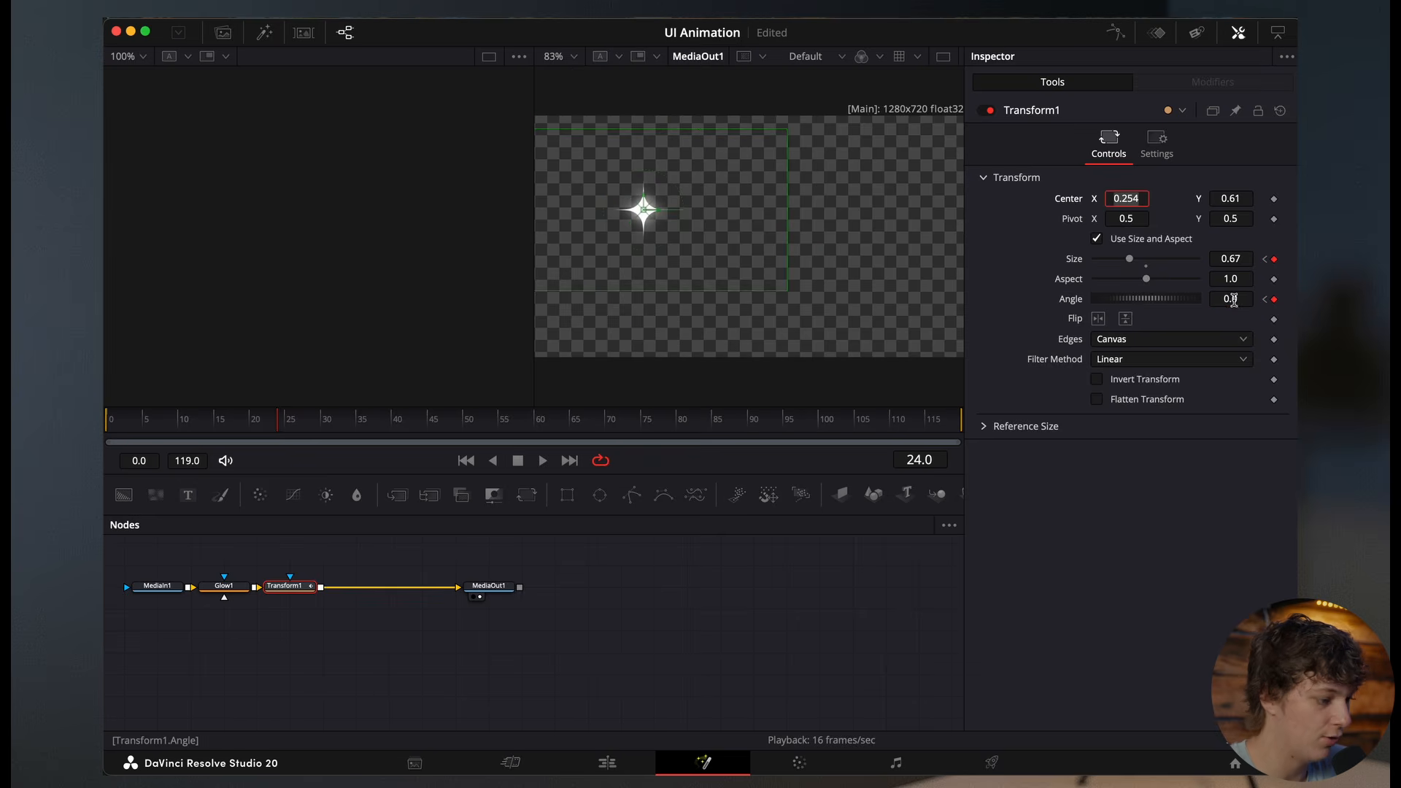
# Step: Apply Out Cubic easing to all of Transform1's Size and Angle keyframes in the spline editor
pyautogui.click(108, 420)
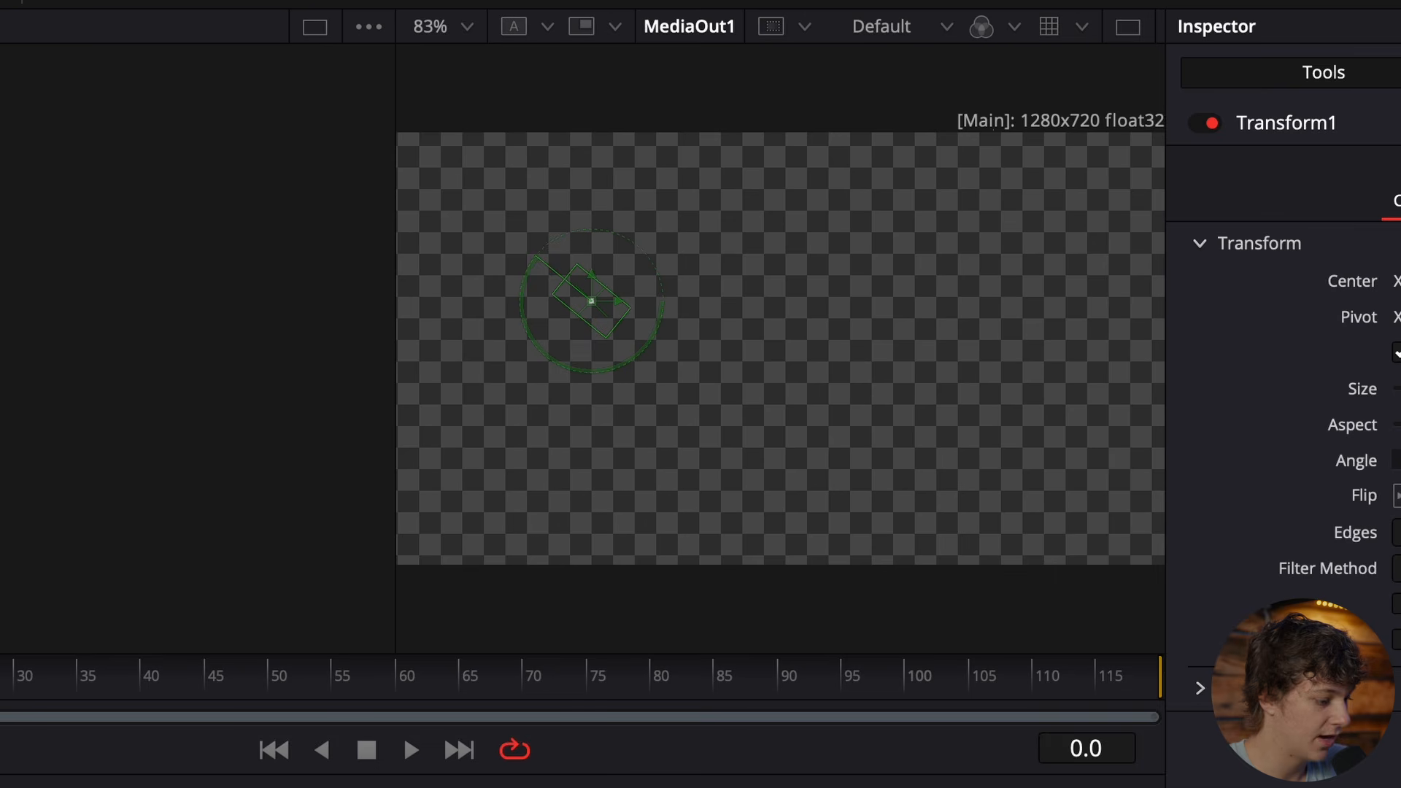
pyautogui.press('space')
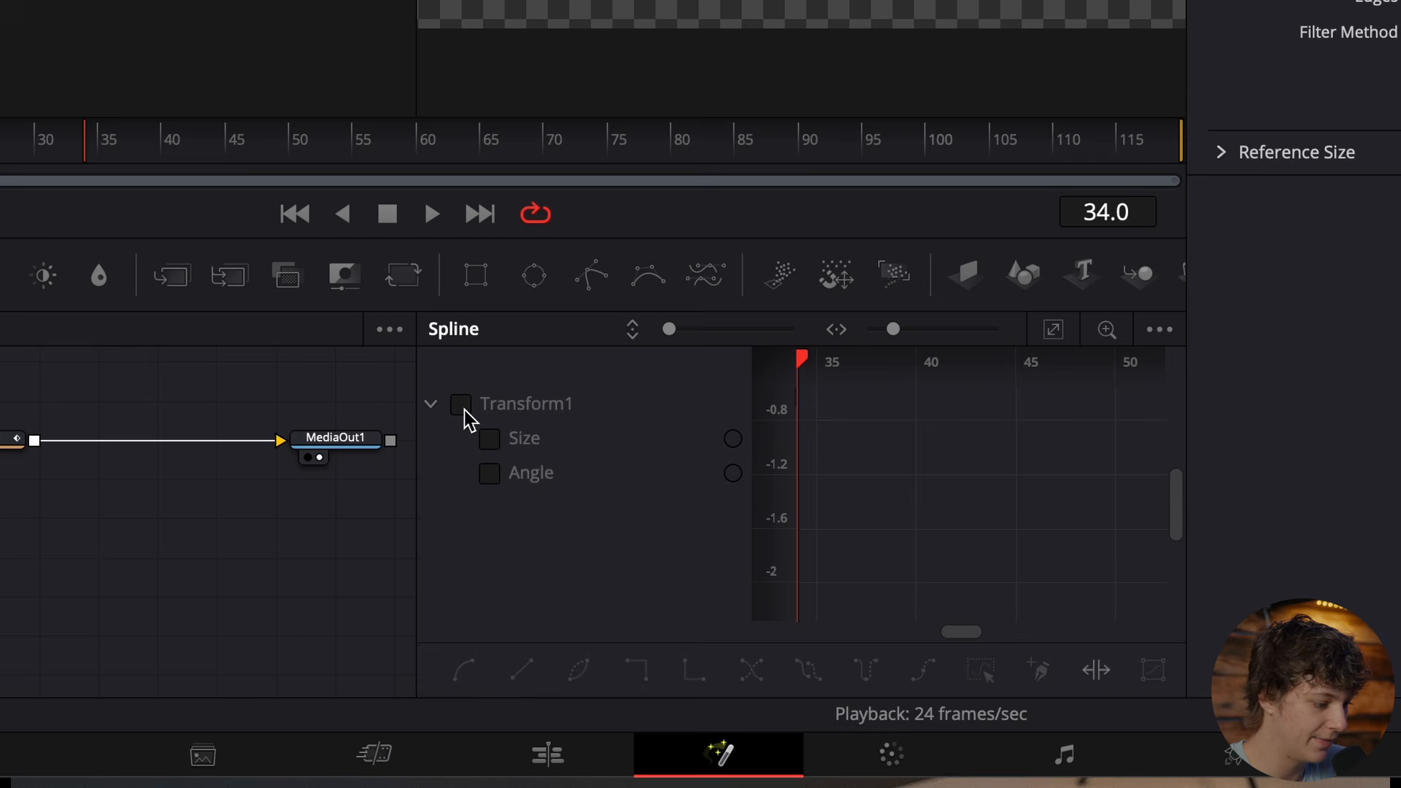
pyautogui.click(462, 406)
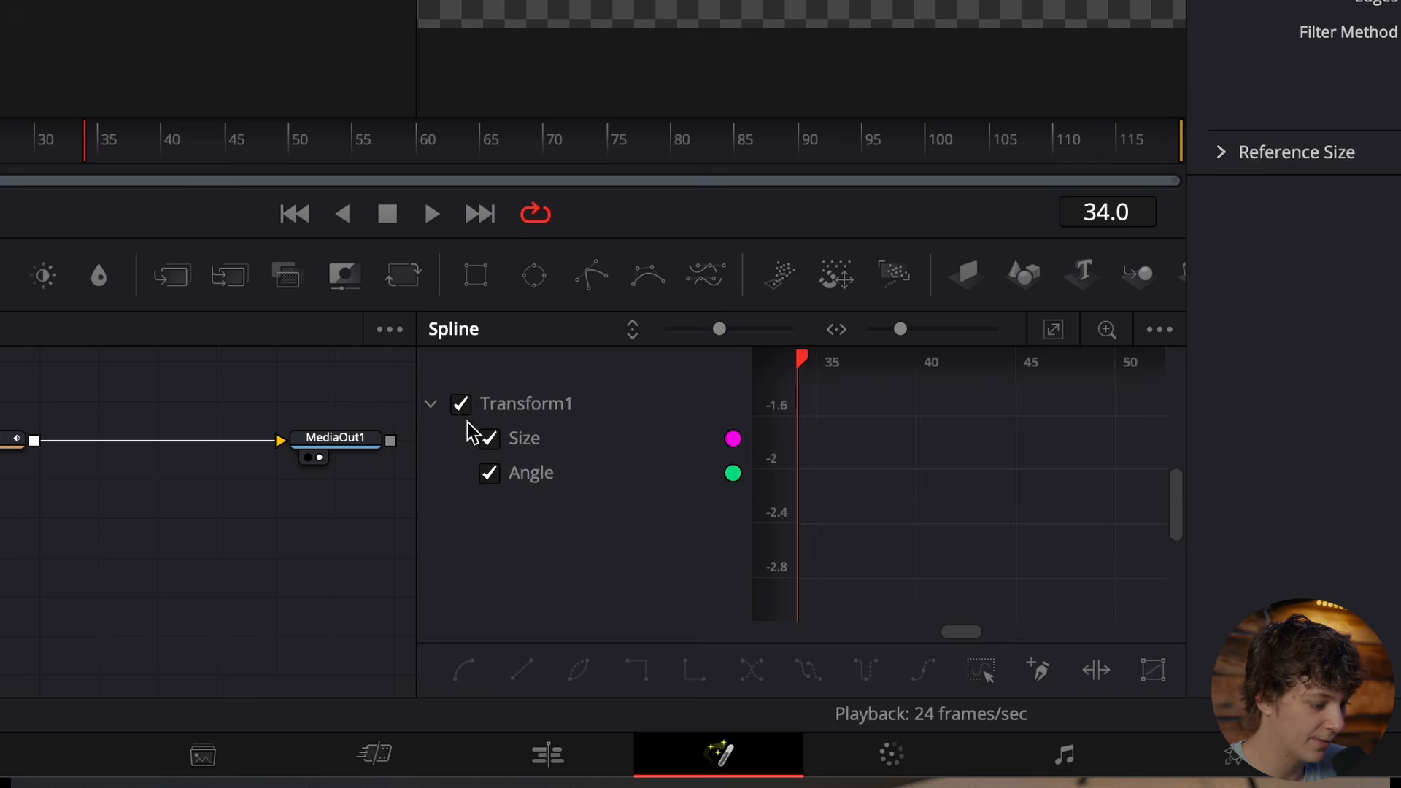
pyautogui.click(1049, 325)
pyautogui.hotkey('ctrl', 'a')
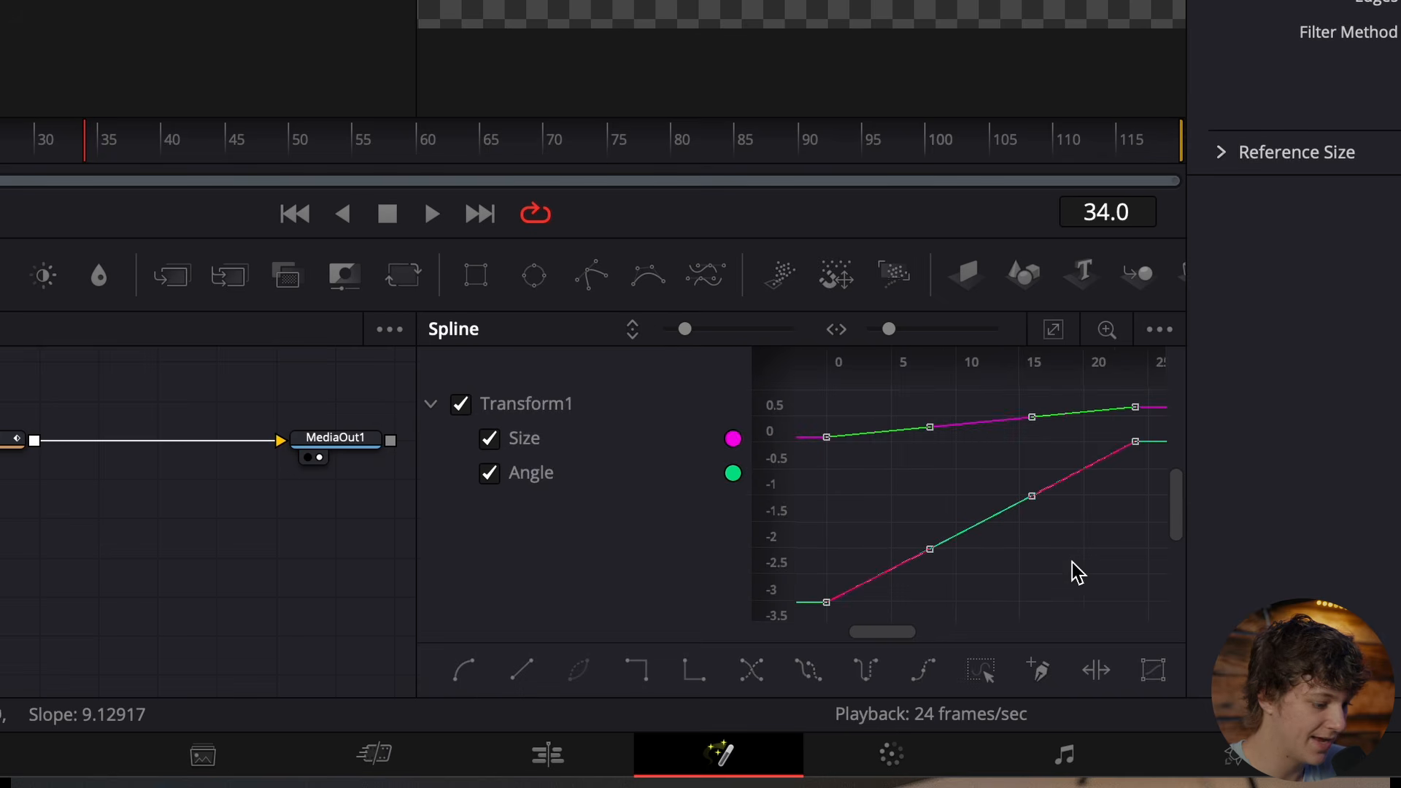
pyautogui.rightClick(1048, 557)
pyautogui.moveTo(1073, 40)
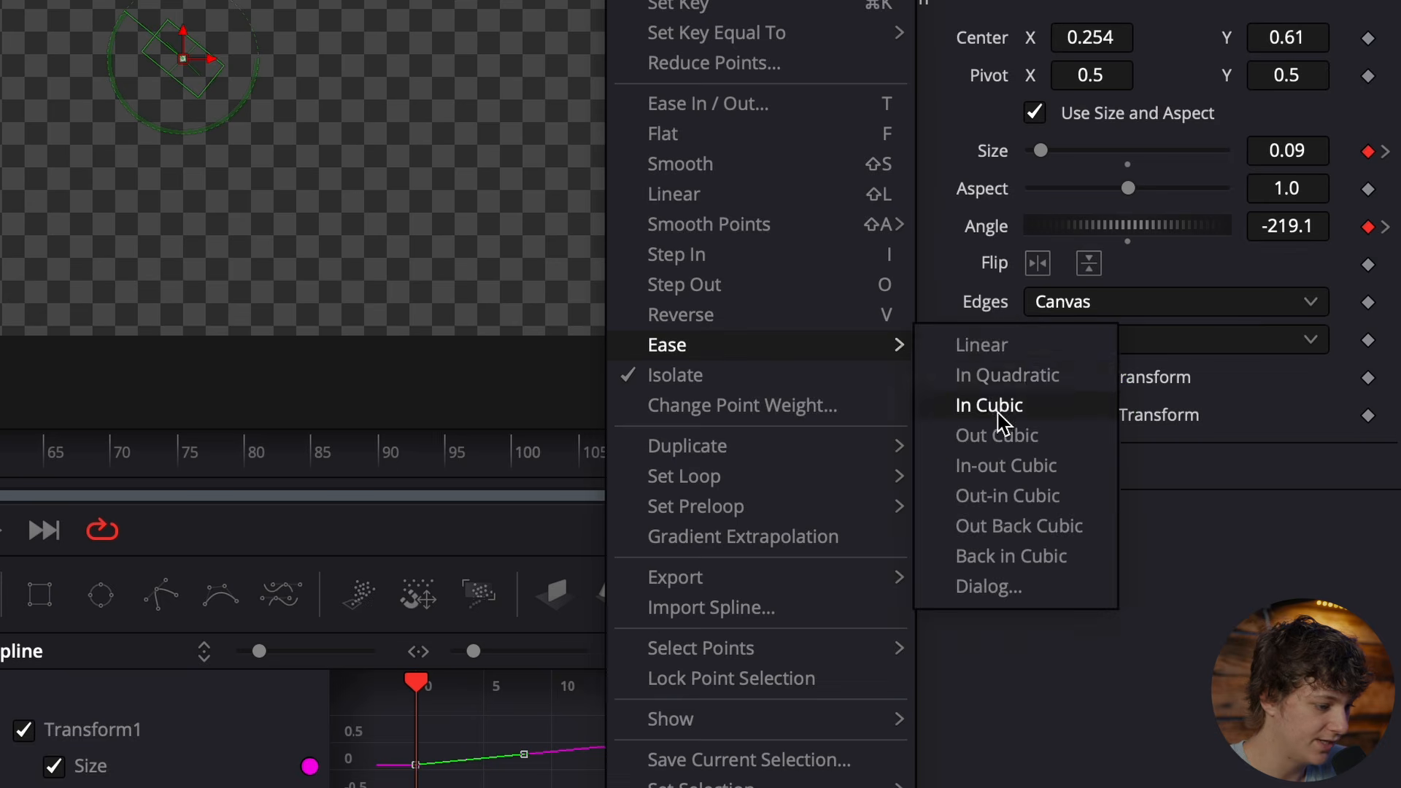
pyautogui.click(1380, 95)
pyautogui.press('space')
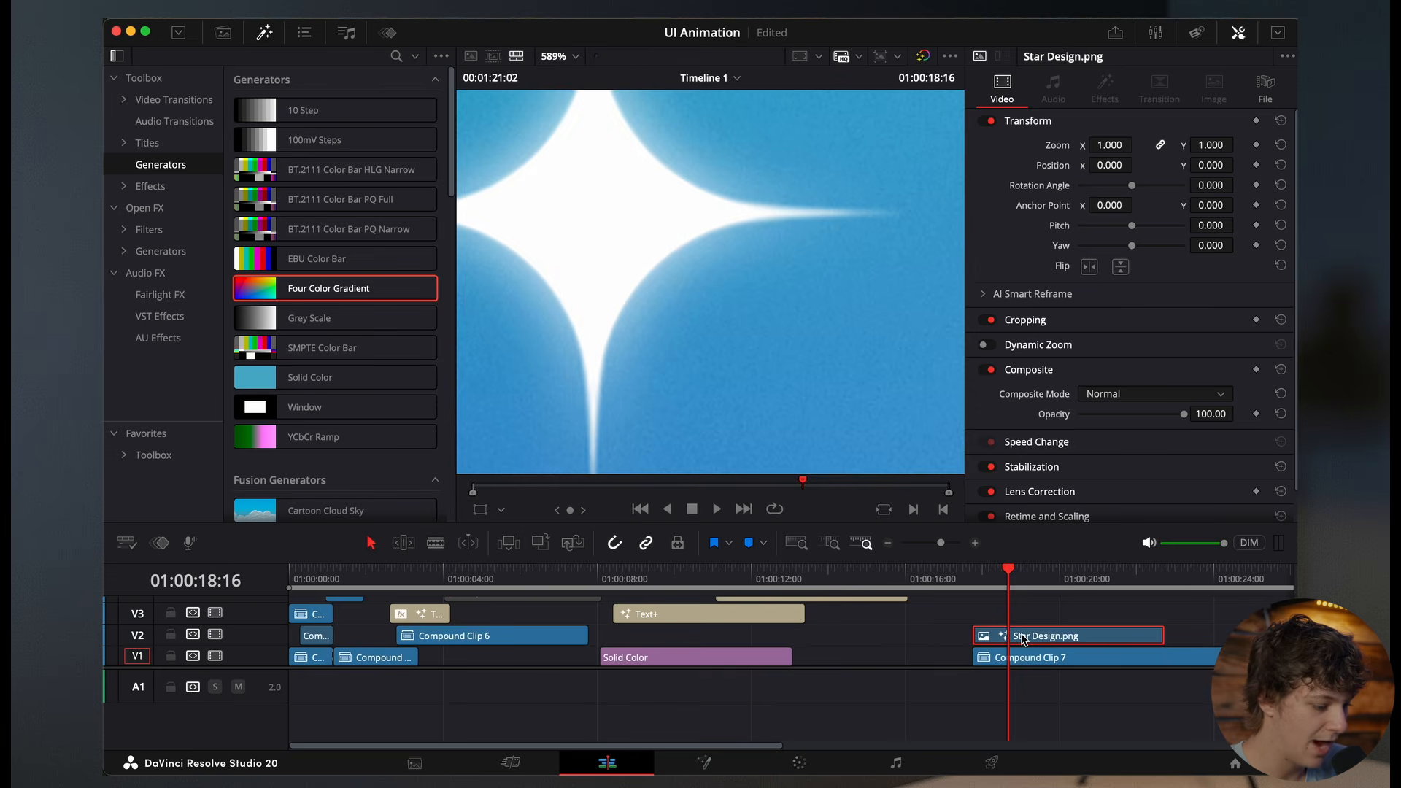
# Step: Duplicate the Star Design.png clip from track V2 onto track V3
pyautogui.moveTo(1024, 640); pyautogui.dragTo(1024, 618)
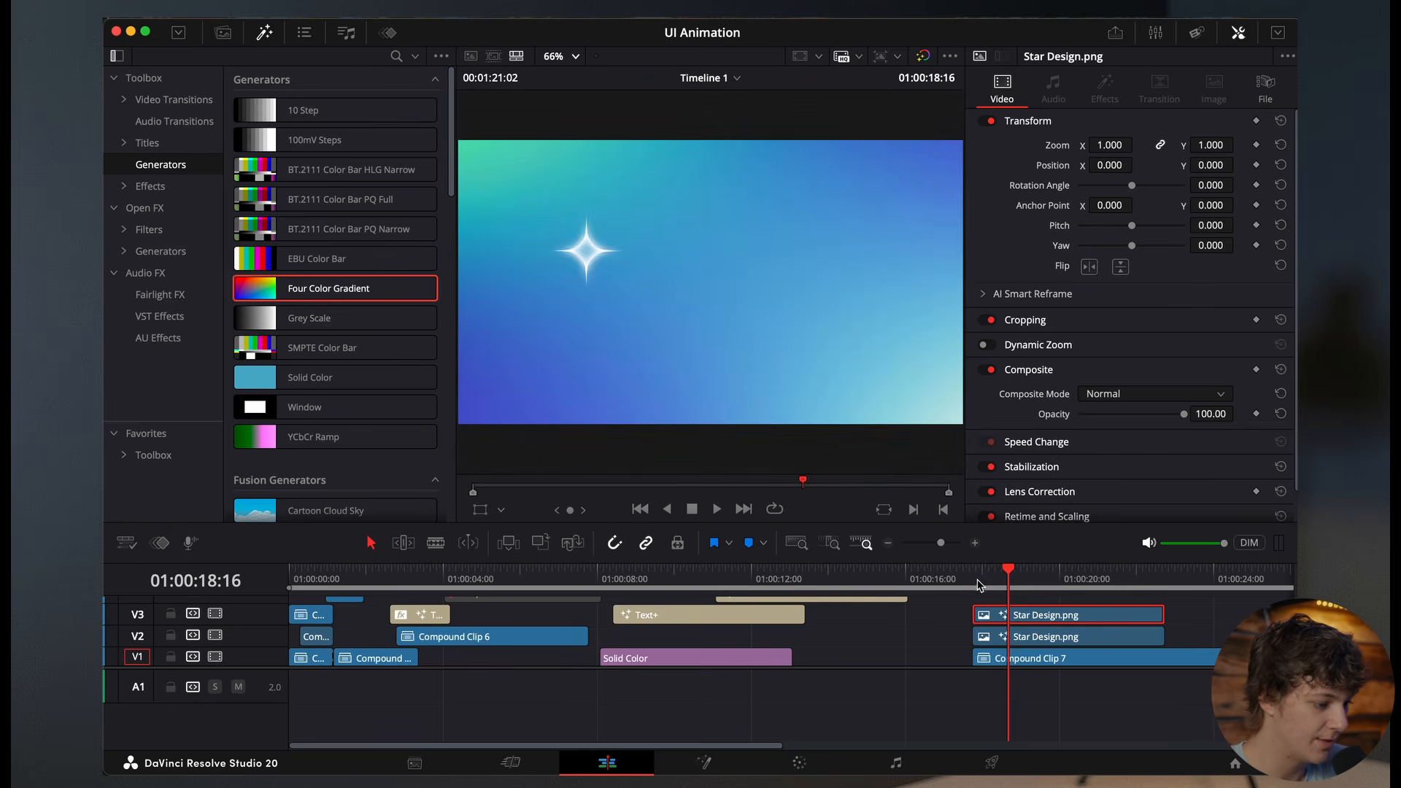
# Step: Step through the opening frames of the star clips to examine the layered star's growth and rotation
pyautogui.click(973, 582)
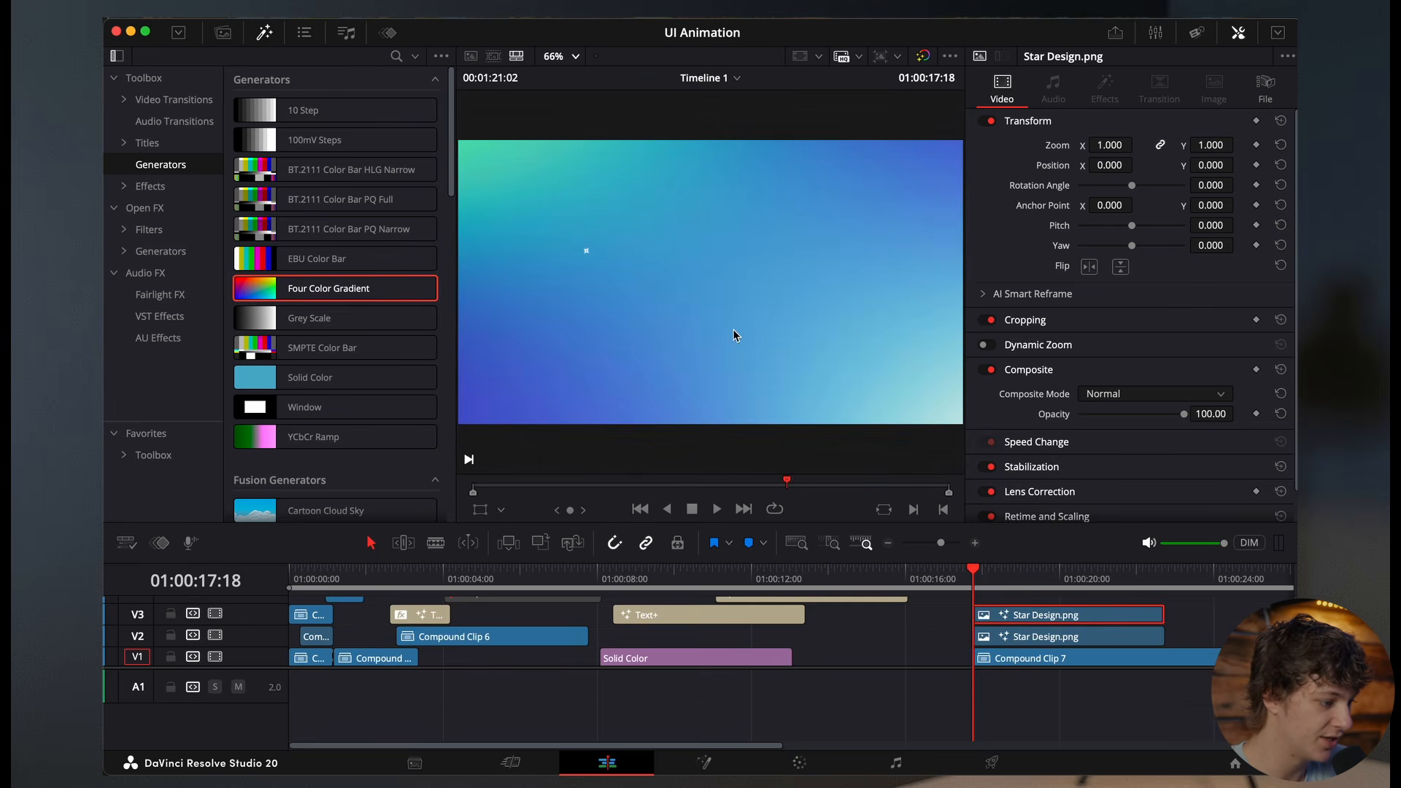
pyautogui.press('Right')
pyautogui.press('Right')
pyautogui.press('Right')
pyautogui.press('Right')
pyautogui.press('Right')
pyautogui.press('Right')
pyautogui.press('Right')
pyautogui.press('Right')
pyautogui.press('Right')
pyautogui.press('Right')
pyautogui.press('Right')
pyautogui.press('Right')
pyautogui.press('Left')
pyautogui.press('Left')
pyautogui.press('Left')
pyautogui.press('Left')
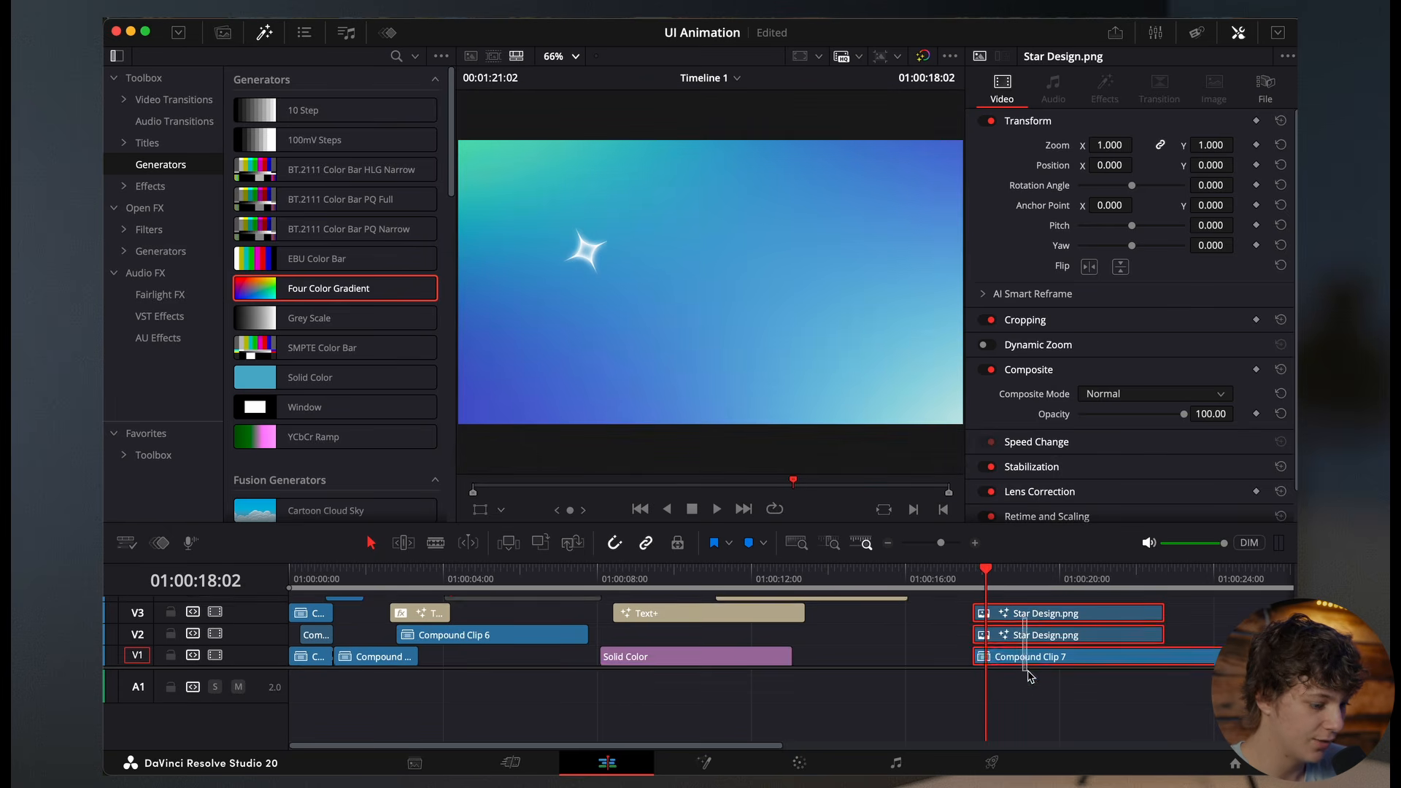
# Step: Duplicate both Star Design.png clips onto tracks V4 and V5, set the duplicates' Position X to 979, and play the result
pyautogui.keyDown('shift'); pyautogui.click(1030, 636); pyautogui.keyUp('shift')
pyautogui.moveTo(1029, 637)
pyautogui.mouseDown()
pyautogui.moveTo(1028, 611)
pyautogui.moveTo(1023, 643)
pyautogui.mouseUp()
pyautogui.scroll(-2, 1023, 643)
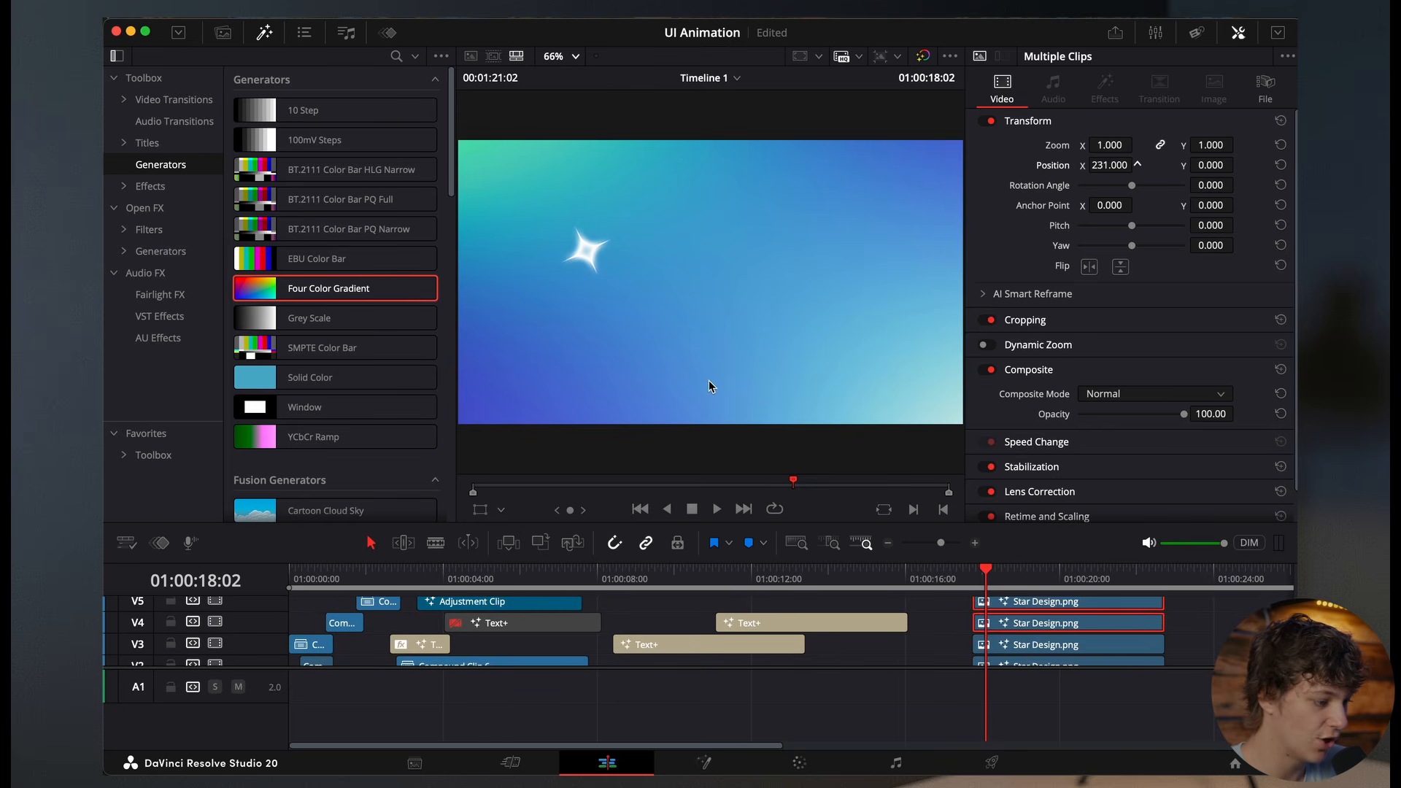
pyautogui.moveTo(709, 382); pyautogui.dragTo(1271, 482)
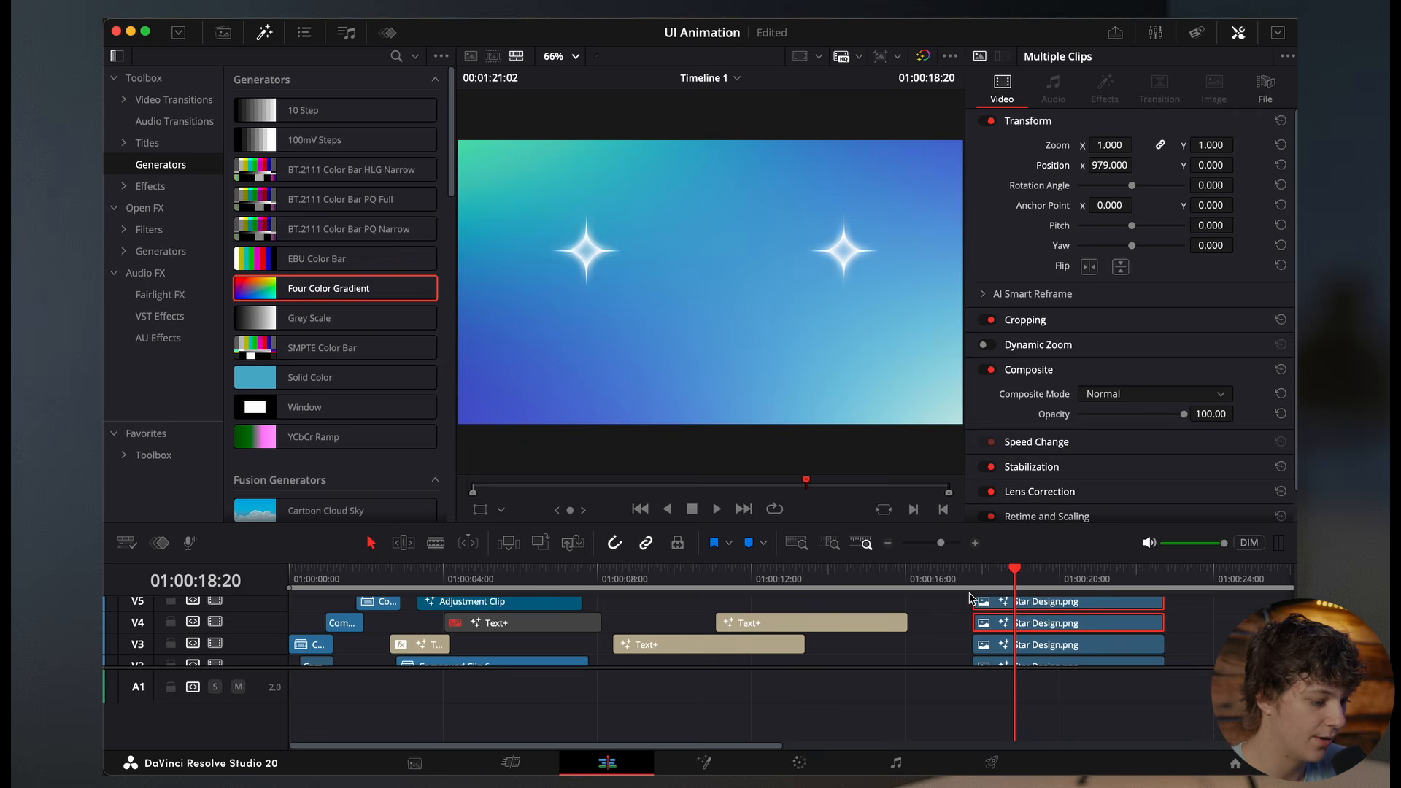
pyautogui.click(975, 578)
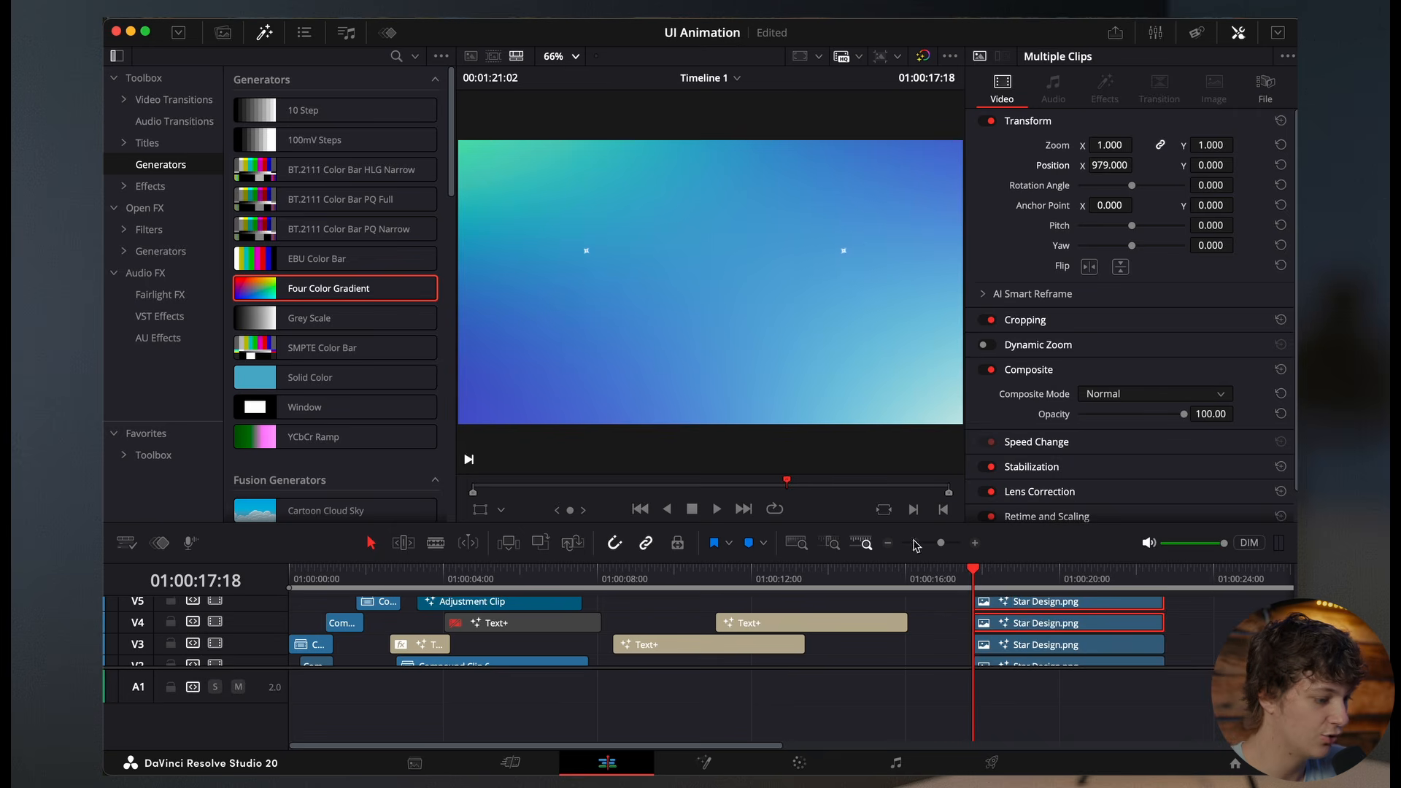
pyautogui.press('space')
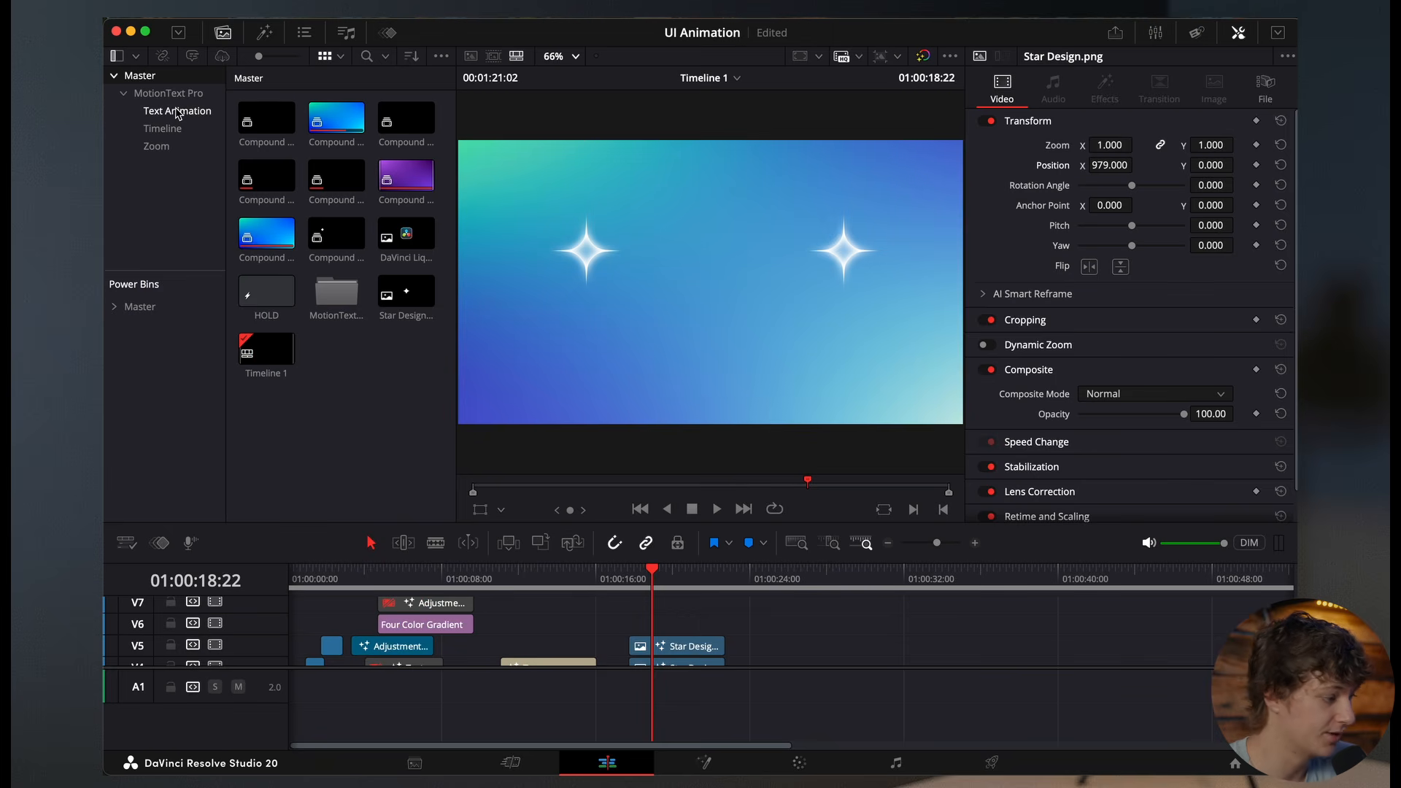
# Step: Add a Text+ title on track V6 above the star clips
pyautogui.click(264, 33)
pyautogui.click(148, 145)
pyautogui.moveTo(342, 290); pyautogui.dragTo(660, 625)
# Step: Set the title's font to Apple Garamond in the Bold Italic style
pyautogui.click(1139, 346)
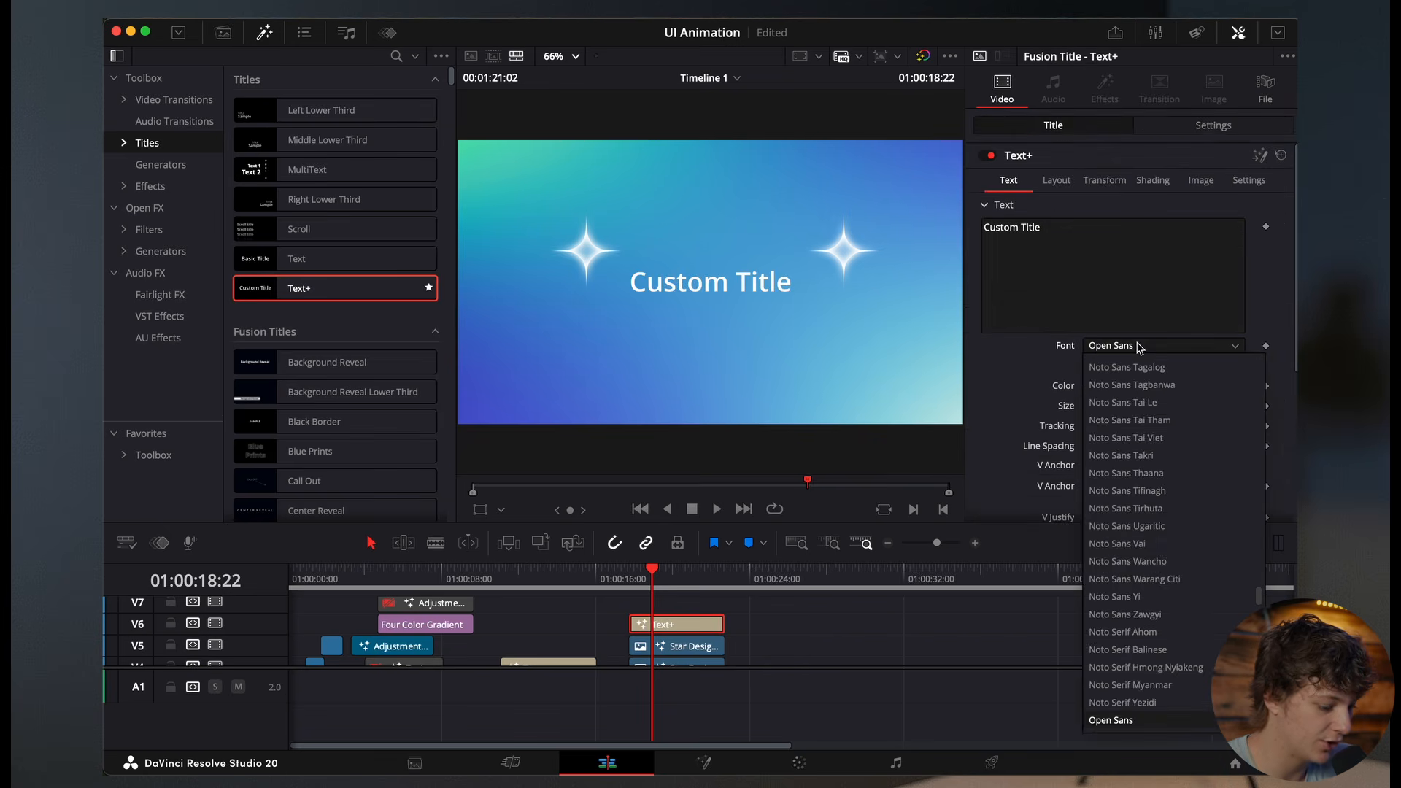
pyautogui.write('apple g')
pyautogui.press('Return')
pyautogui.click(1139, 365)
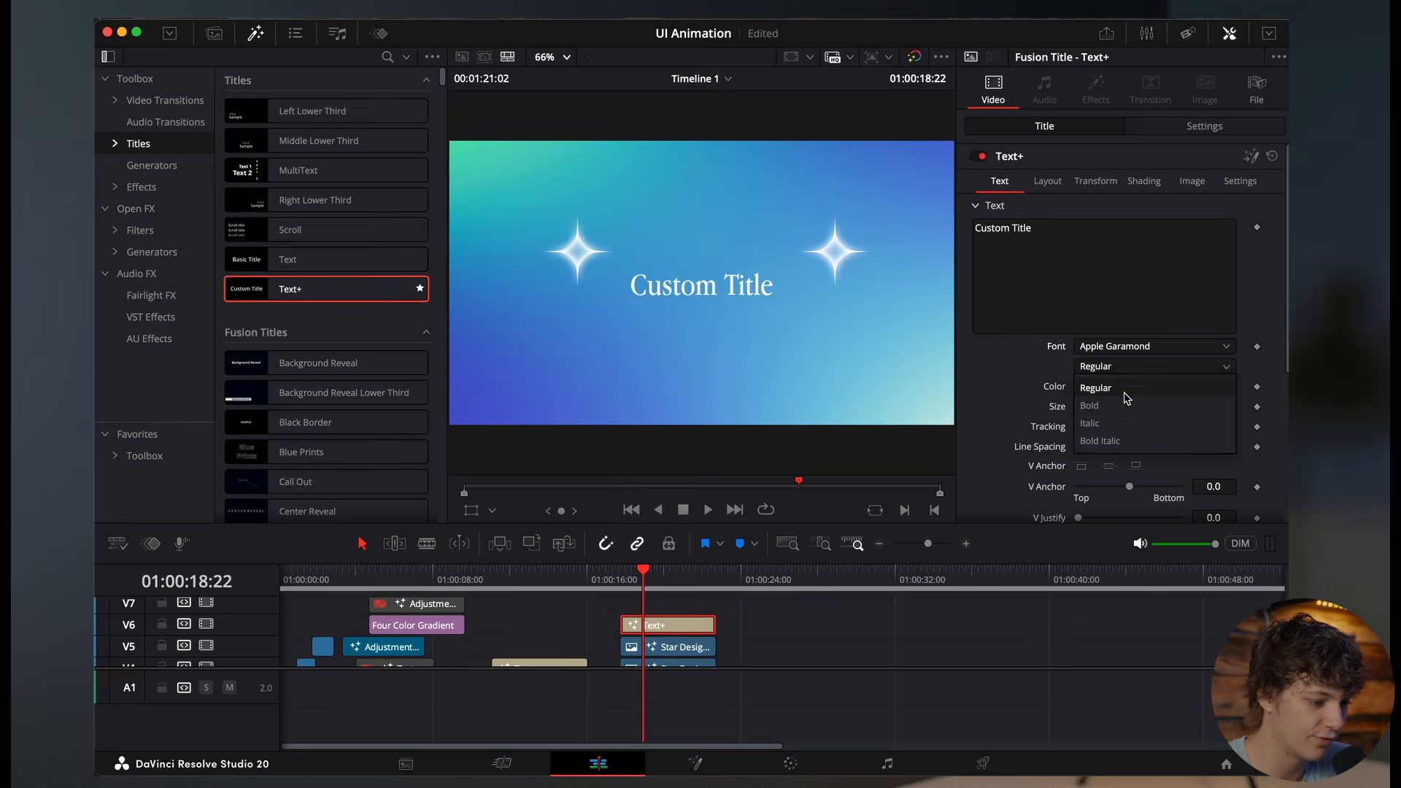
pyautogui.click(1113, 441)
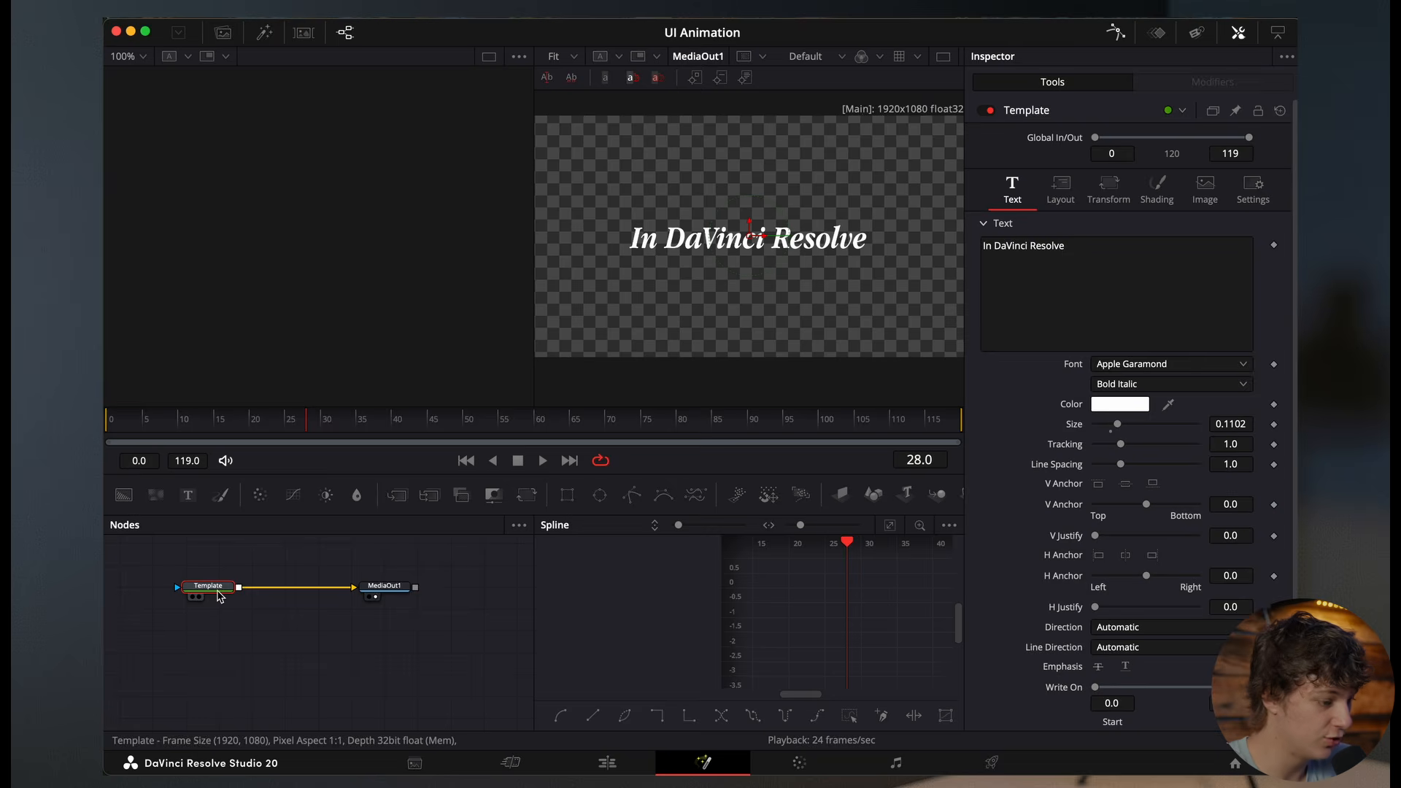
# Step: Add a Follower modifier to the "In DaVinci Resolve" text and show its settings
pyautogui.rightClick(1113, 251)
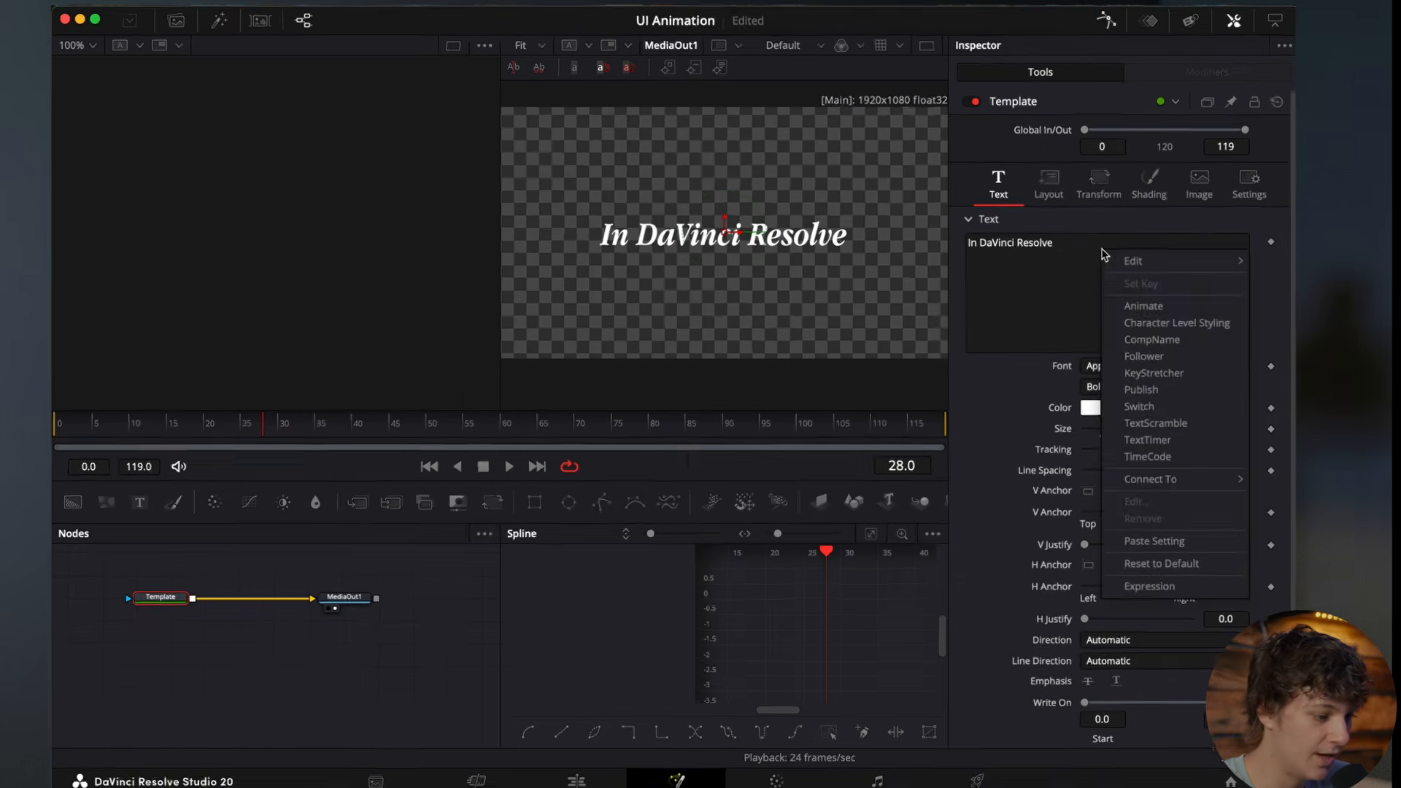
pyautogui.click(931, 399)
pyautogui.click(1173, 91)
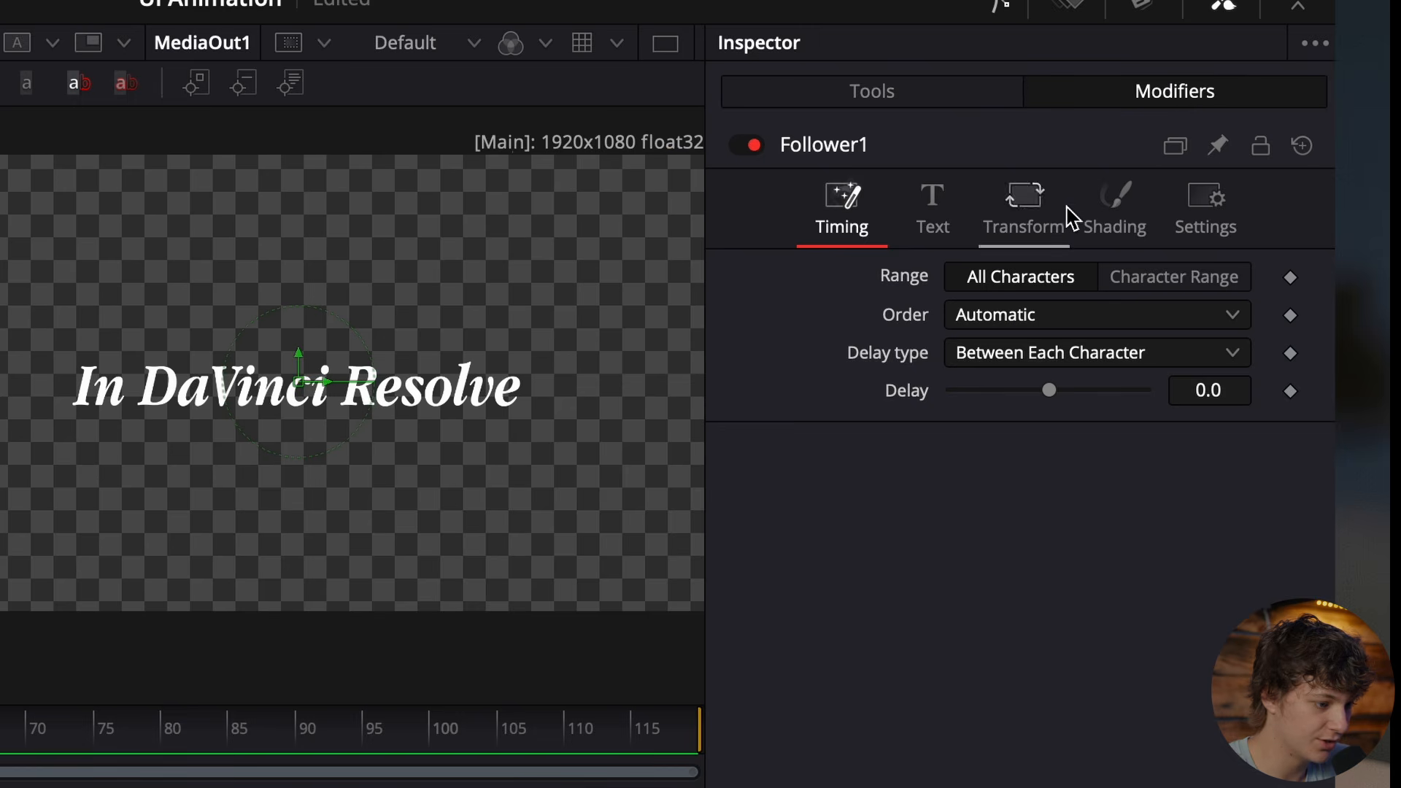
# Step: Animate the Follower's character offset so the text rises from a lowered Y offset at frame 0 to Y 0 at frame 25
pyautogui.click(1064, 216)
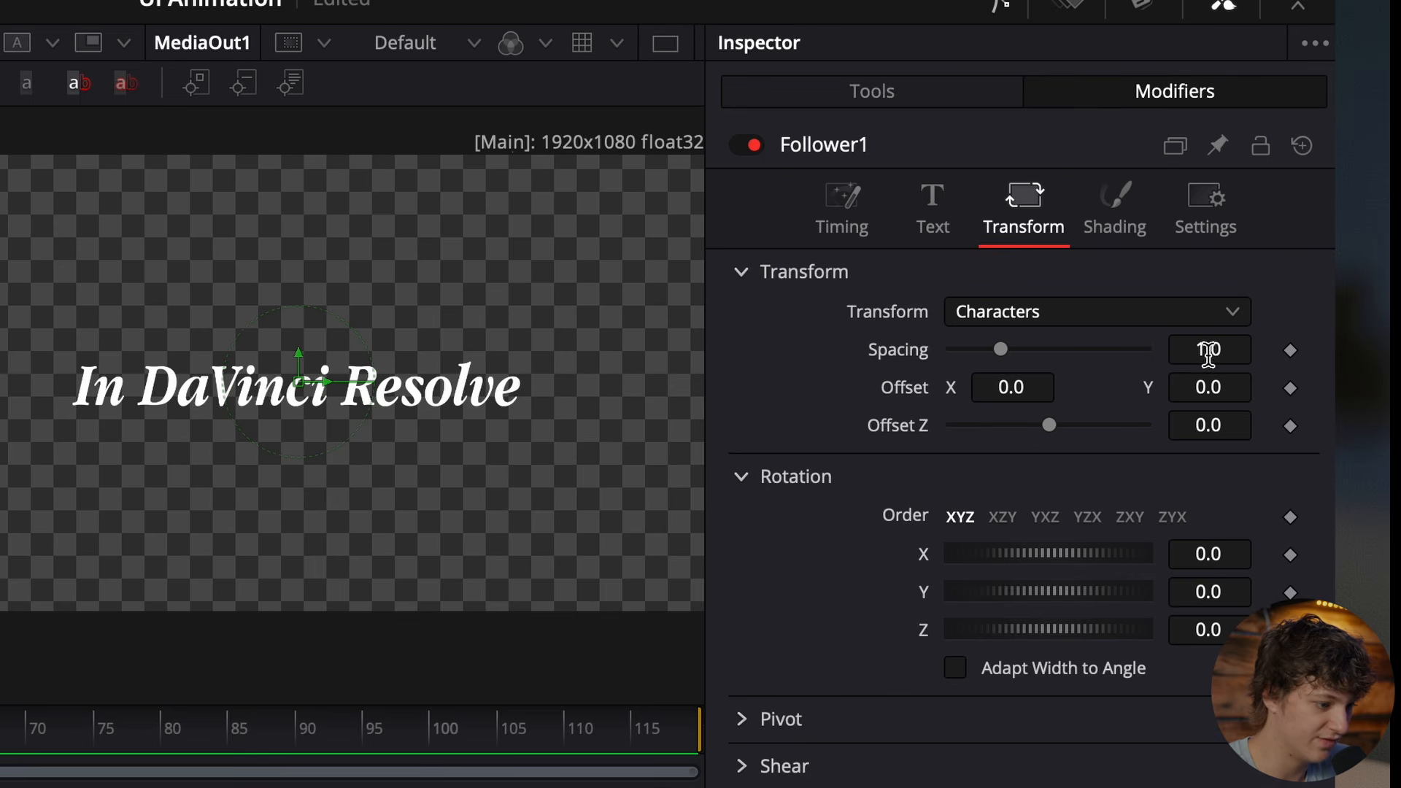
pyautogui.click(1291, 388)
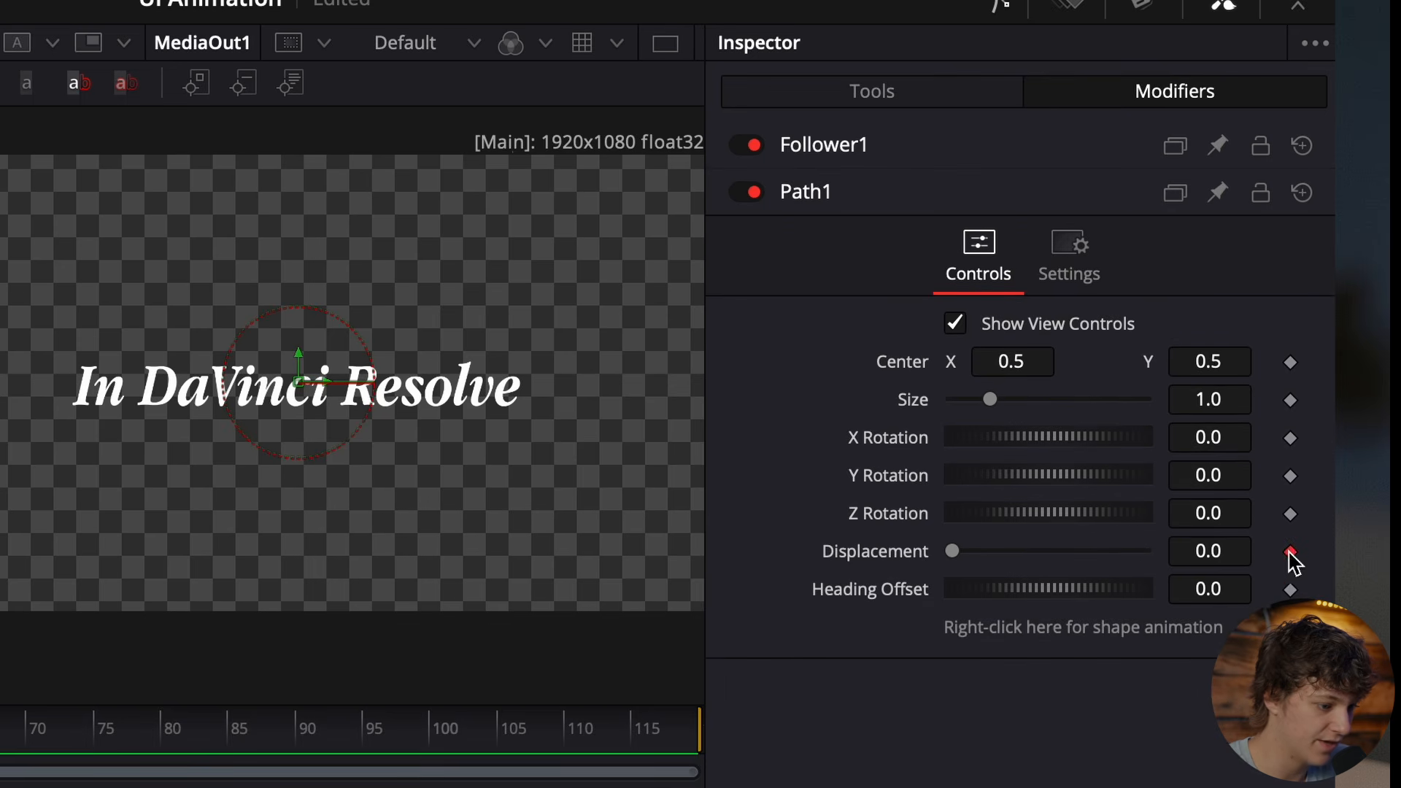
pyautogui.click(878, 144)
pyautogui.moveTo(1212, 388); pyautogui.dragTo(1187, 389)
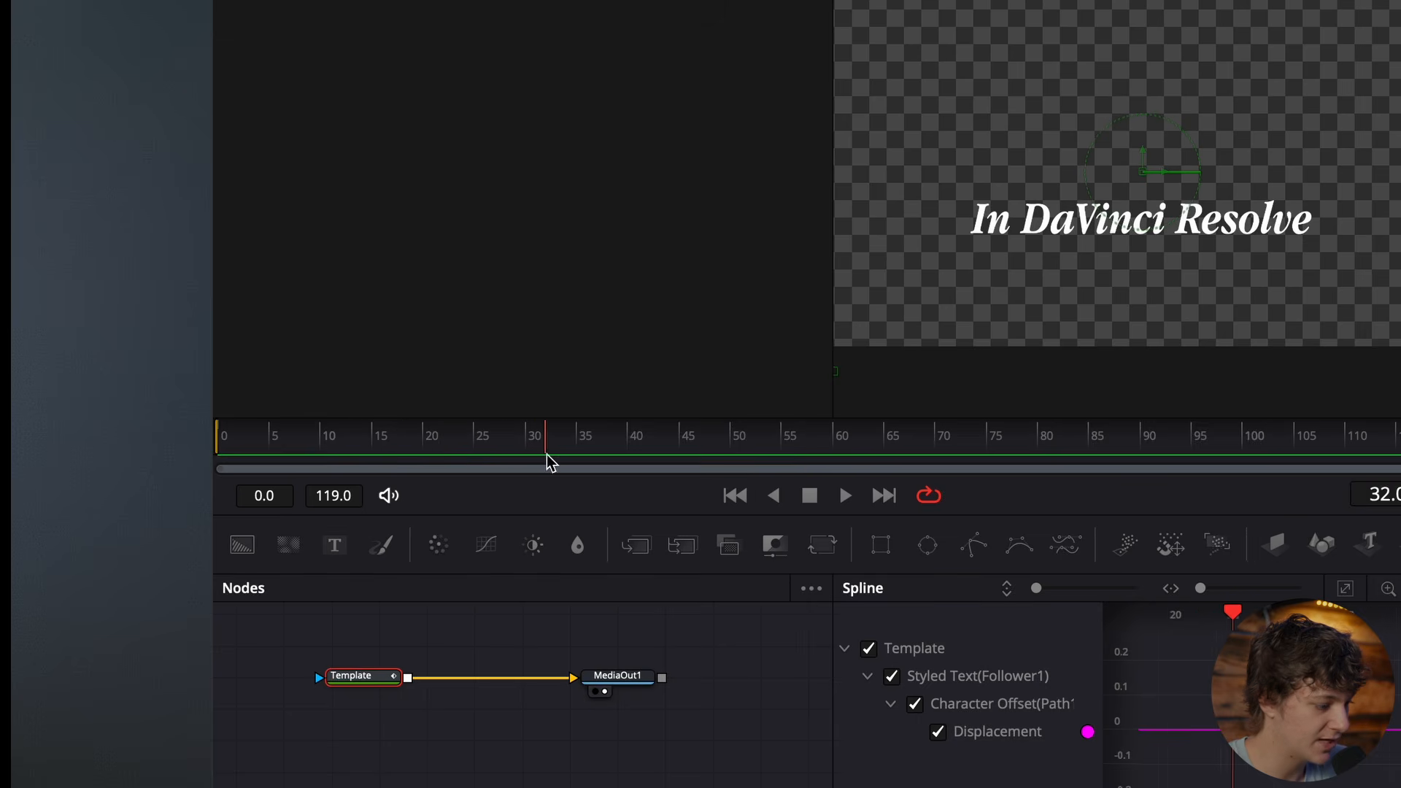
pyautogui.moveTo(547, 455); pyautogui.dragTo(475, 452)
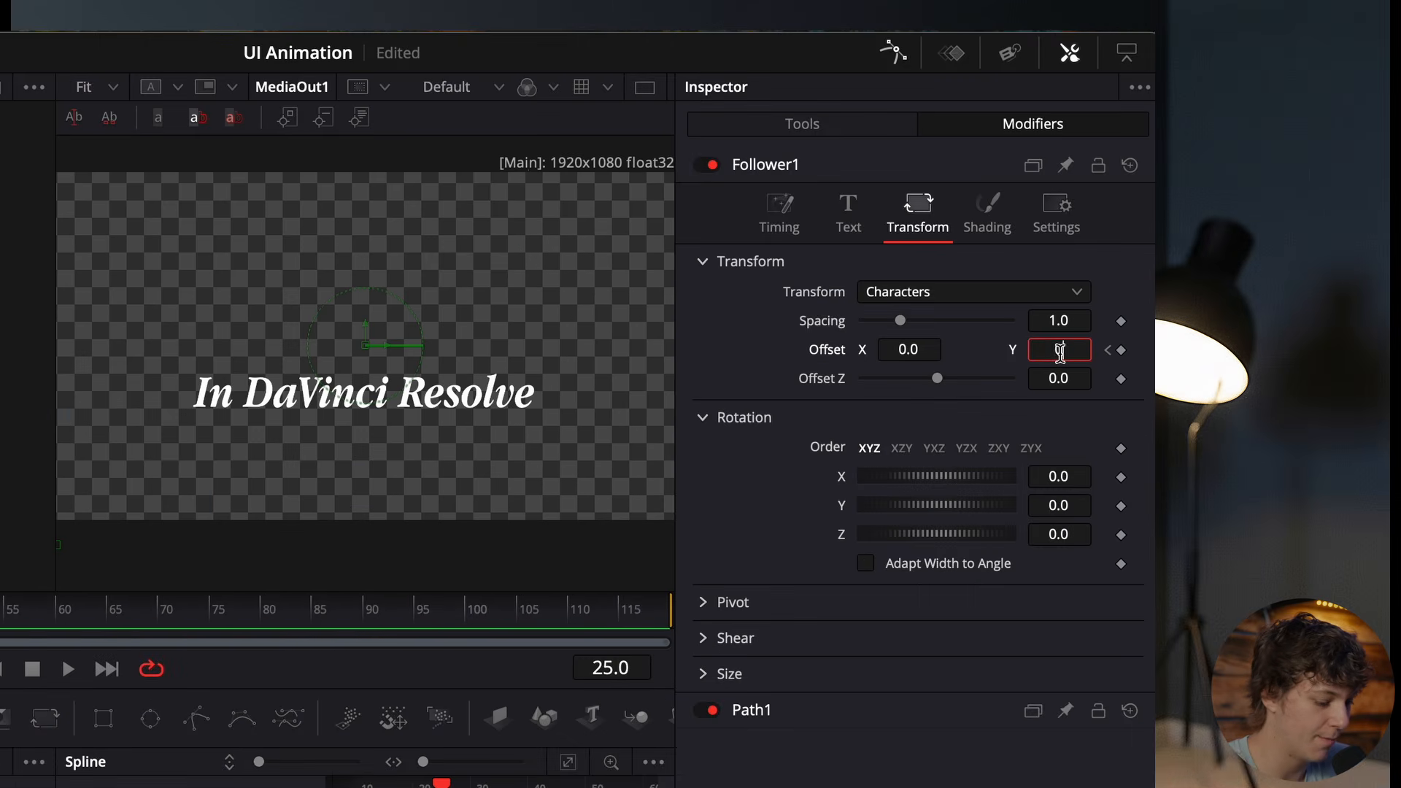
pyautogui.press('Return')
# Step: Apply Out Cubic easing to the displacement keyframes of the Follower's character offset
pyautogui.rightClick(888, 651)
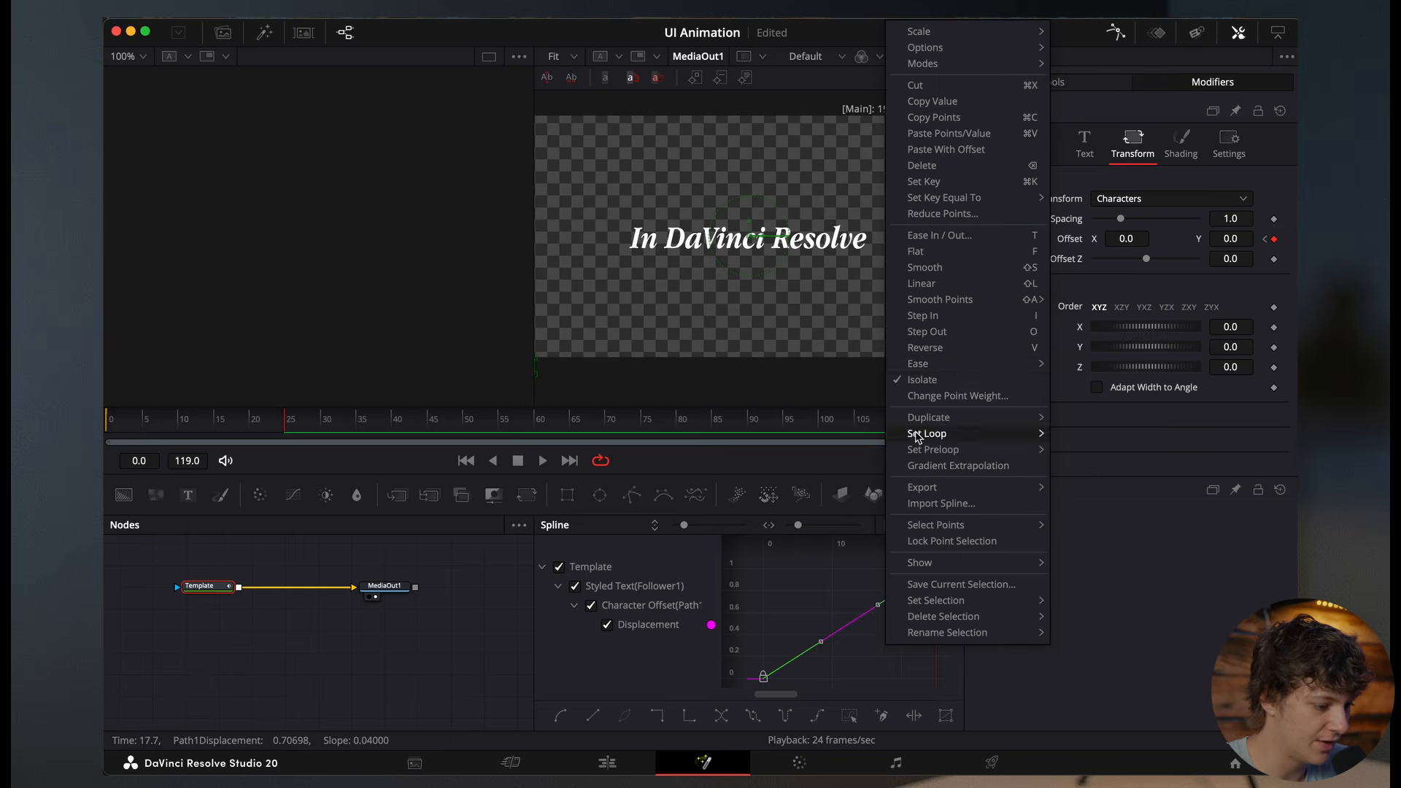
pyautogui.moveTo(928, 367)
pyautogui.click(1088, 412)
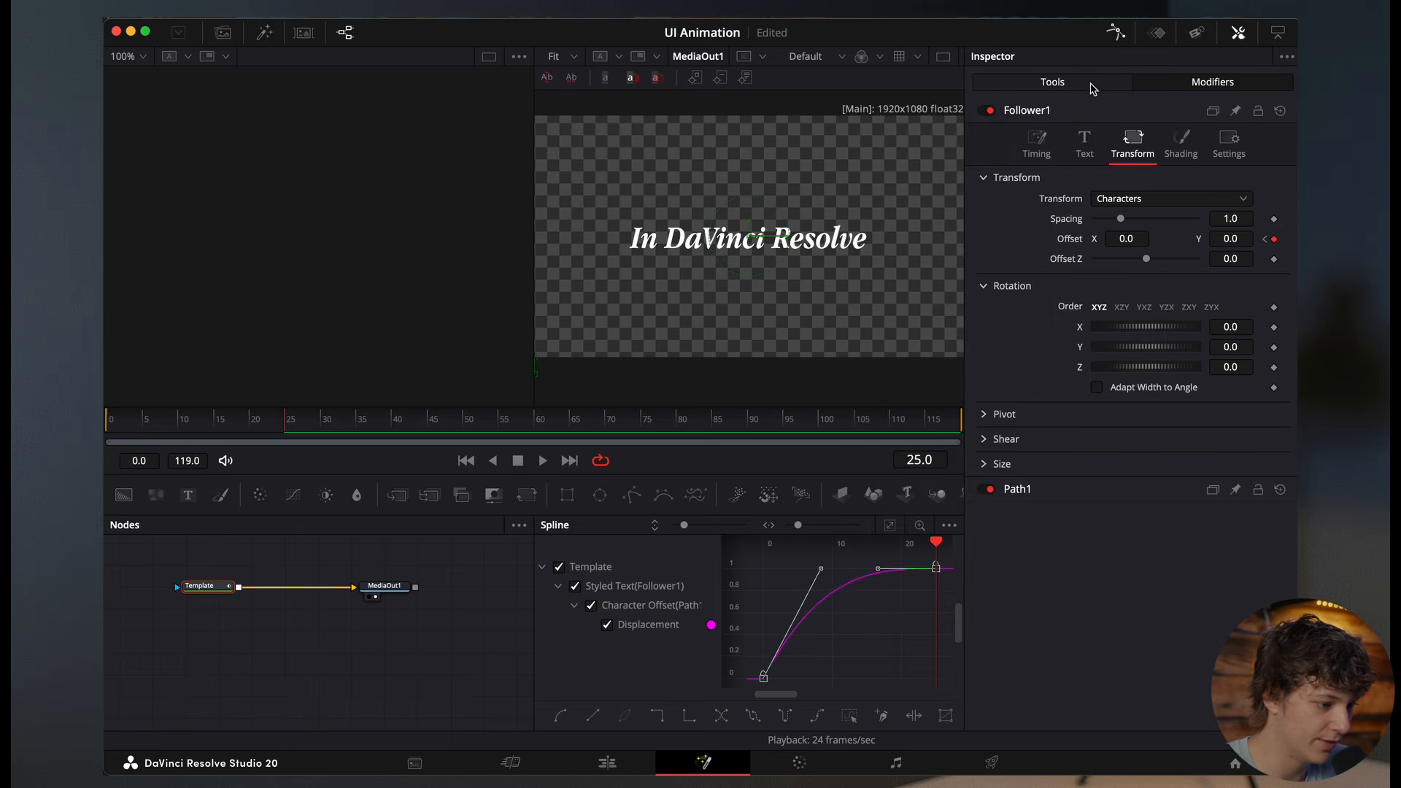
# Step: Adjust the Follower's animation settings for the title characters and enter a value of 0
pyautogui.click(1045, 159)
pyautogui.moveTo(1031, 392); pyautogui.dragTo(1038, 393)
pyautogui.doubleClick(1185, 393)
pyautogui.write('0')
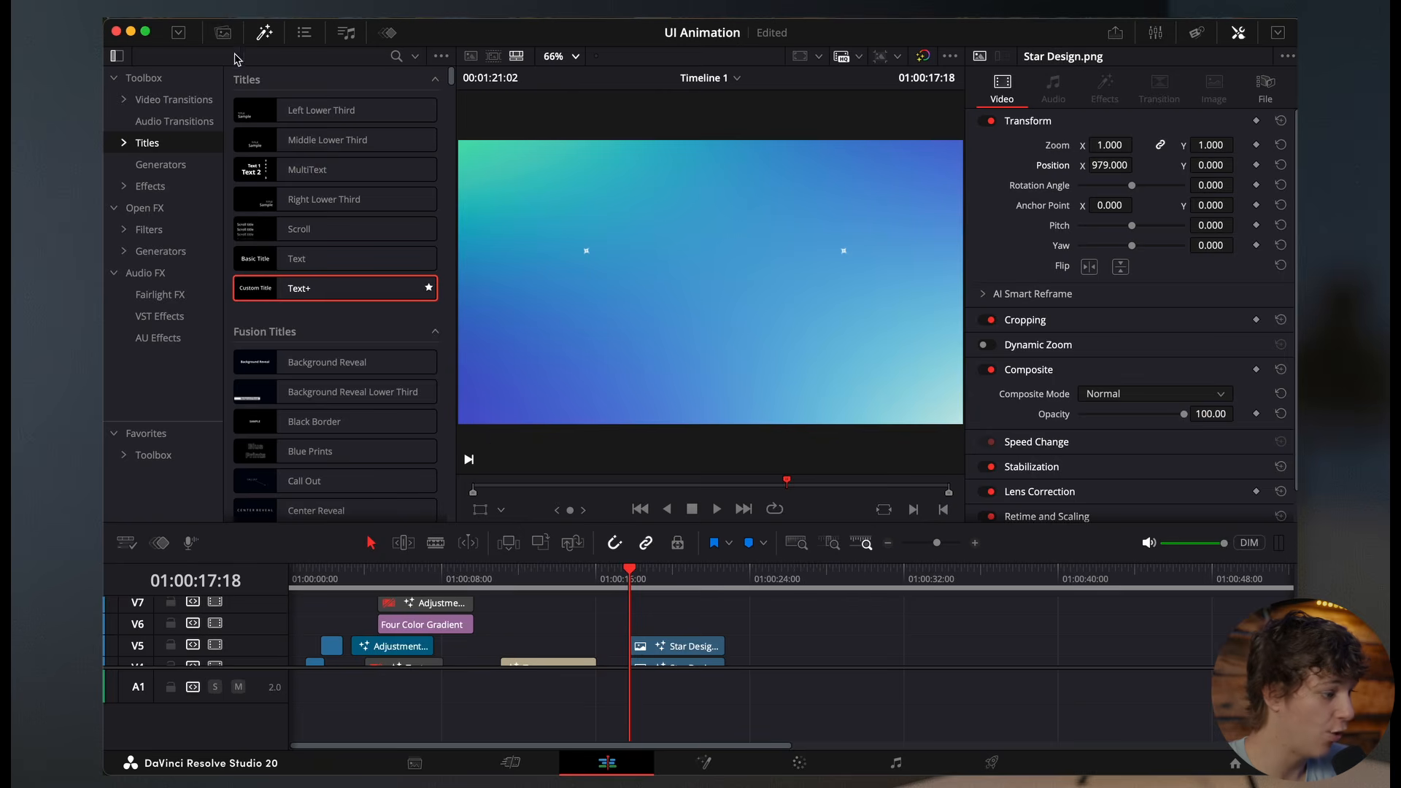
# Step: Place the Blur Up slide preset from the MotionText Pro Text Animation bin above the star clips and preview the title animation
pyautogui.click(223, 33)
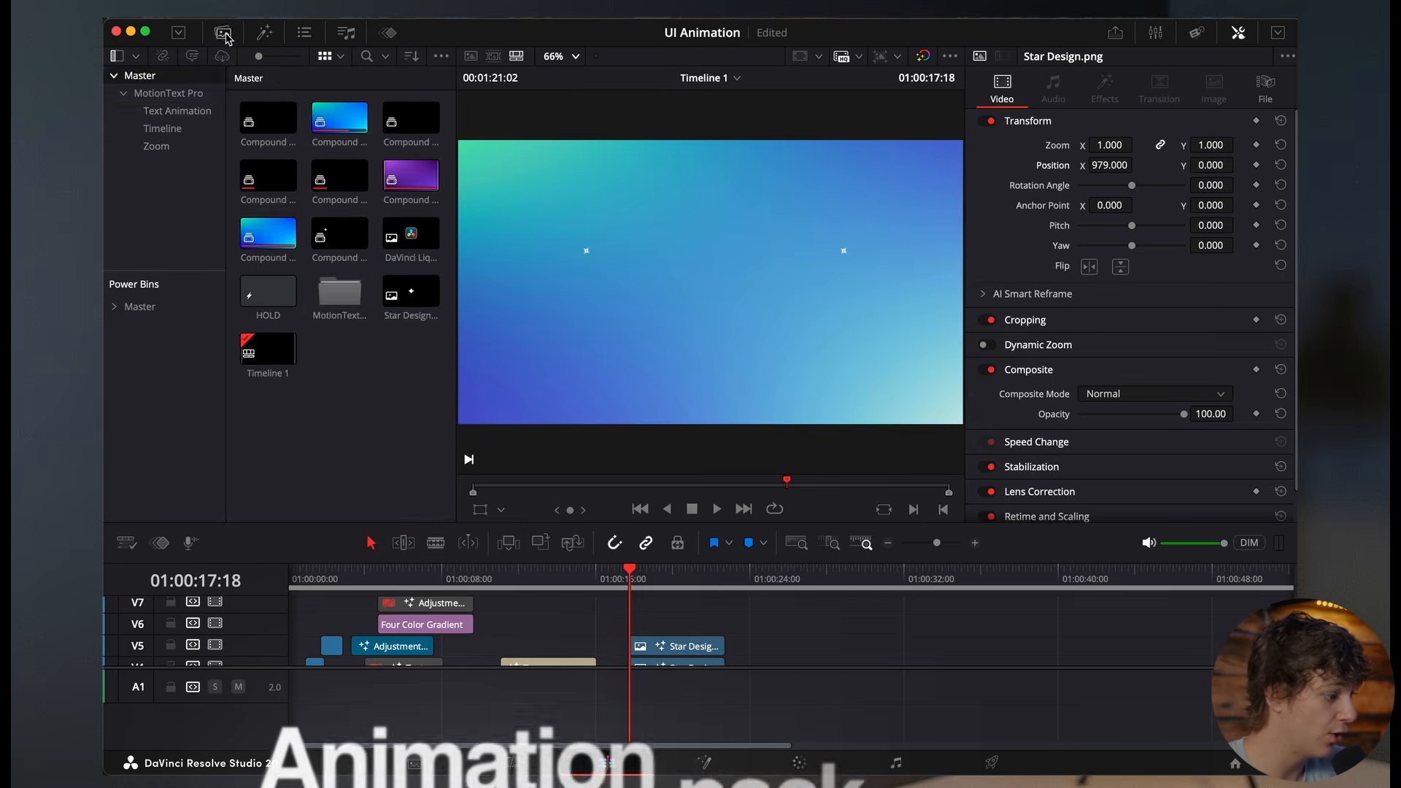
pyautogui.click(169, 93)
pyautogui.click(171, 111)
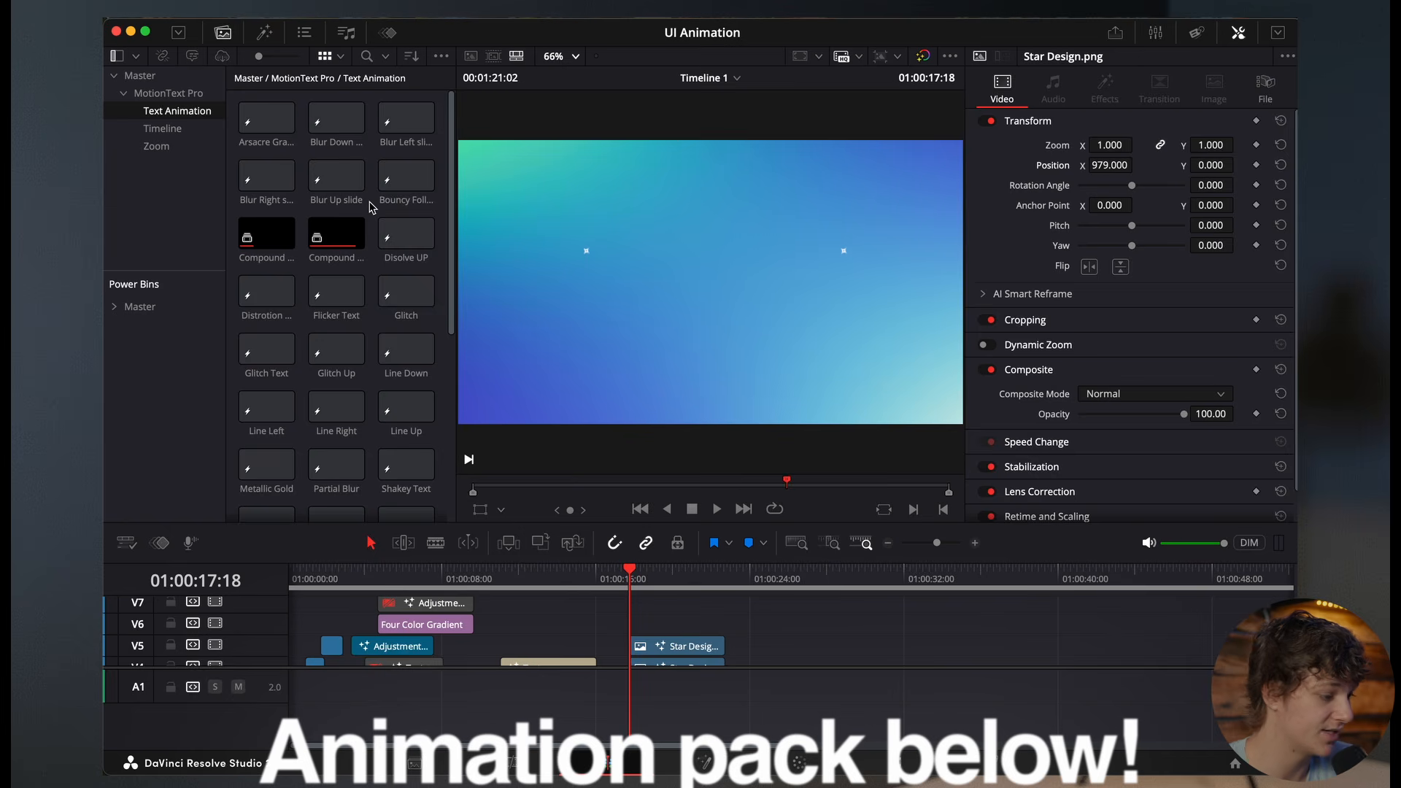
pyautogui.moveTo(343, 183); pyautogui.dragTo(662, 633)
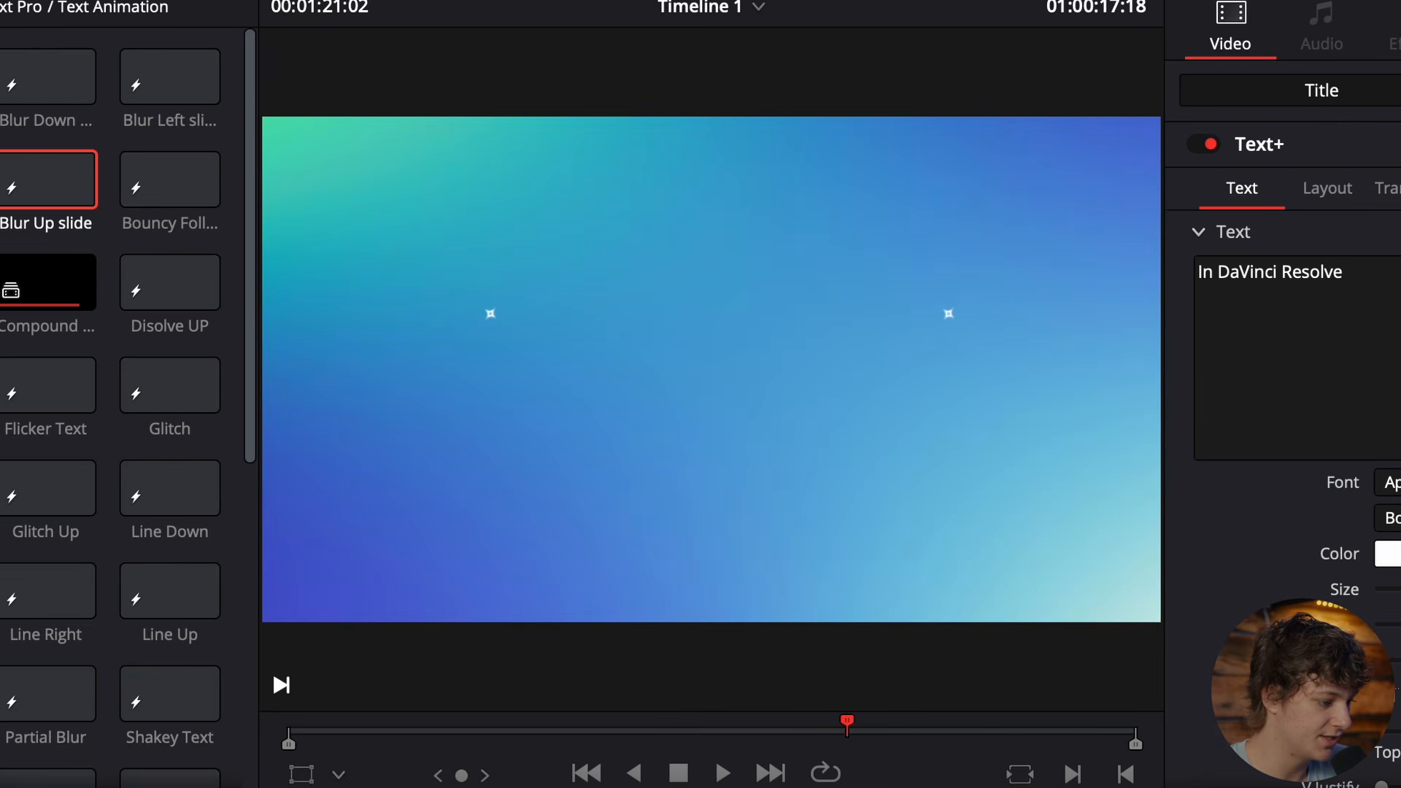
pyautogui.press('space')
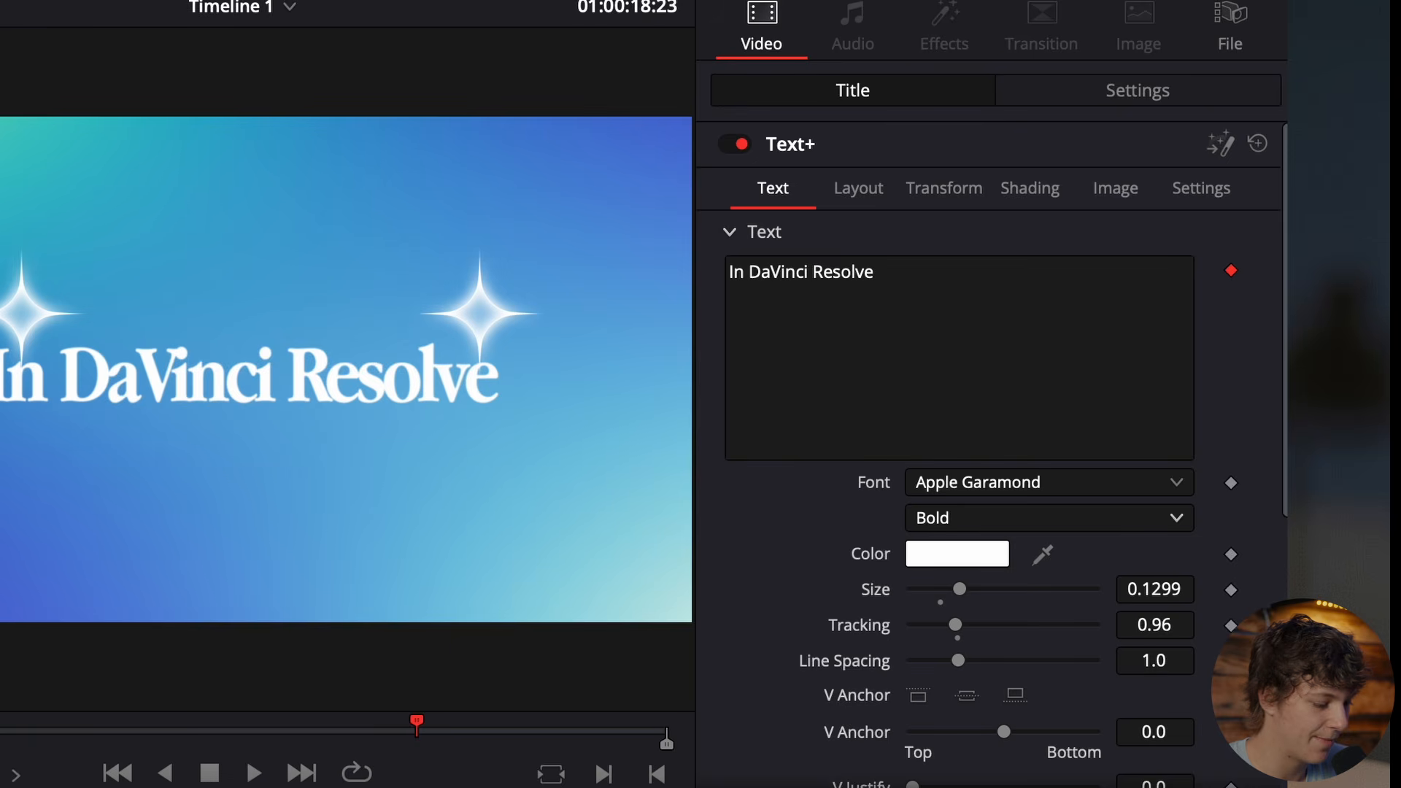
pyautogui.press('Up')
pyautogui.press('space')
pyautogui.press('space')
# Step: Reposition the two Star Design.png clips so the stars sit diagonally at opposite ends of the title
pyautogui.click(680, 617)
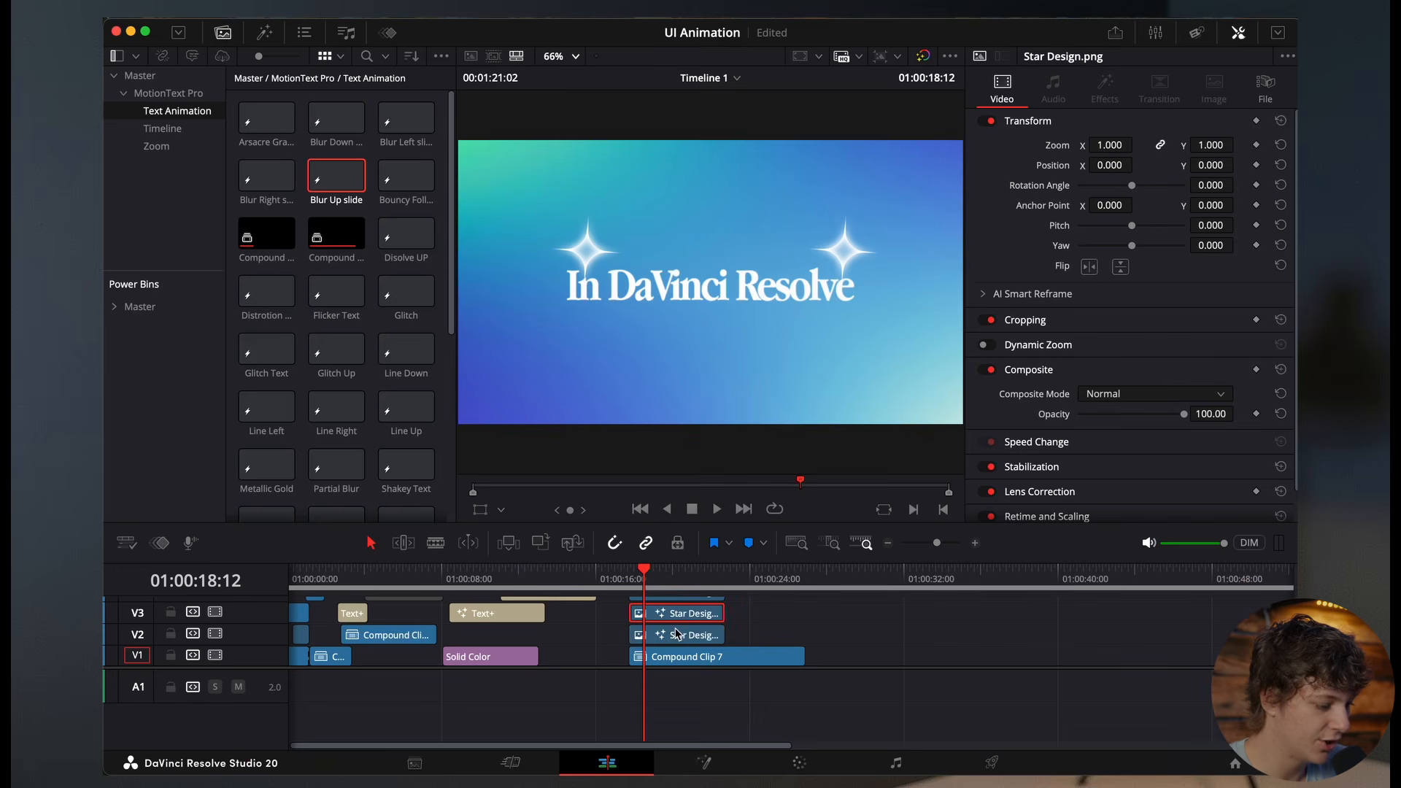
pyautogui.keyDown('shift'); pyautogui.click(680, 636); pyautogui.keyUp('shift')
pyautogui.moveTo(1137, 163); pyautogui.dragTo(1137, 165)
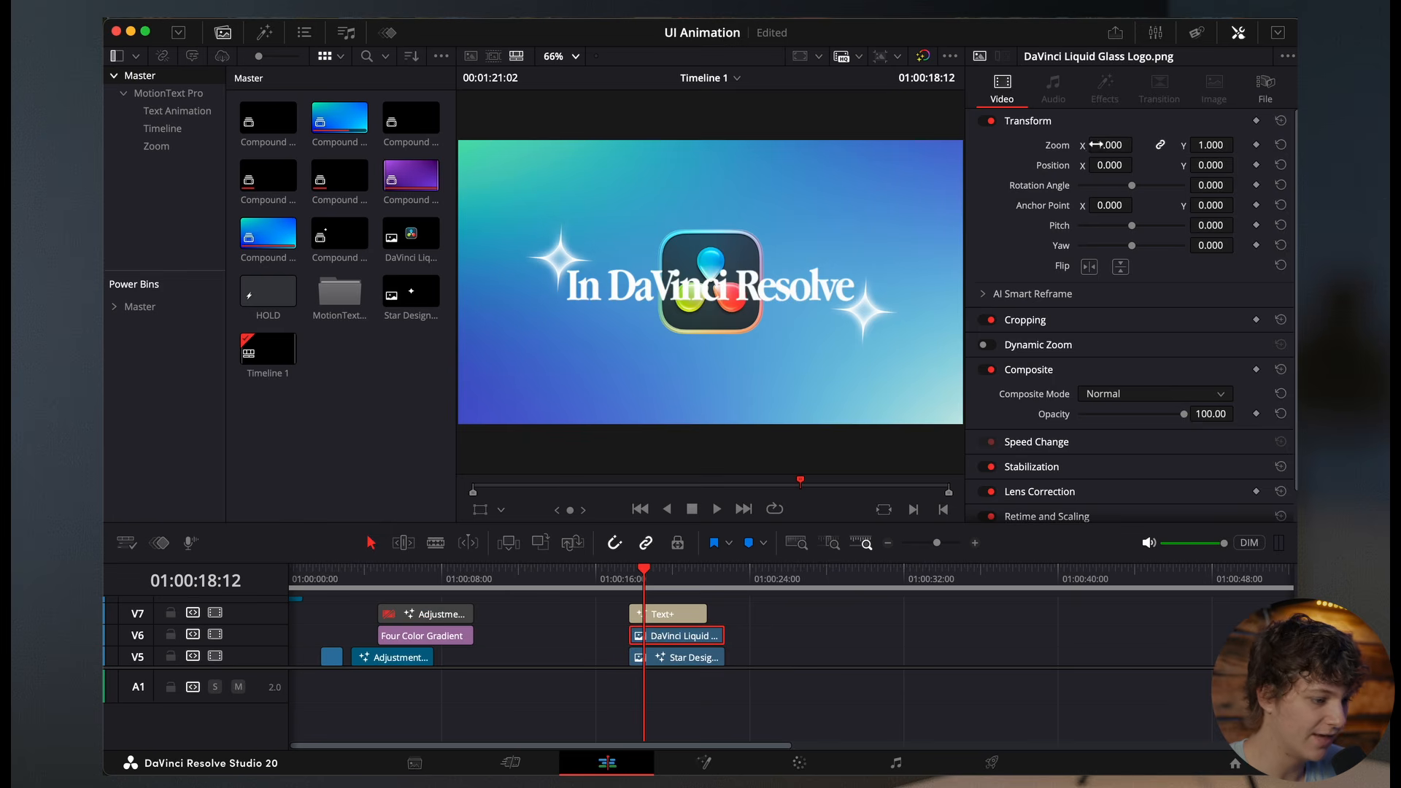
# Step: Scale the DaVinci Liquid Glass Logo.png clip to 0.300, position it at X 562, Y 36, and rotate it about -23 degrees
pyautogui.moveTo(1097, 144); pyautogui.dragTo(1113, 166)
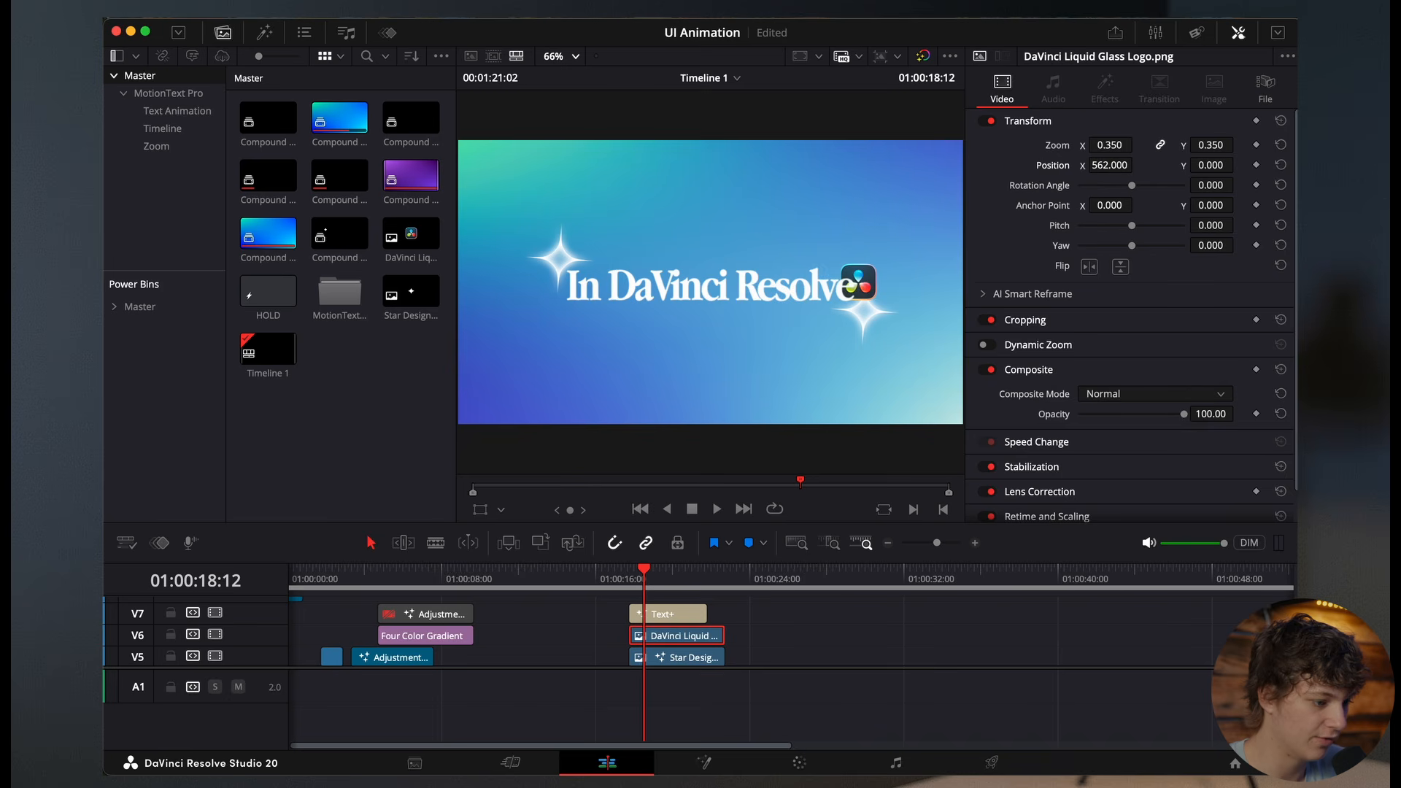
pyautogui.moveTo(1211, 165); pyautogui.dragTo(1238, 164)
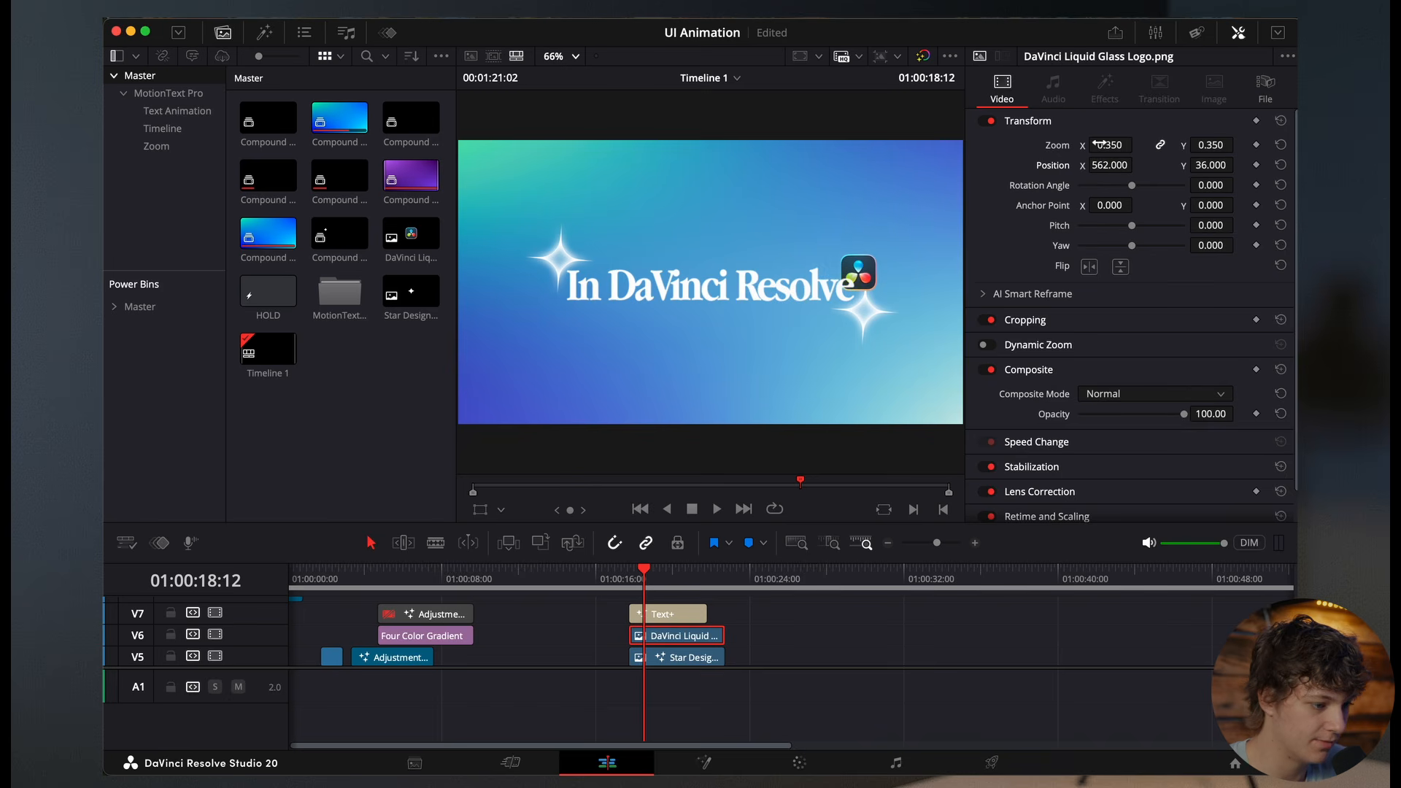
pyautogui.moveTo(1100, 143); pyautogui.dragTo(1093, 145)
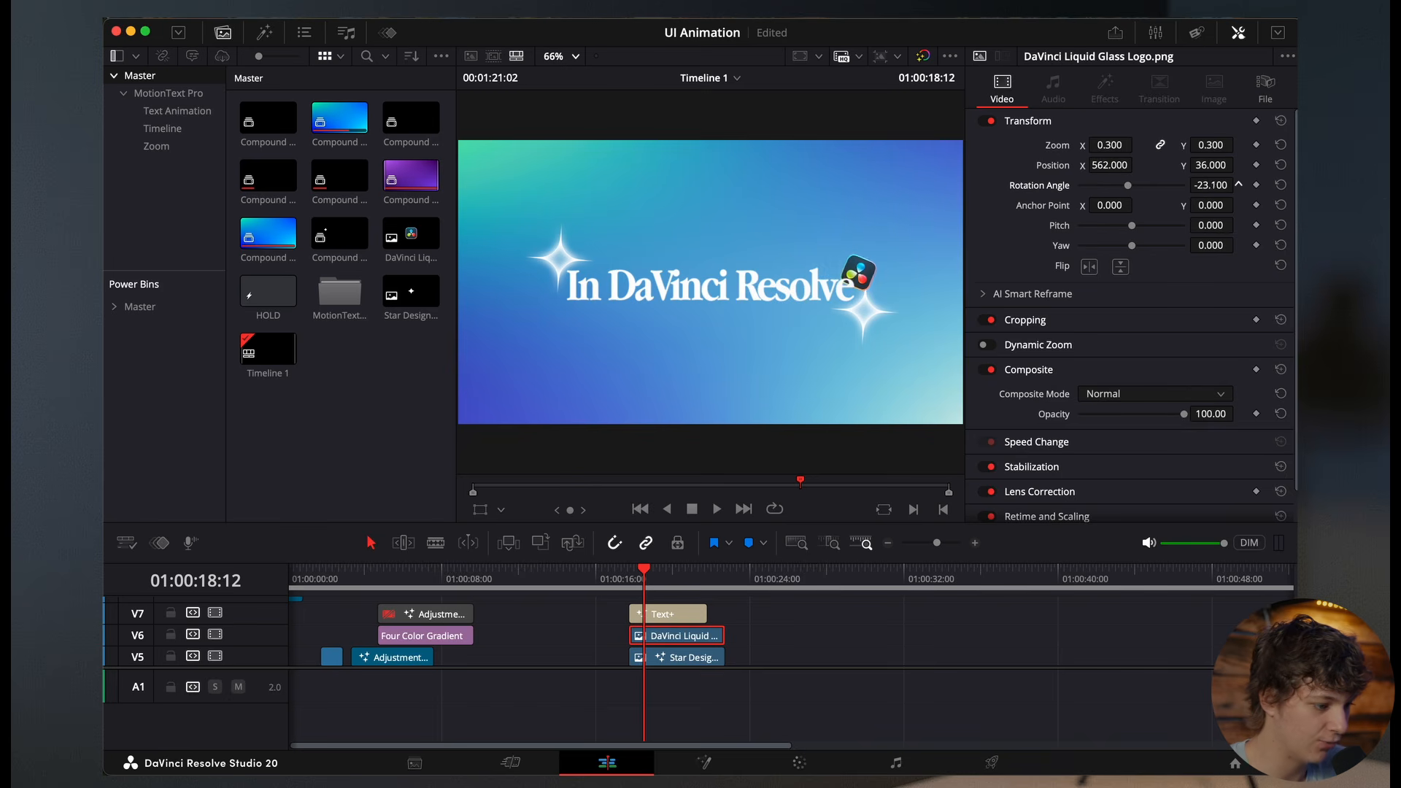
# Step: Convert the logo clip into a new Fusion clip and add a Transform node to it in Fusion
pyautogui.rightClick(672, 161)
pyautogui.click(749, 187)
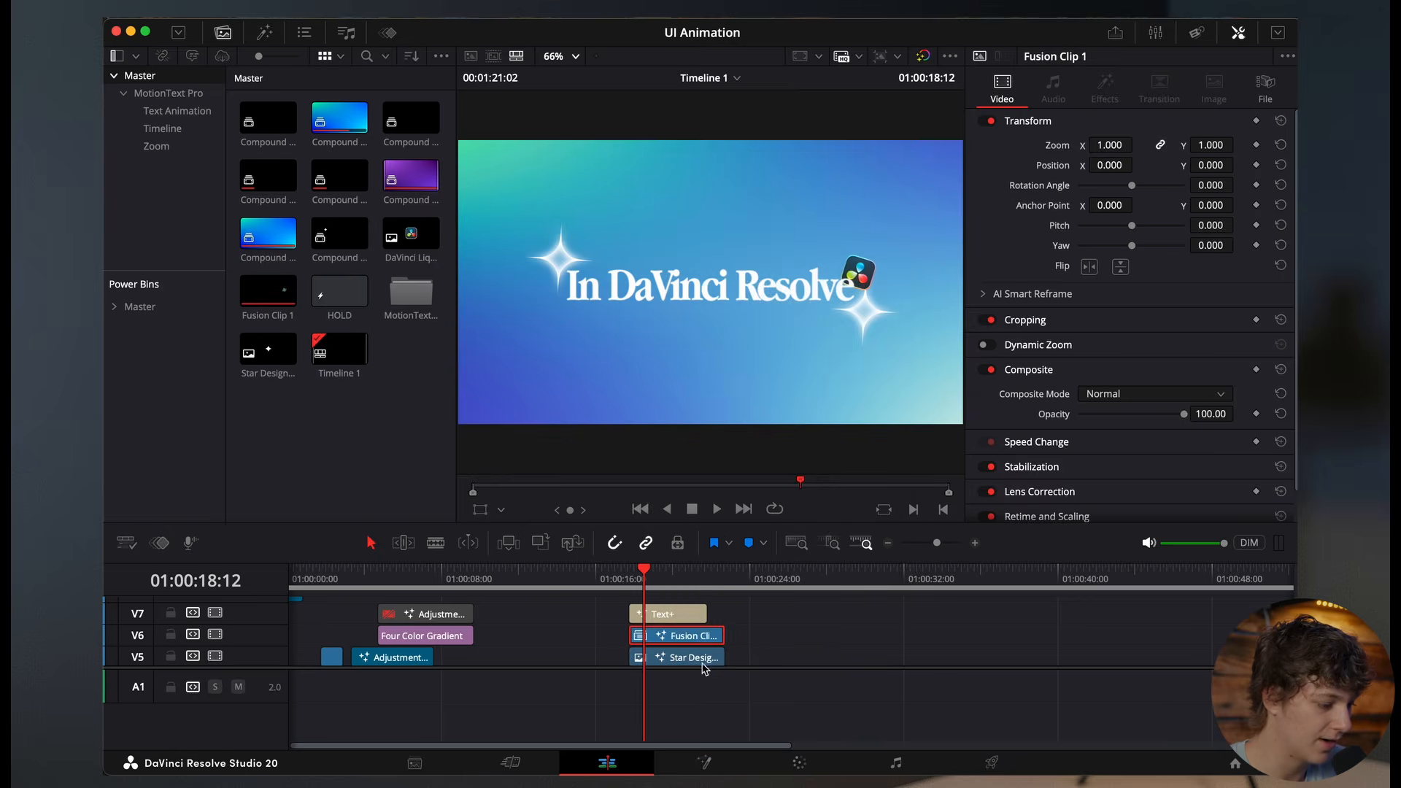
pyautogui.click(704, 763)
pyautogui.hotkey('shift', 'space')
pyautogui.write('transtrans')
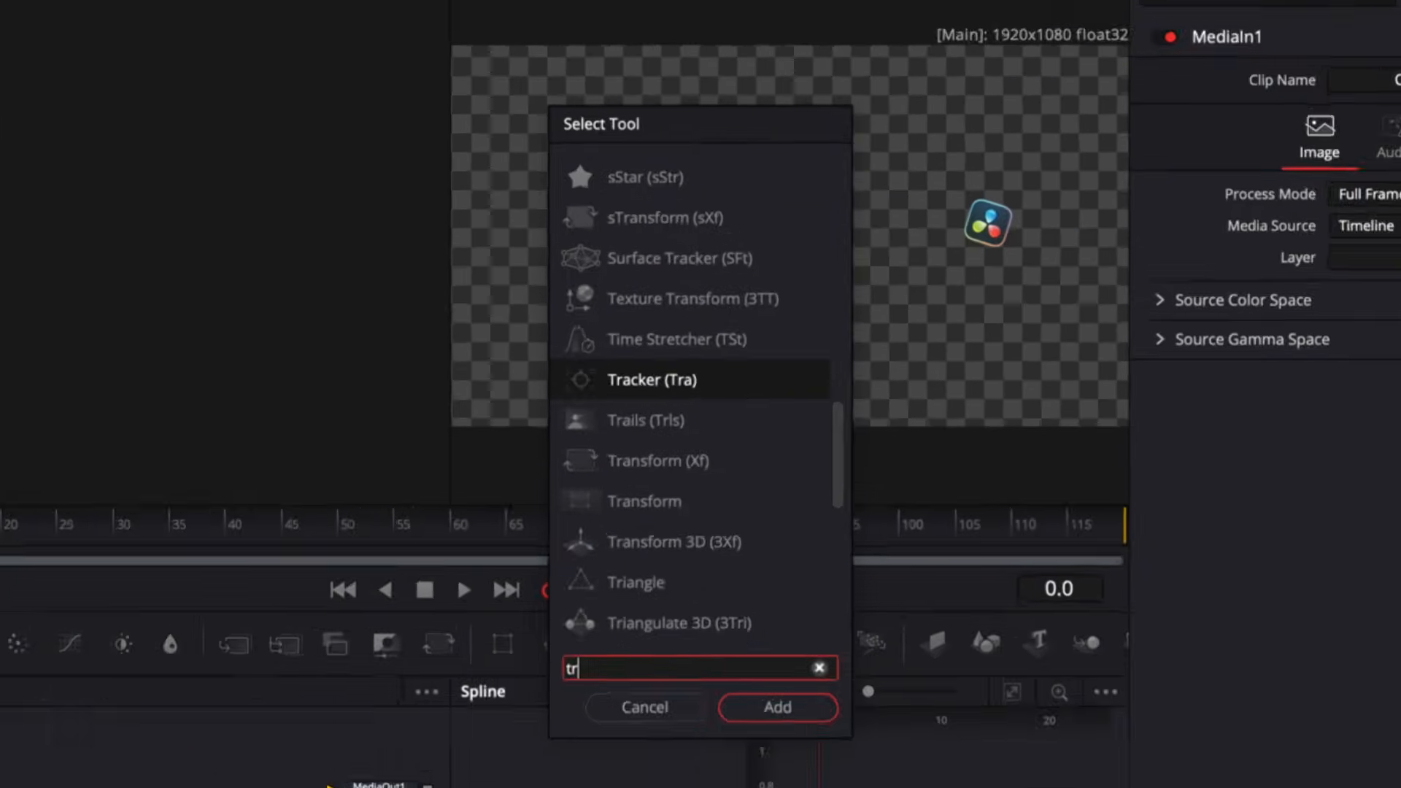
pyautogui.press('Return')
# Step: Animate the logo's Transform size from about 0.38 at frame 0 to 1.0 at about frame 24
pyautogui.moveTo(918, 404); pyautogui.dragTo(863, 404)
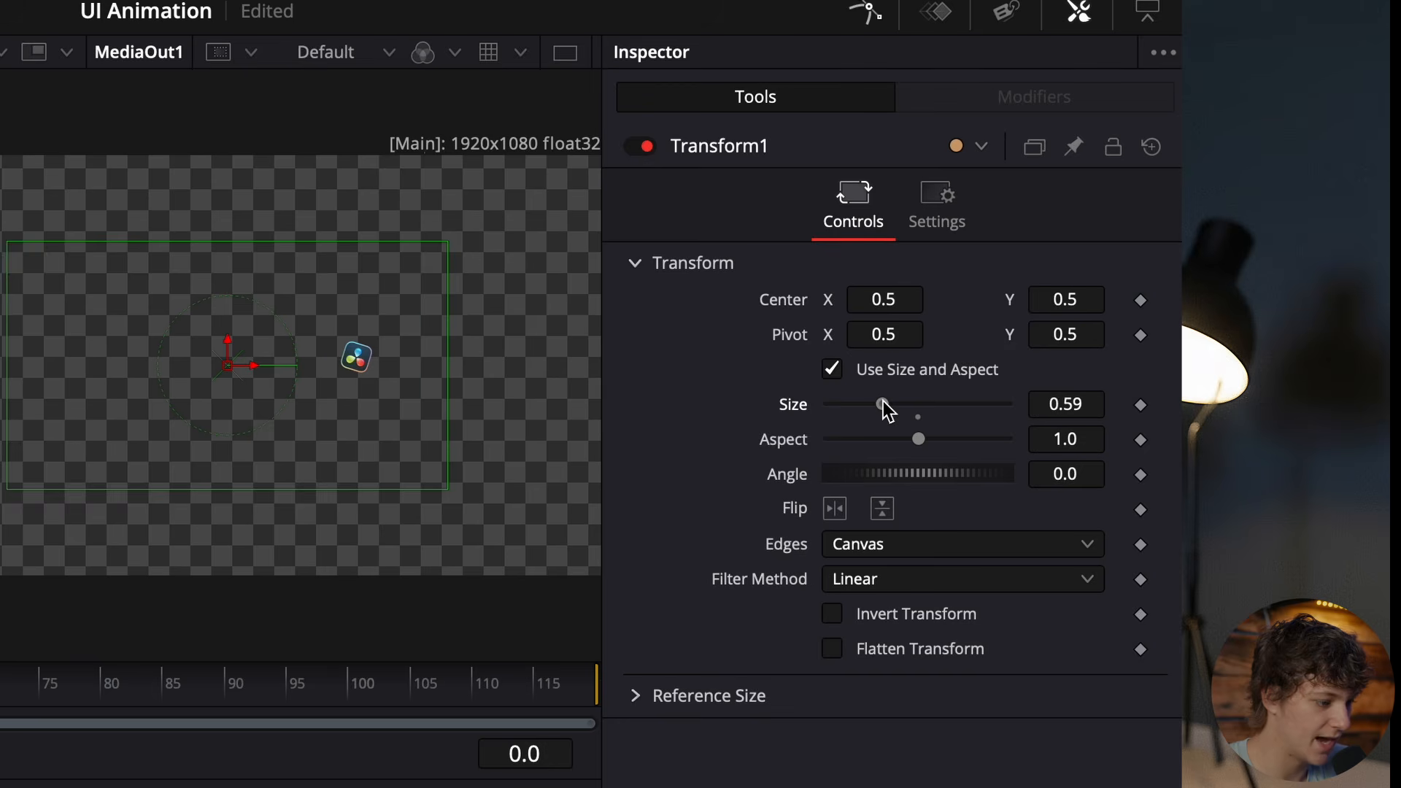
pyautogui.click(1141, 405)
pyautogui.moveTo(350, 361); pyautogui.dragTo(649, 361)
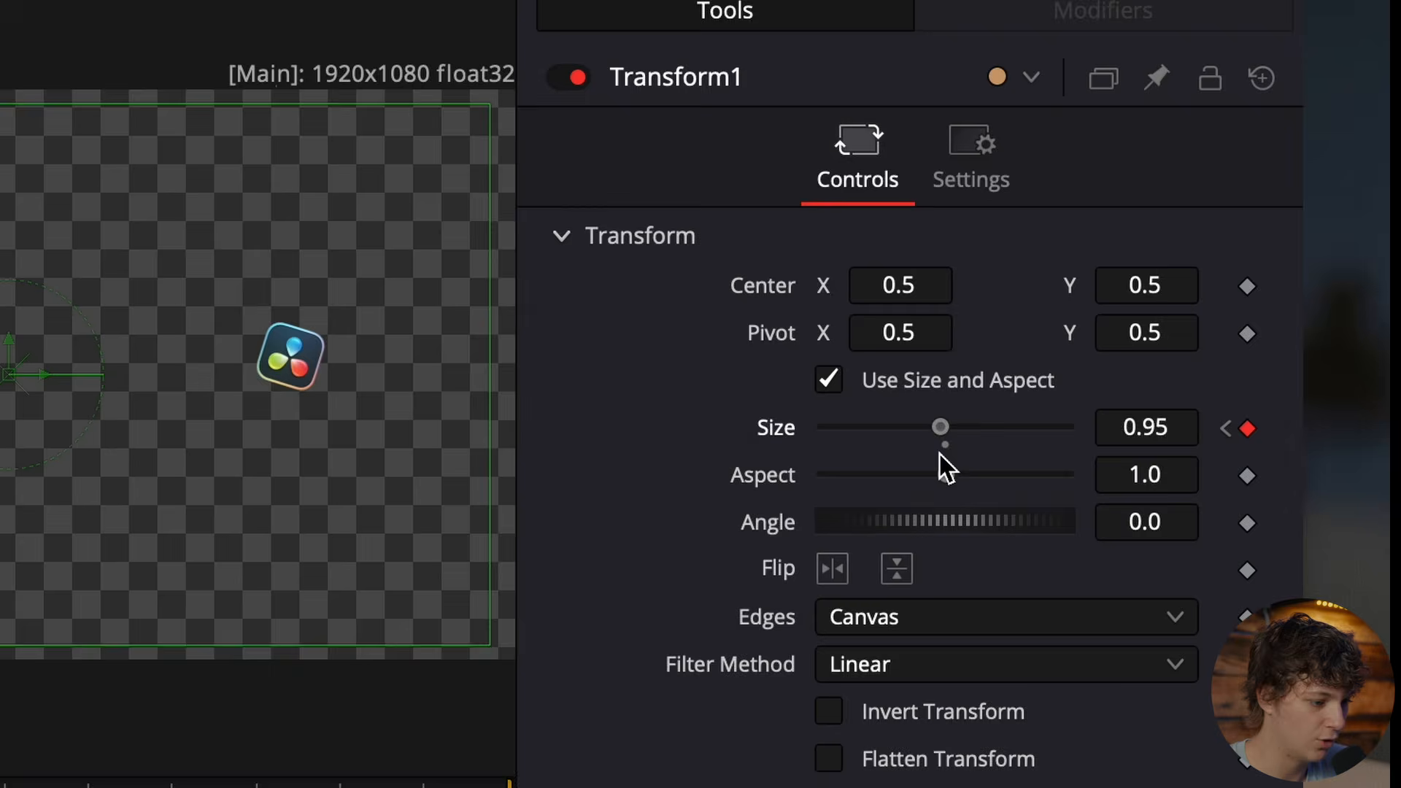
pyautogui.moveTo(940, 454); pyautogui.dragTo(949, 462)
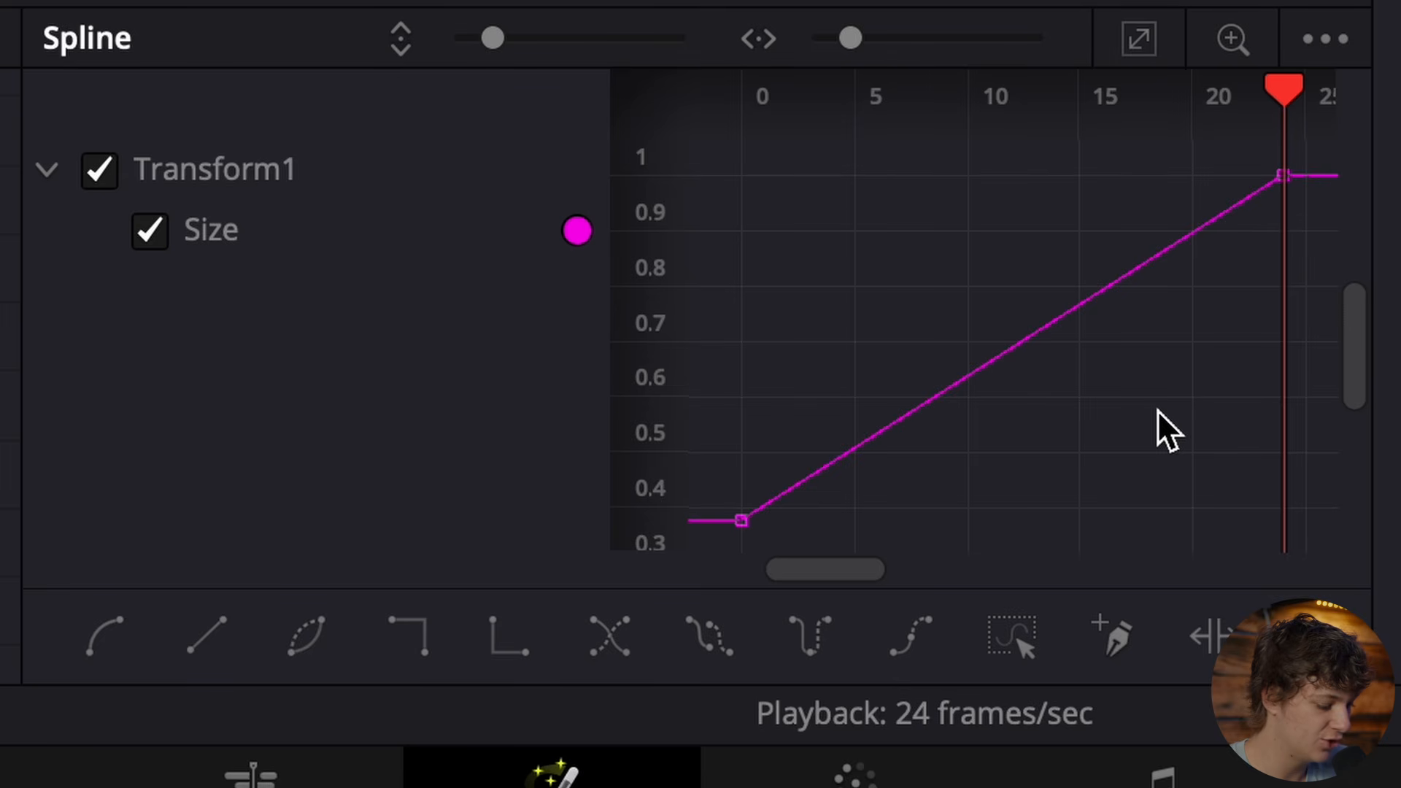
# Step: Apply Out Cubic easing to the logo's size keyframes and preview the result in the timeline
pyautogui.press('super+a')
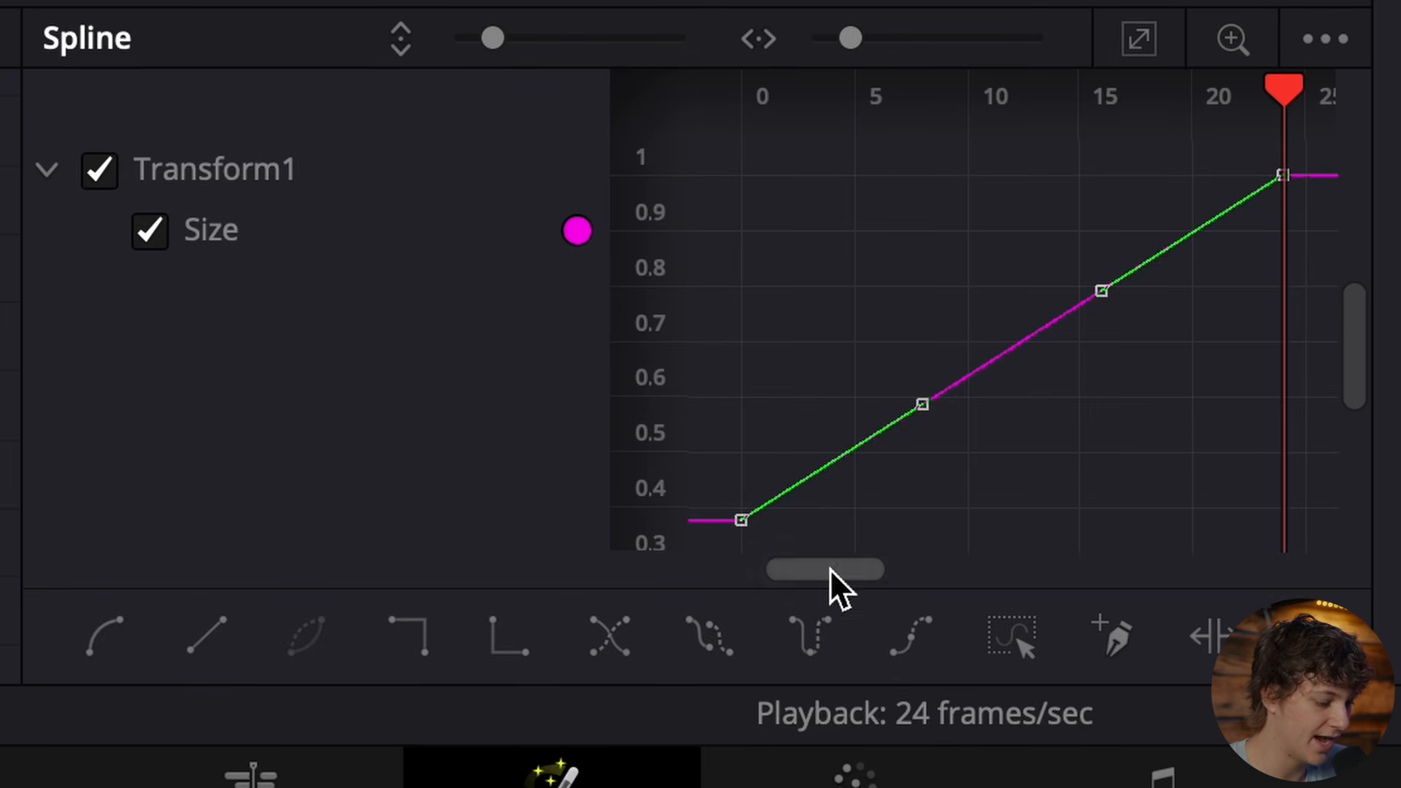
pyautogui.rightClick(1128, 418)
pyautogui.moveTo(748, 77)
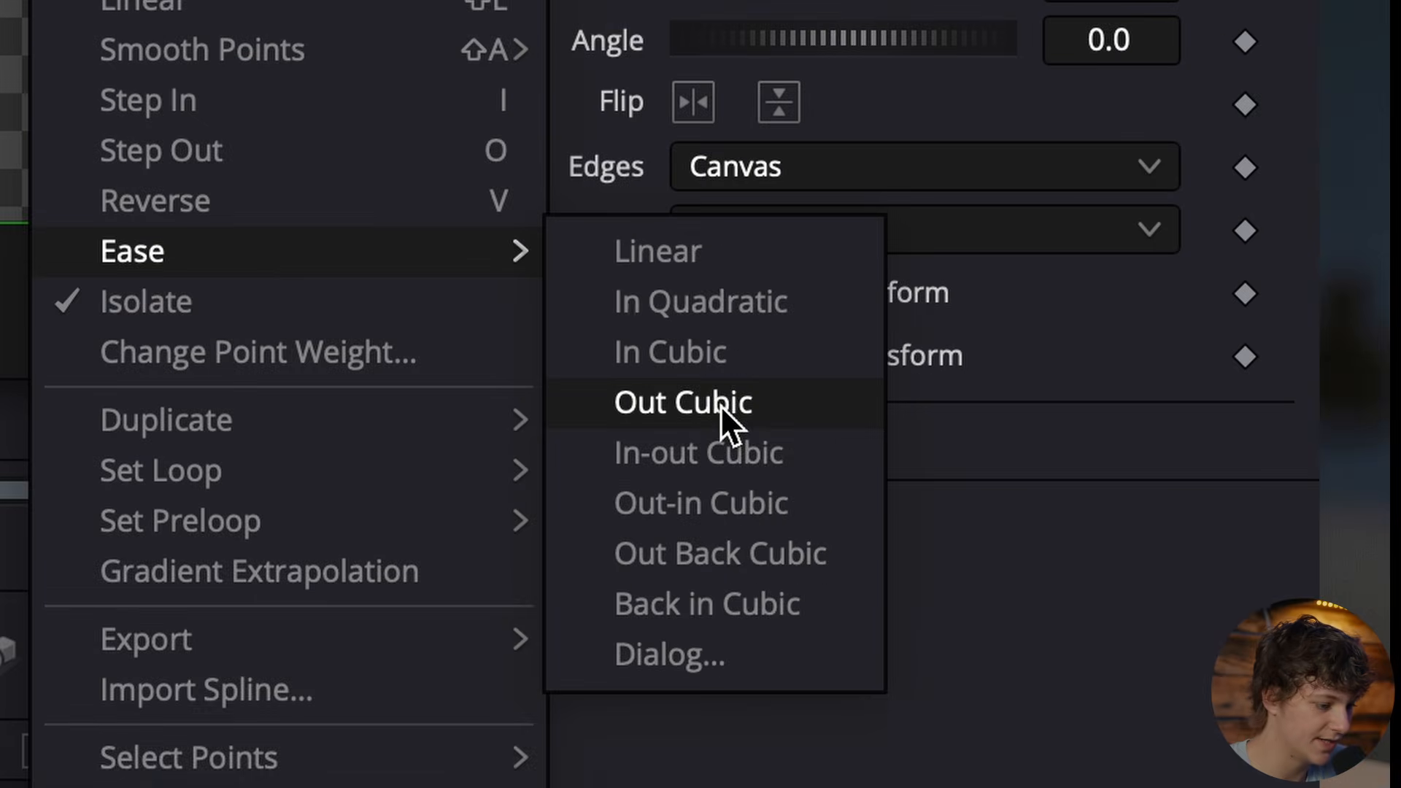
pyautogui.click(720, 405)
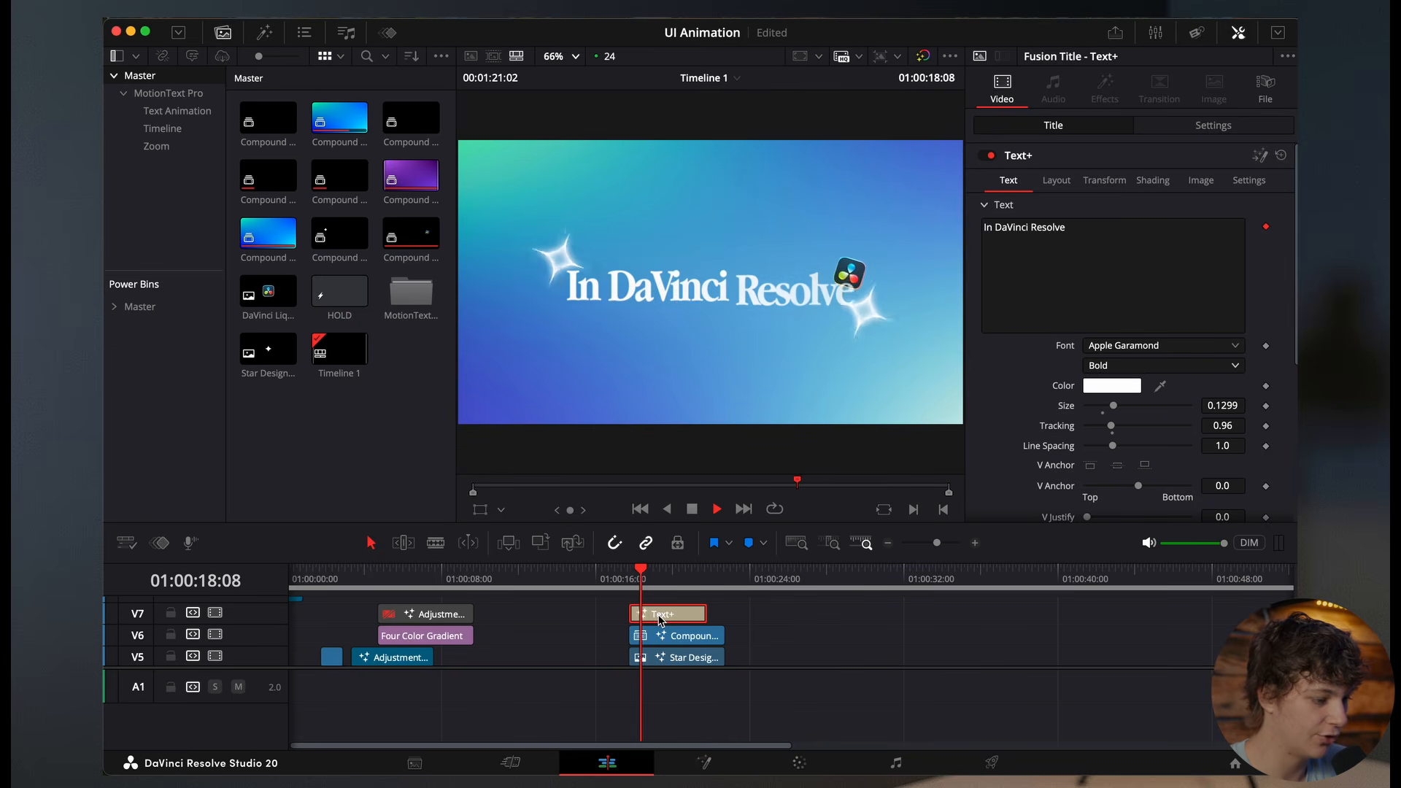
pyautogui.press('space')
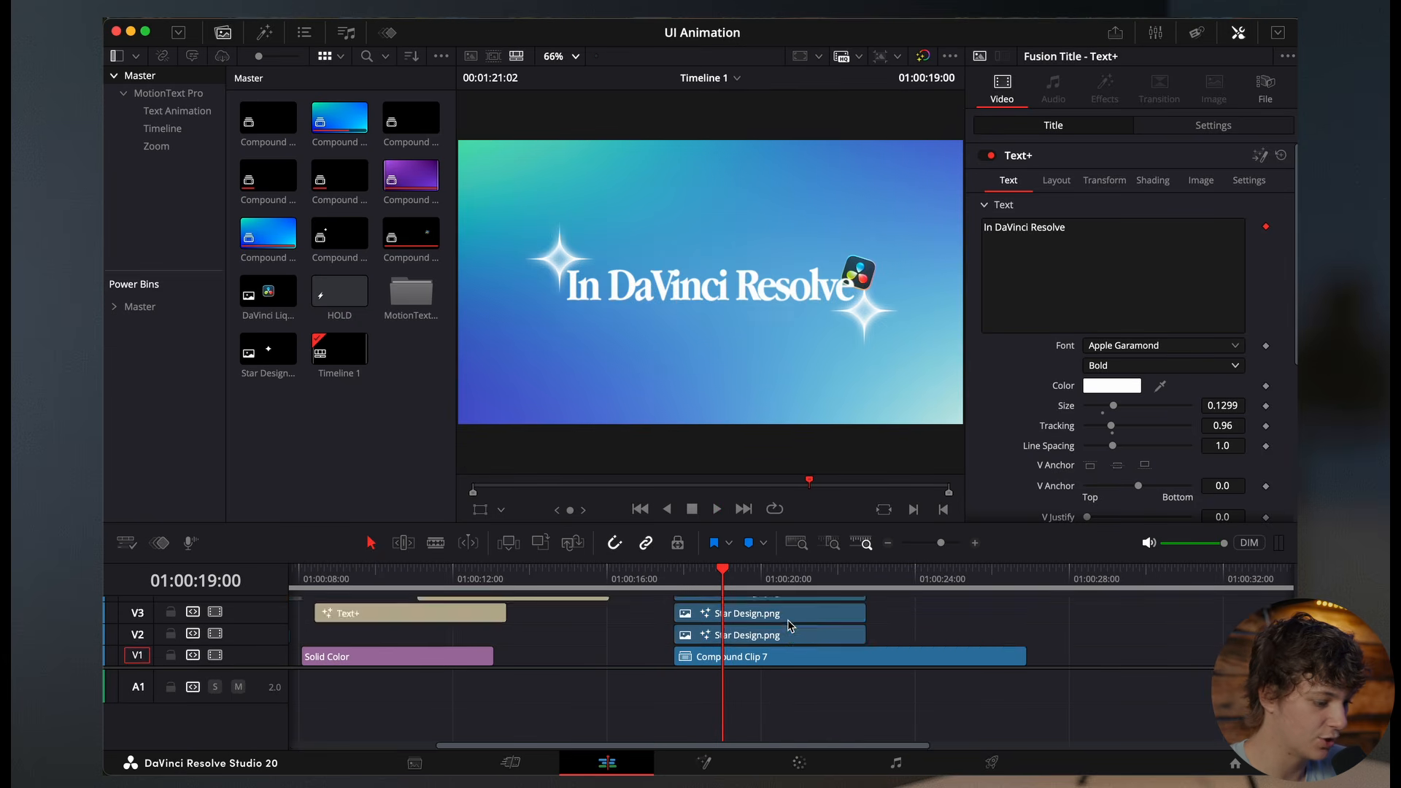
# Step: Add a short fade-in to the start of the Star Design.png clip on V2 and play back the animation
pyautogui.scroll(5, 792, 628)
pyautogui.scroll(2, 791, 629)
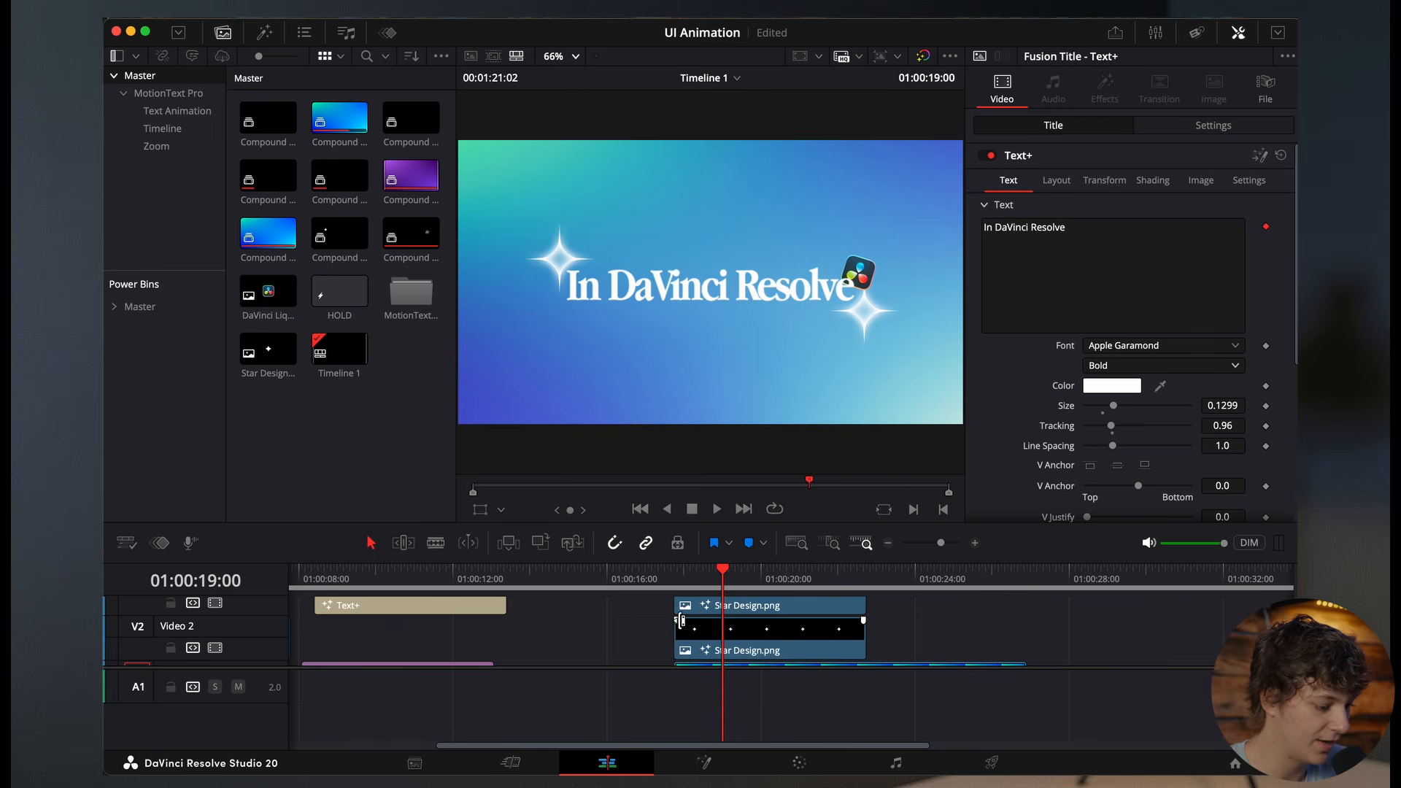
pyautogui.moveTo(681, 621); pyautogui.dragTo(688, 616)
pyautogui.scroll(2, 689, 617)
pyautogui.scroll(5, 686, 627)
pyautogui.press('Up')
pyautogui.press('space')
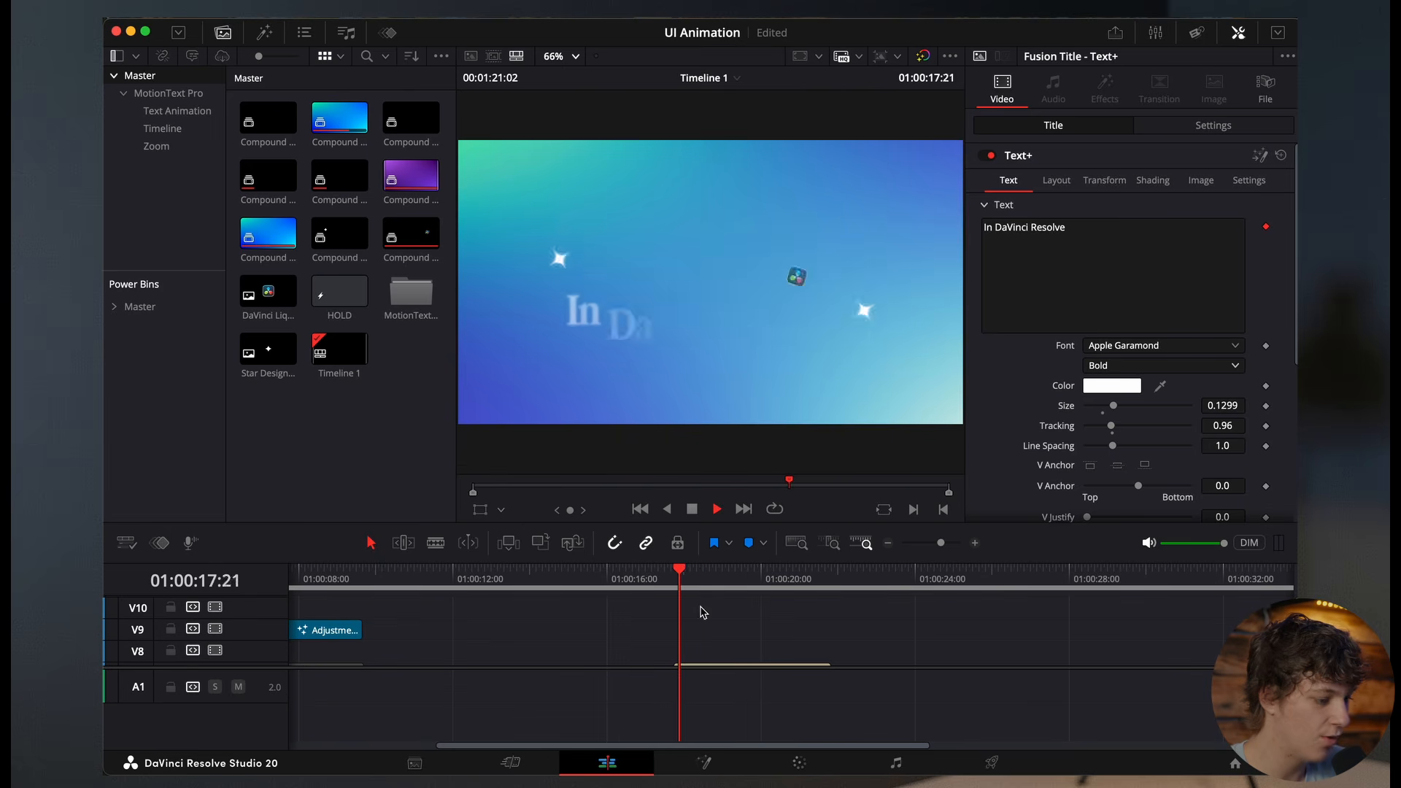
pyautogui.click(672, 572)
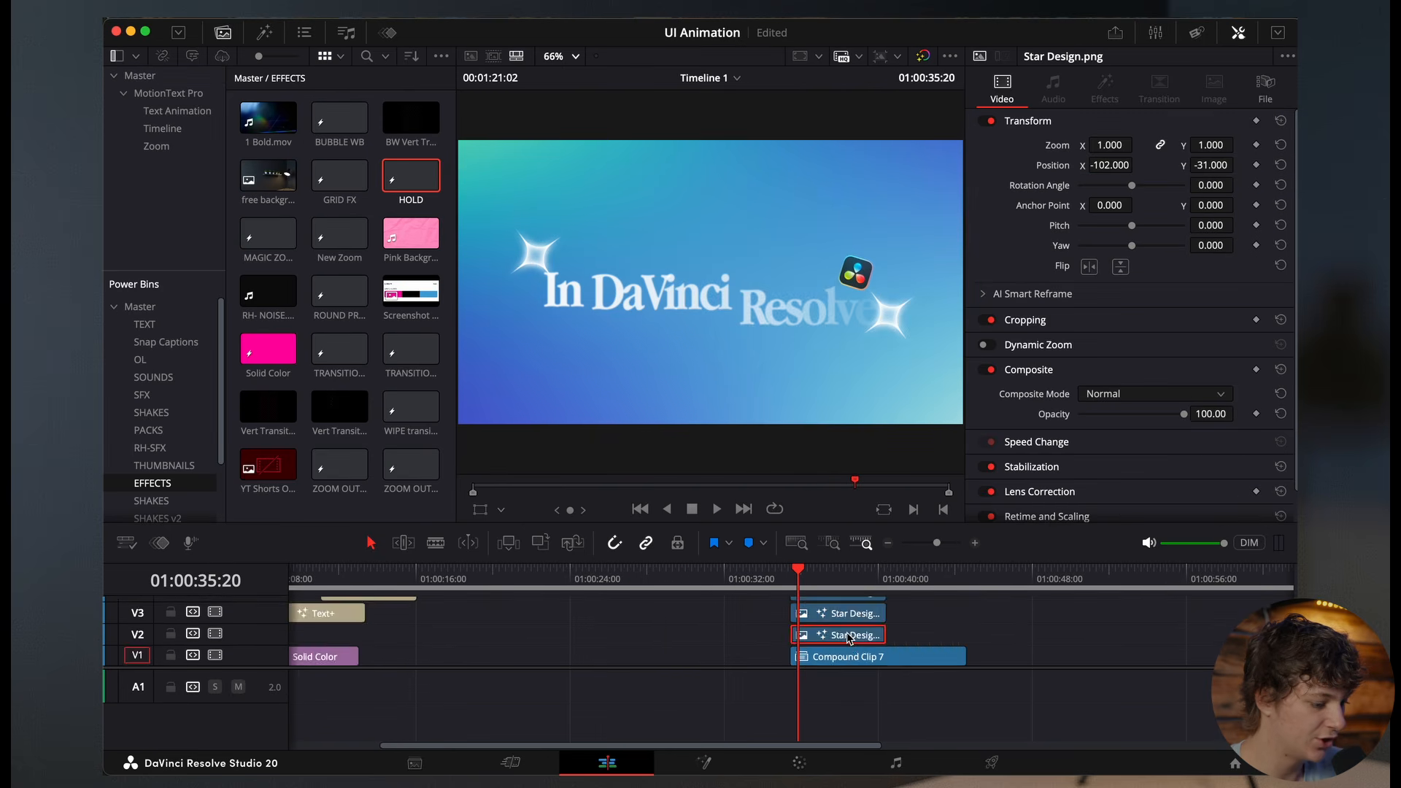
# Step: Combine the star, title and logo clips above the gradient background into a new compound clip and preview it
pyautogui.scroll(2, 828, 637)
pyautogui.rightClick(828, 636)
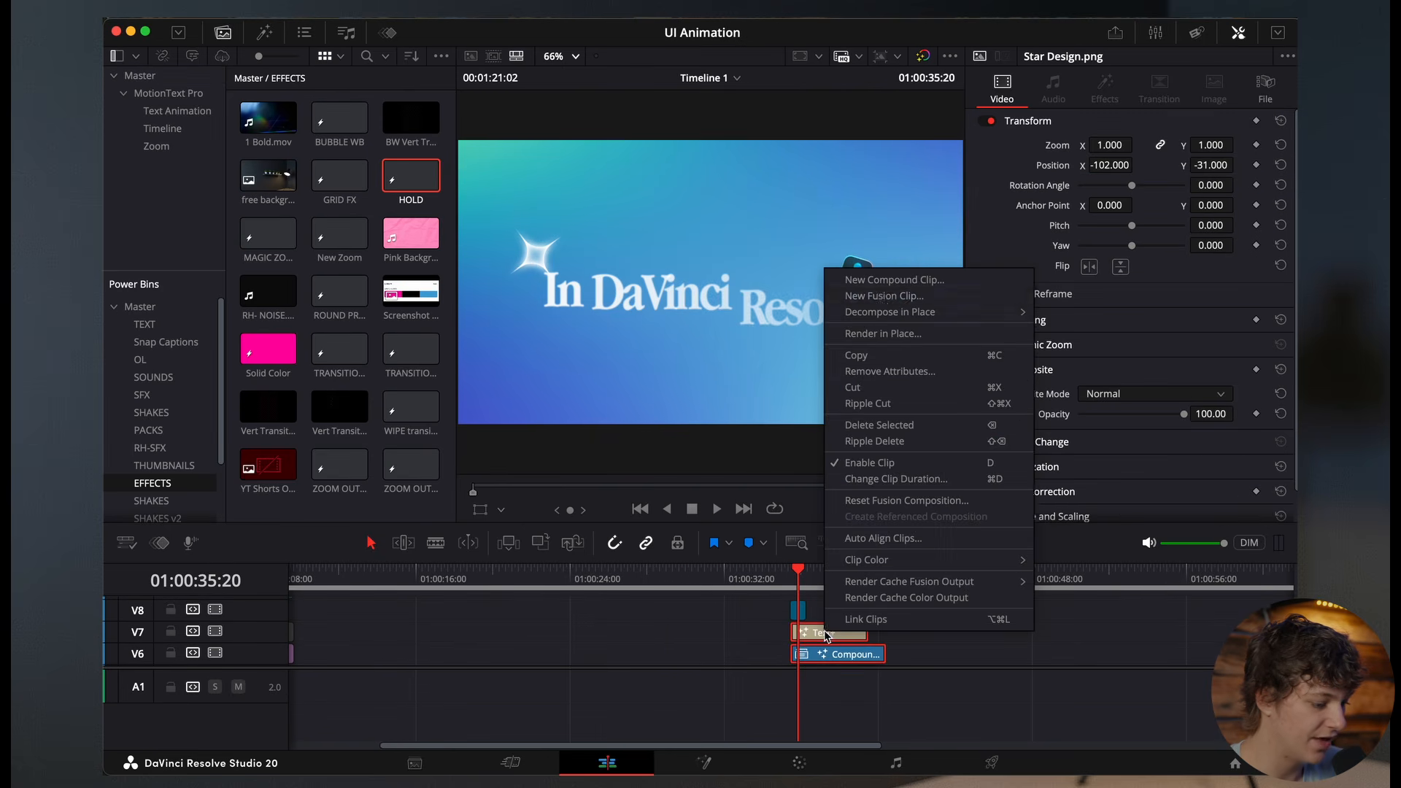
pyautogui.click(887, 281)
pyautogui.click(819, 432)
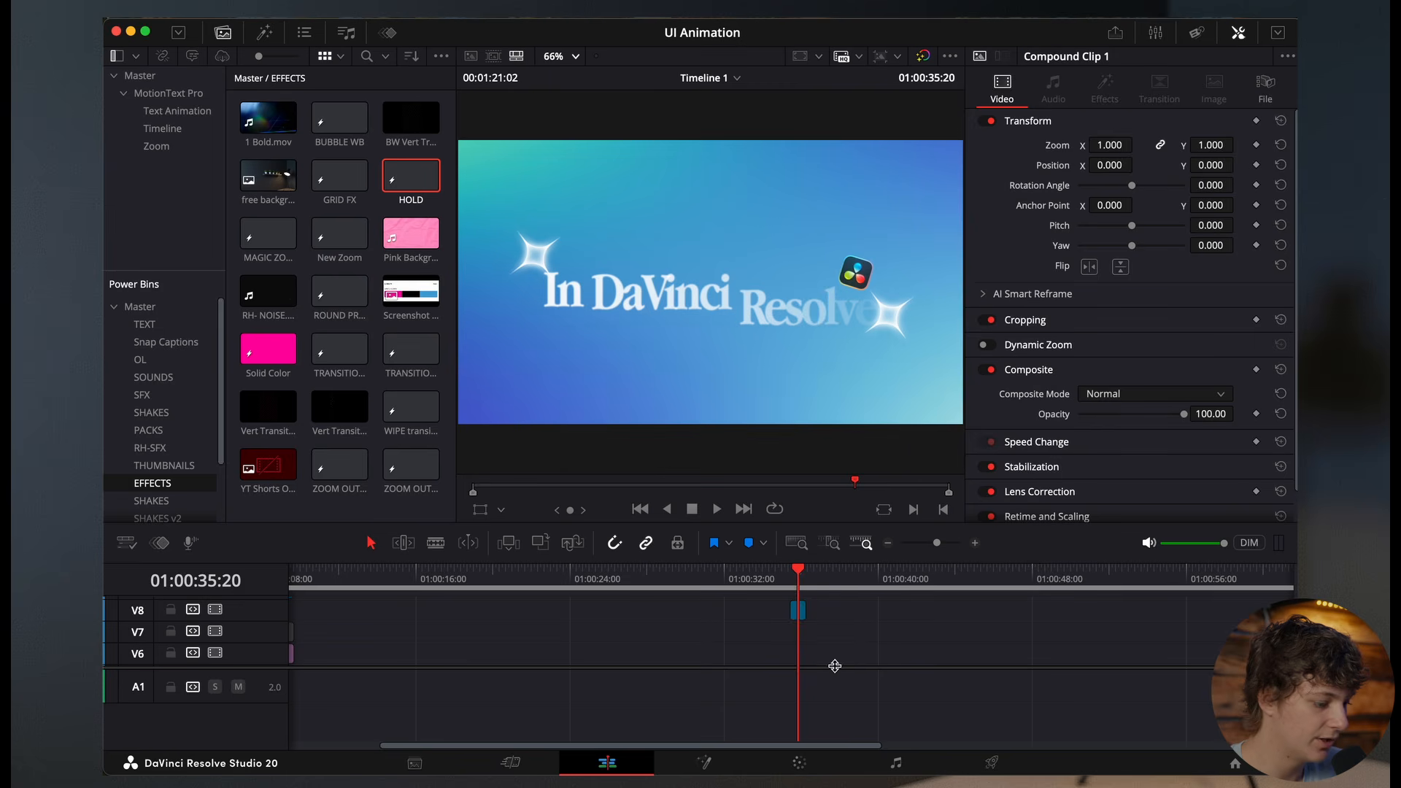
pyautogui.scroll(-5, 835, 649)
pyautogui.press('space')
pyautogui.press('space')
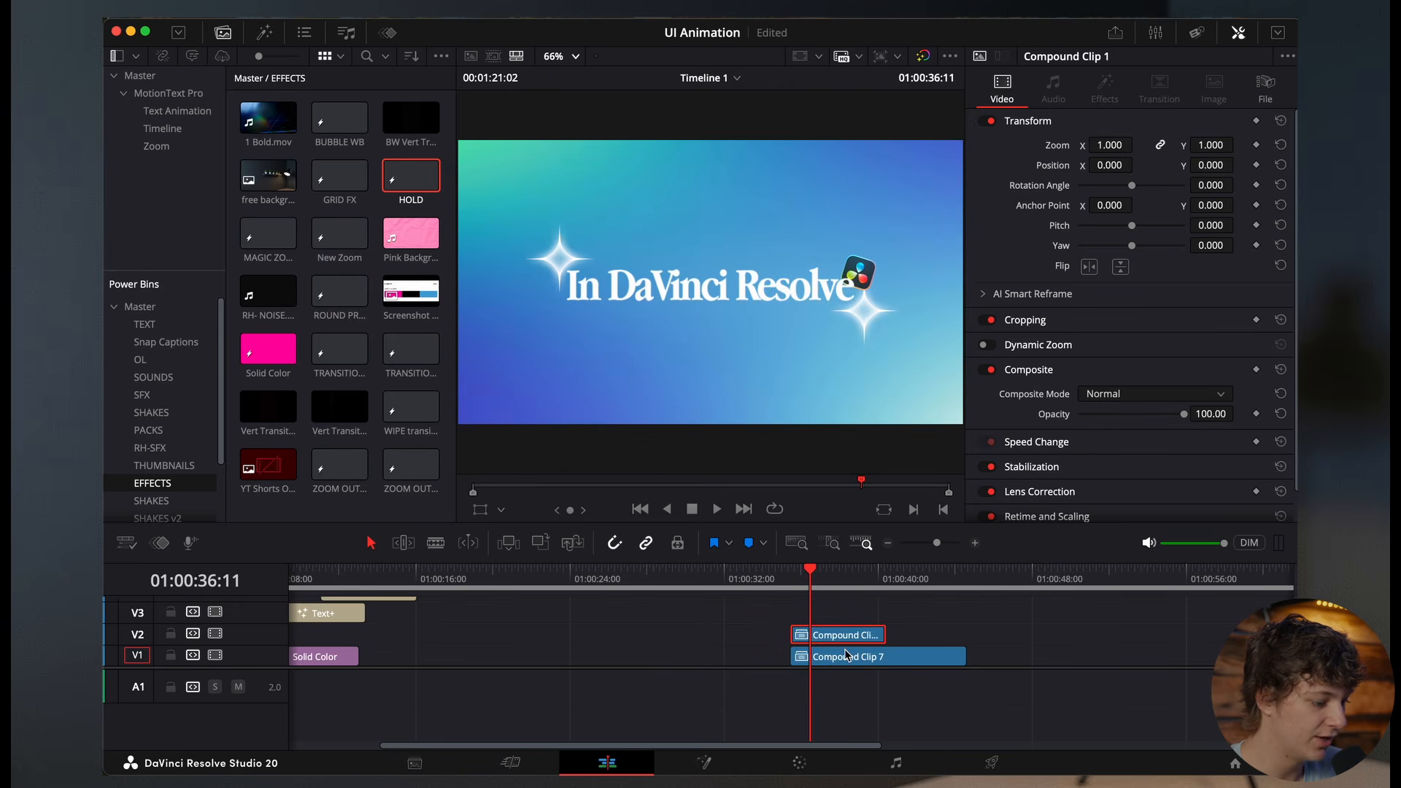
# Step: Add a Transform node to the compound clip in Fusion and keyframe its size from 1.0 at frame 24 to 0.25 at frame 38
pyautogui.scroll(3, 839, 638)
pyautogui.scroll(-3, 839, 638)
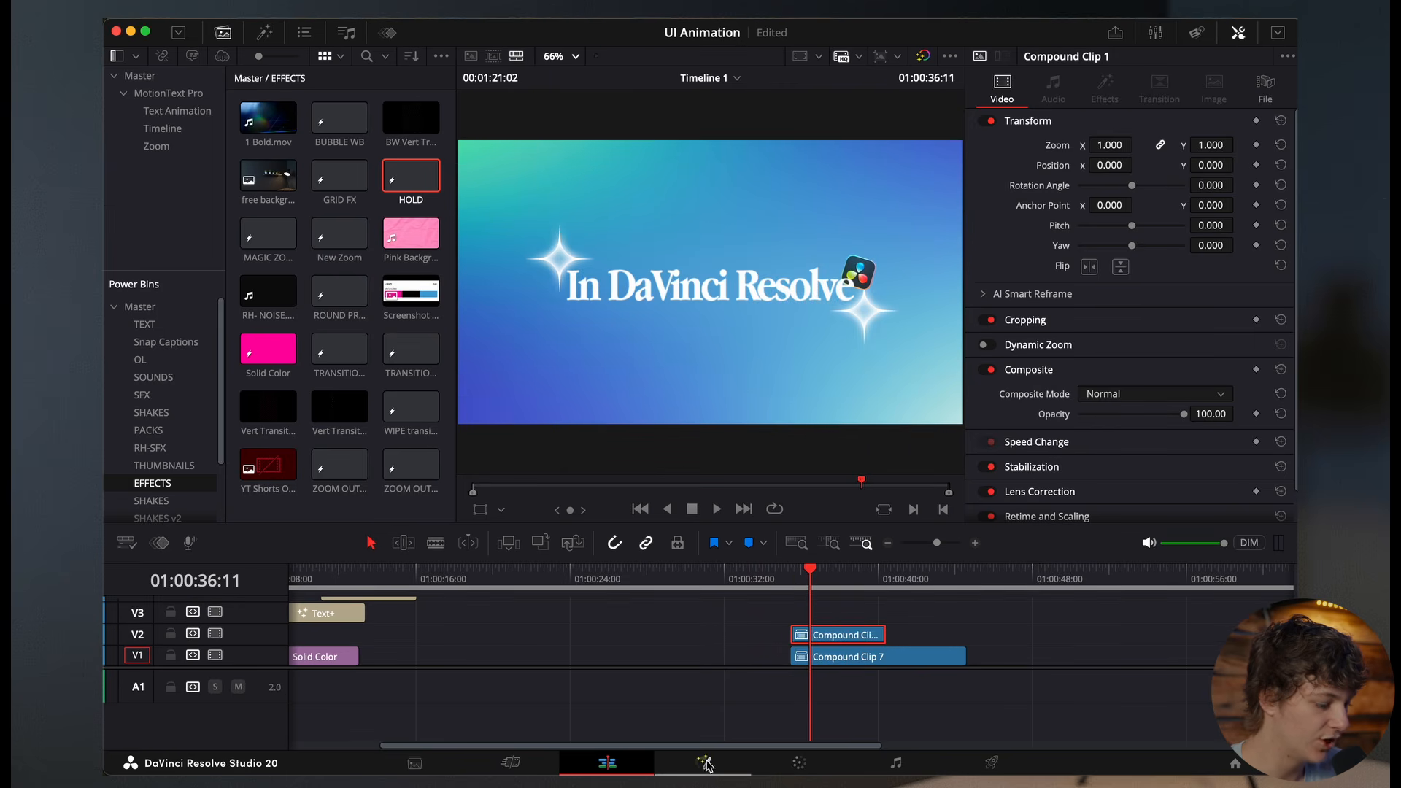
pyautogui.hotkey('shift', '5')
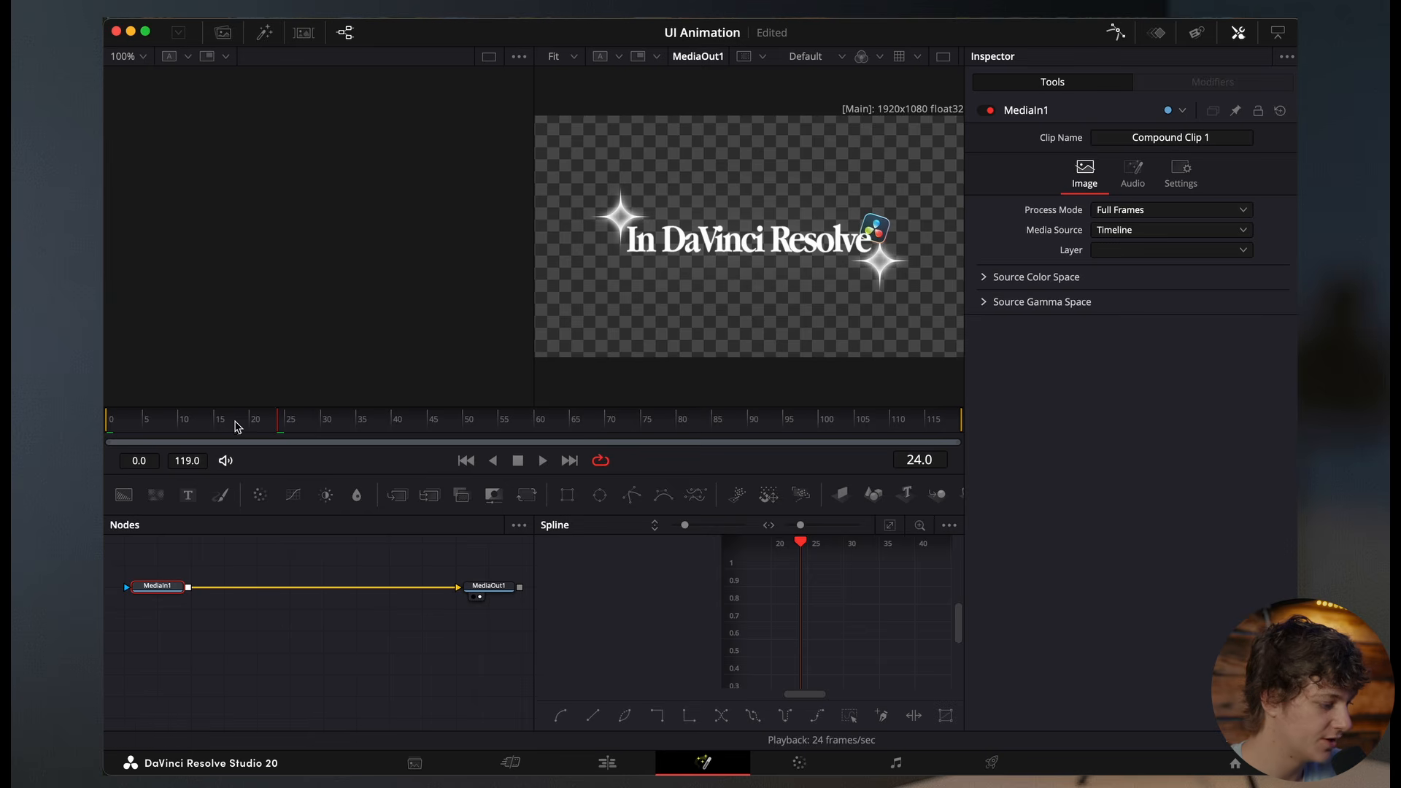
pyautogui.hotkey('shift', 'space')
pyautogui.write('transform')
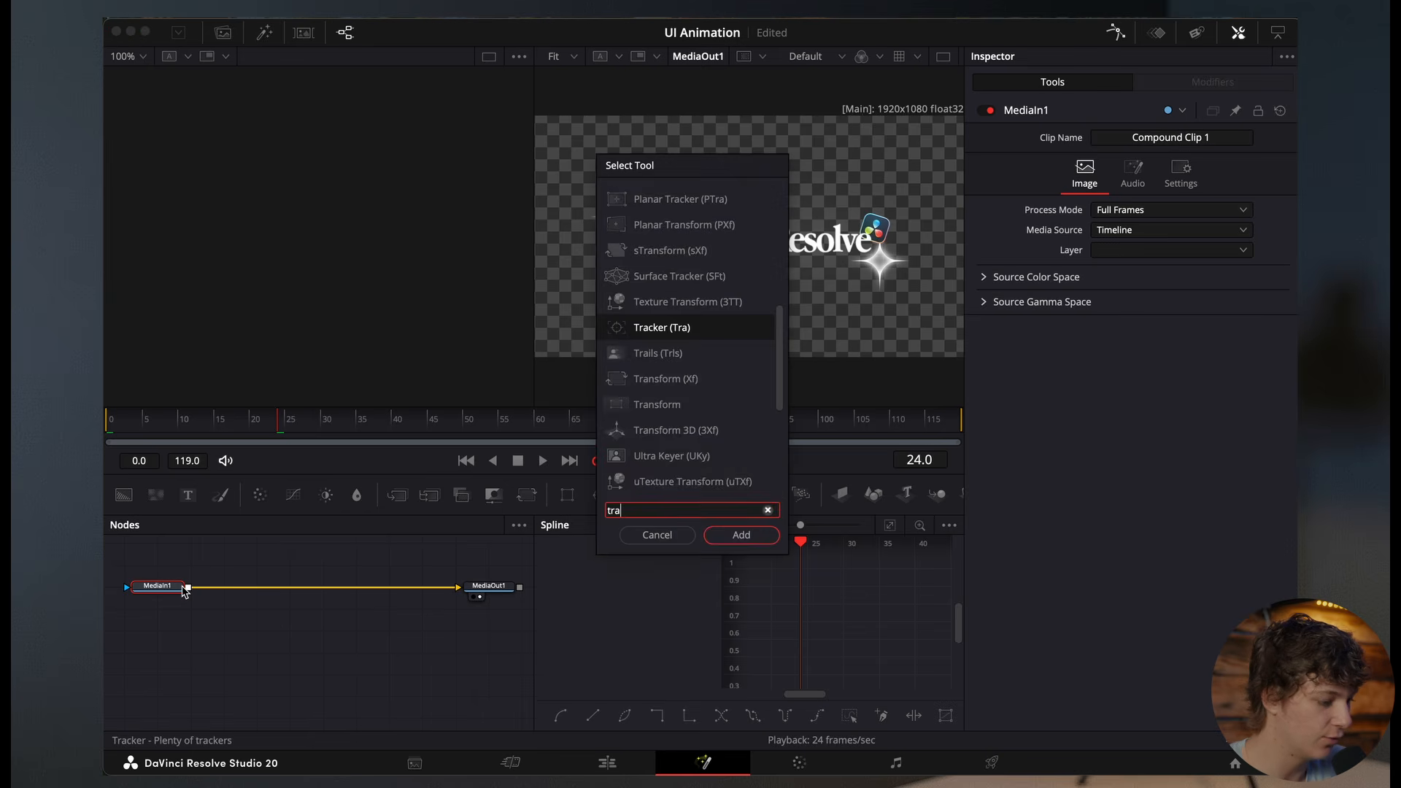
pyautogui.press('Return')
pyautogui.click(1275, 260)
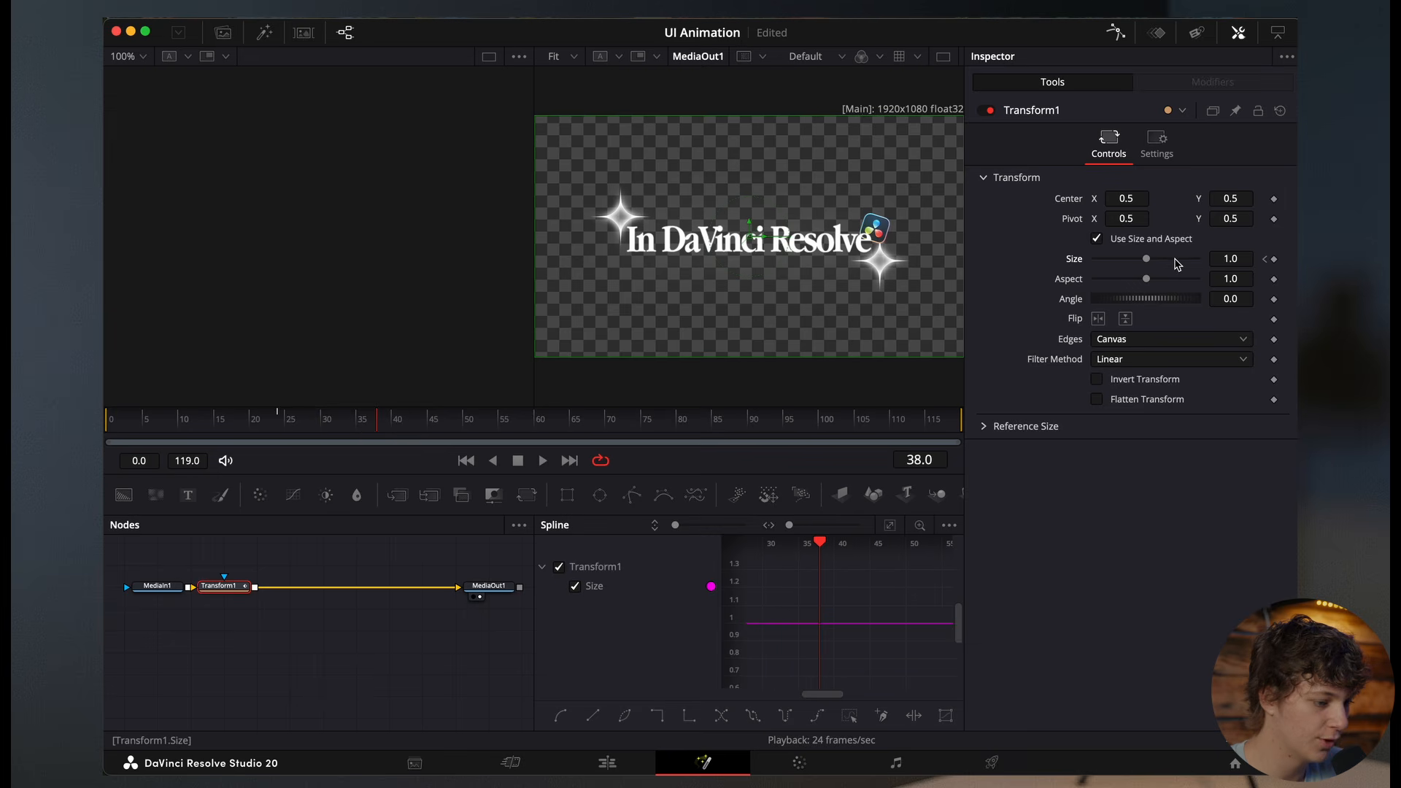
pyautogui.moveTo(1149, 264); pyautogui.dragTo(1112, 268)
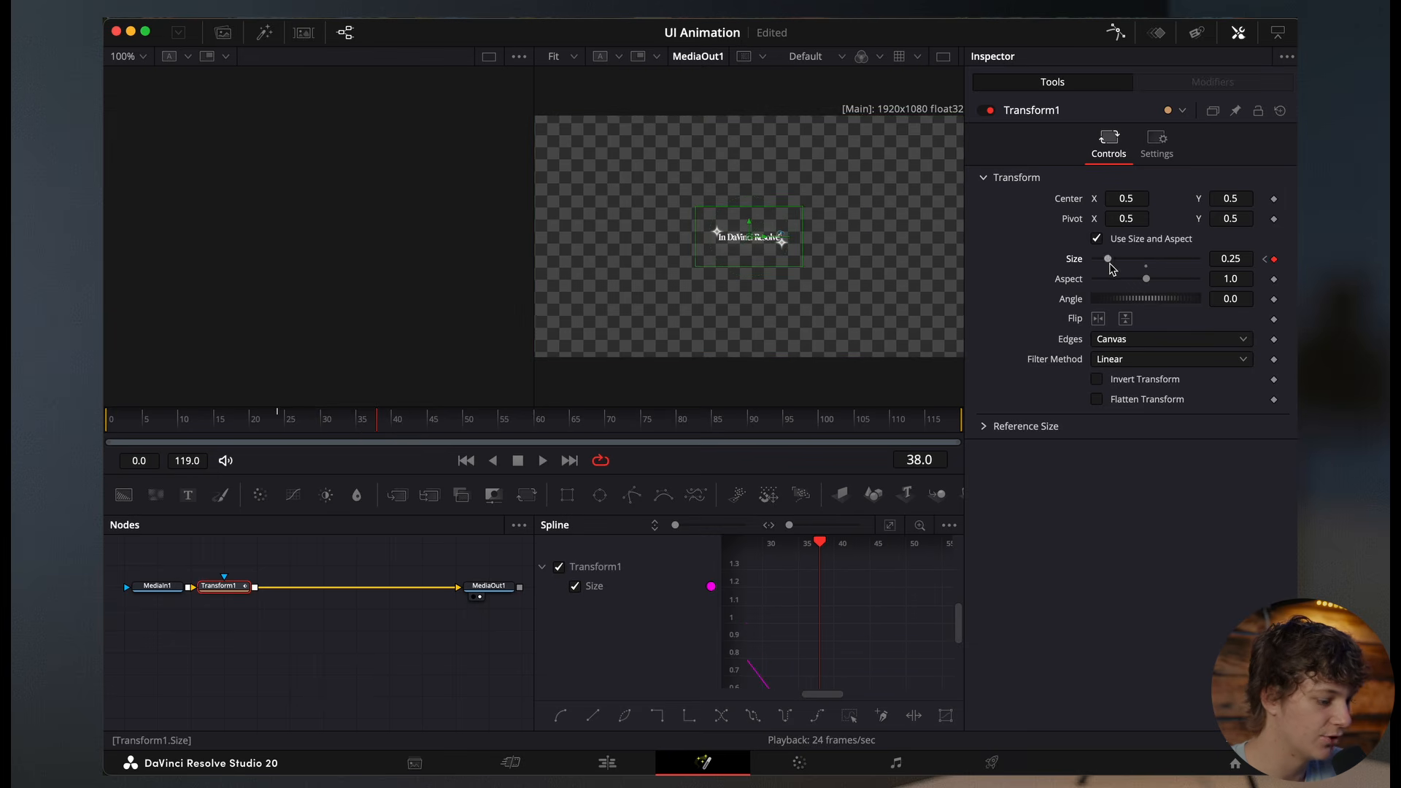
# Step: Smooth the compound clip's size curve into an S-curve by lengthening both keyframes' handles horizontally, and play it back
pyautogui.click(890, 526)
pyautogui.press('super+a')
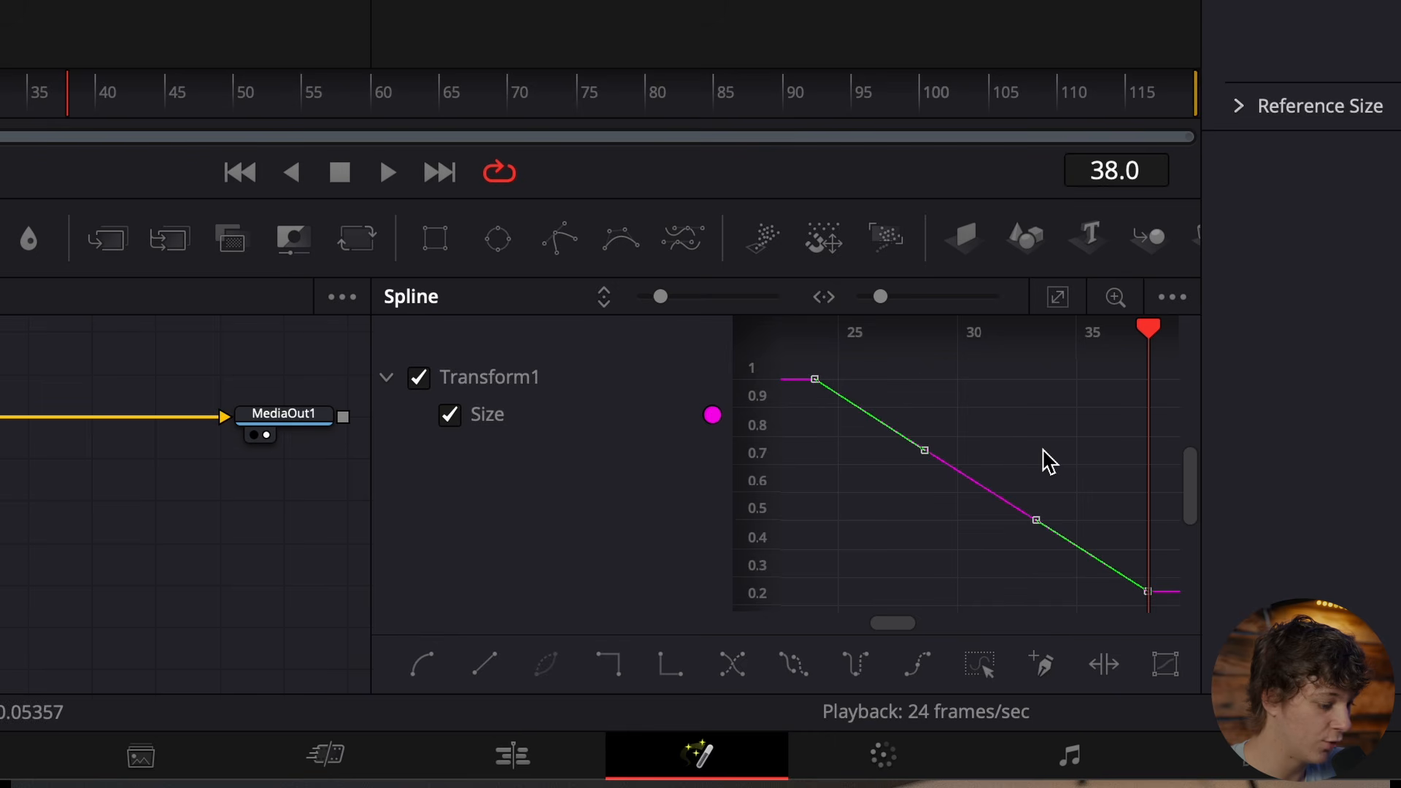
pyautogui.press('s')
pyautogui.moveTo(1037, 591); pyautogui.dragTo(873, 593)
pyautogui.moveTo(925, 385); pyautogui.dragTo(1022, 386)
pyautogui.click(813, 380)
pyautogui.click(0, 92)
pyautogui.press('space')
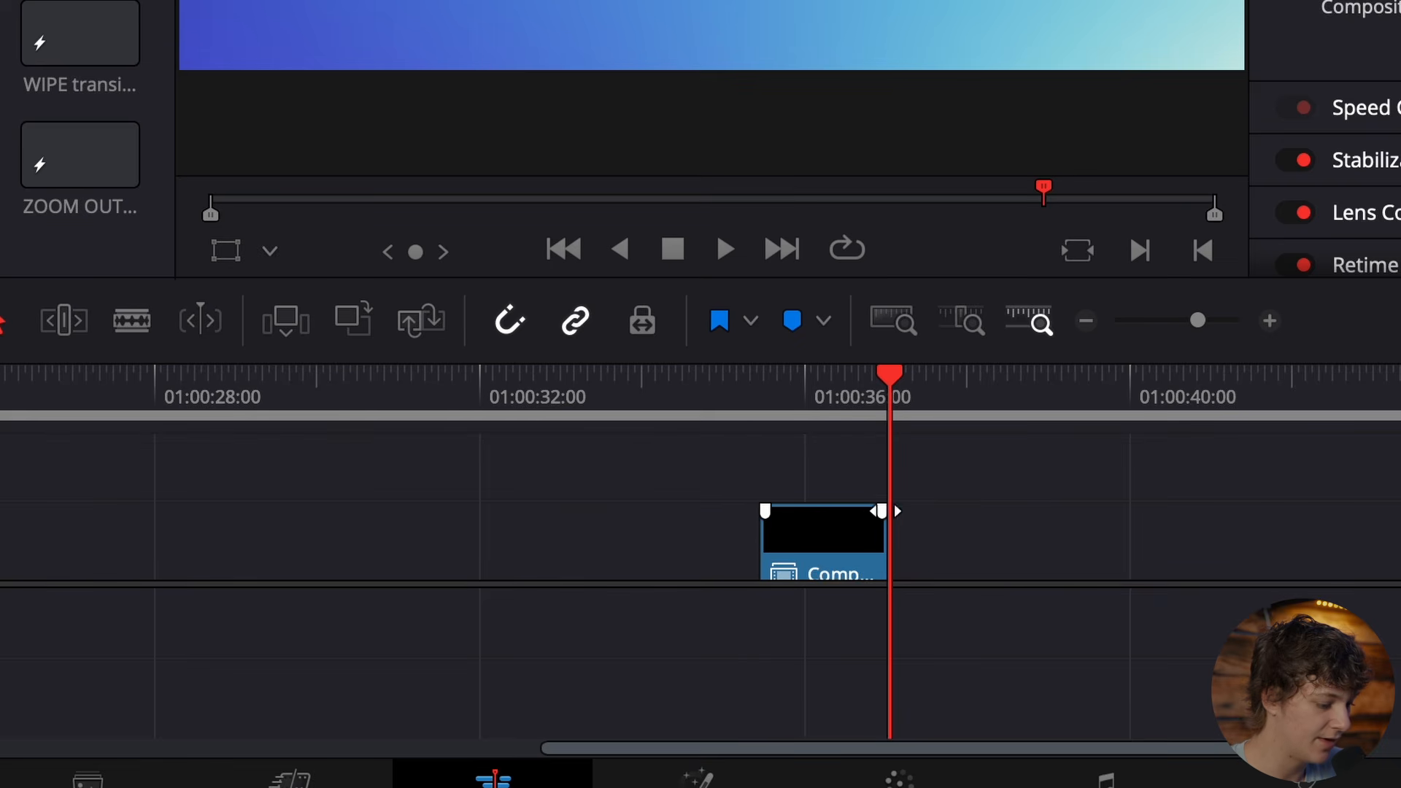
# Step: Add a short fade-out to the end of the compound clip on V2
pyautogui.moveTo(885, 510); pyautogui.dragTo(869, 512)
pyautogui.scroll(3, 870, 512)
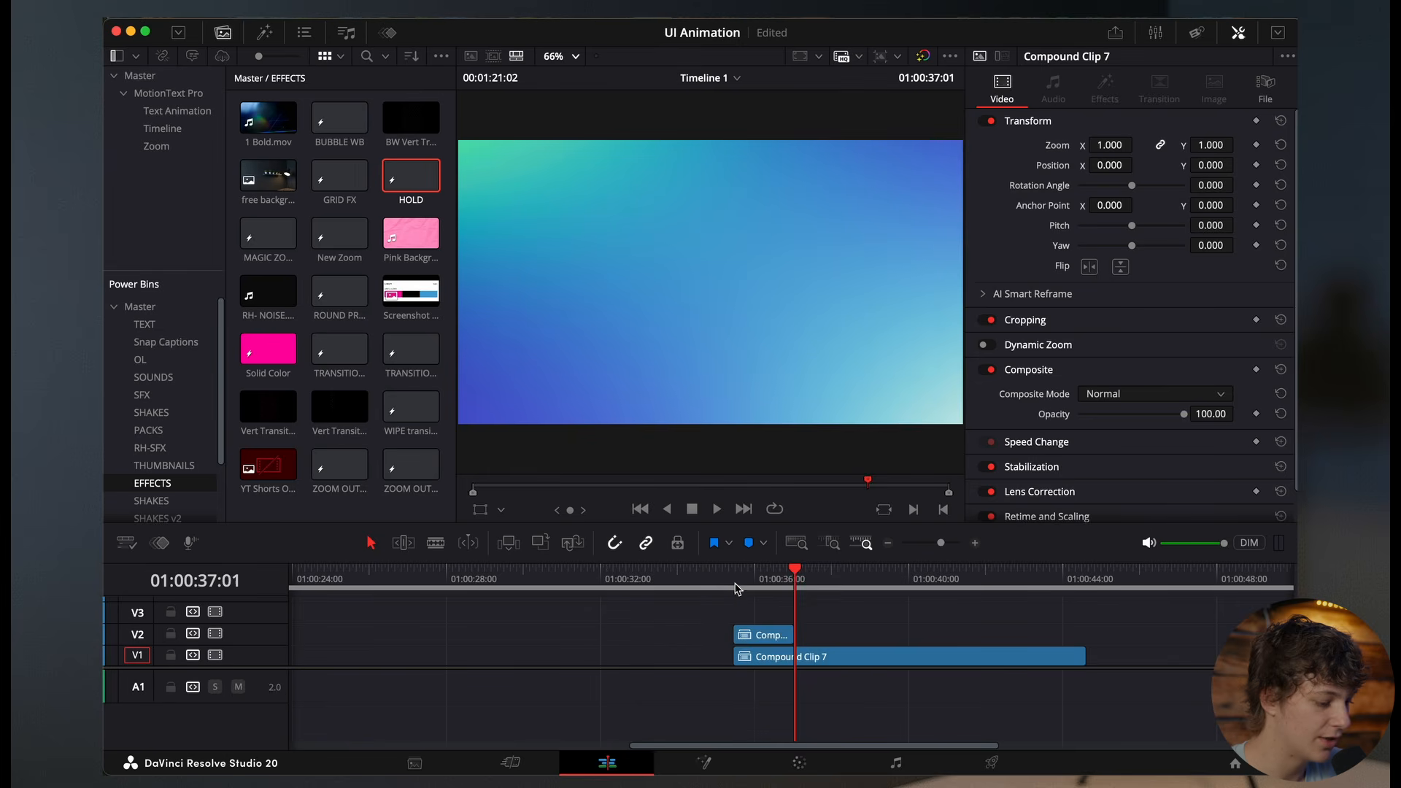
# Step: Play back the star, title and logo clip's shrink and fade-out at the end of V2
pyautogui.click(736, 583)
pyautogui.press('space')
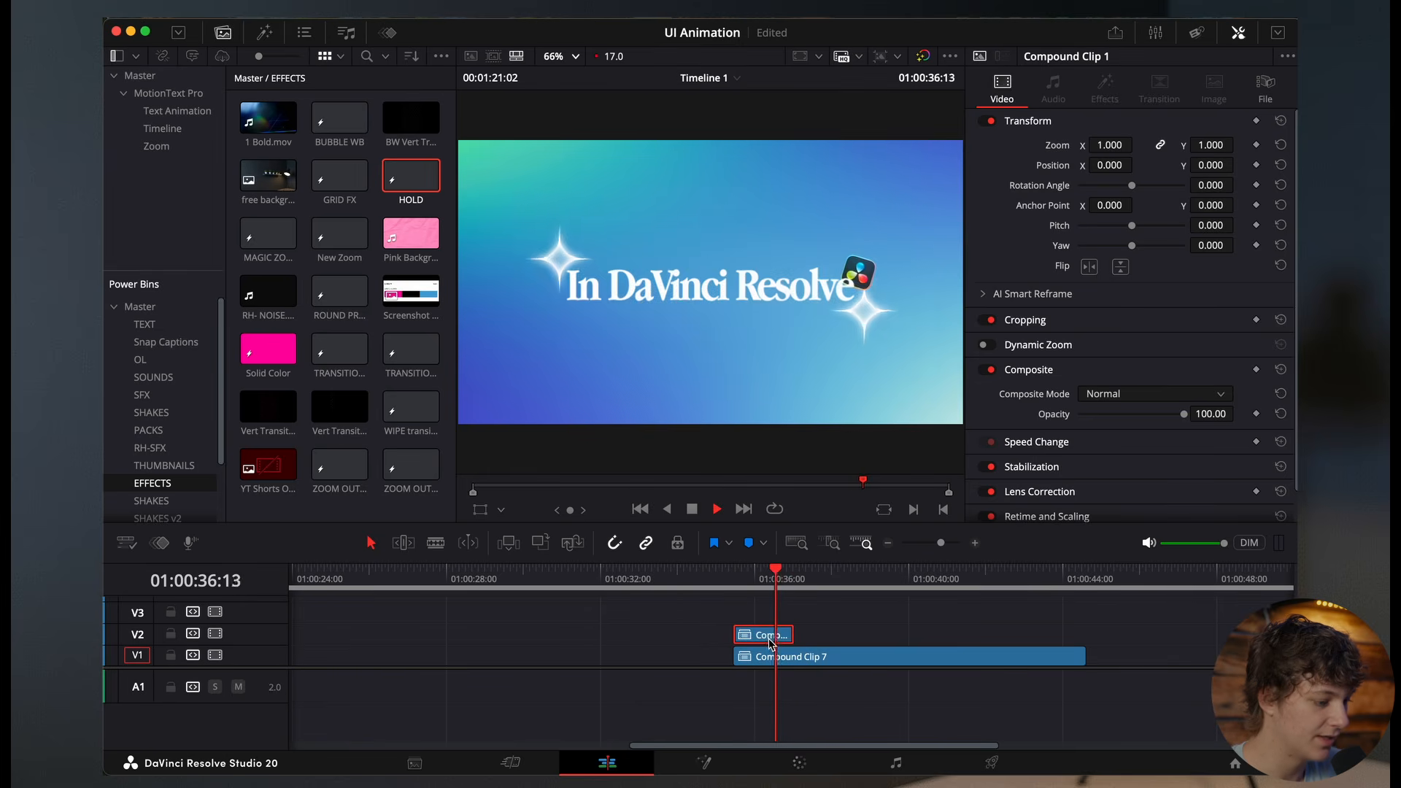
pyautogui.press('space')
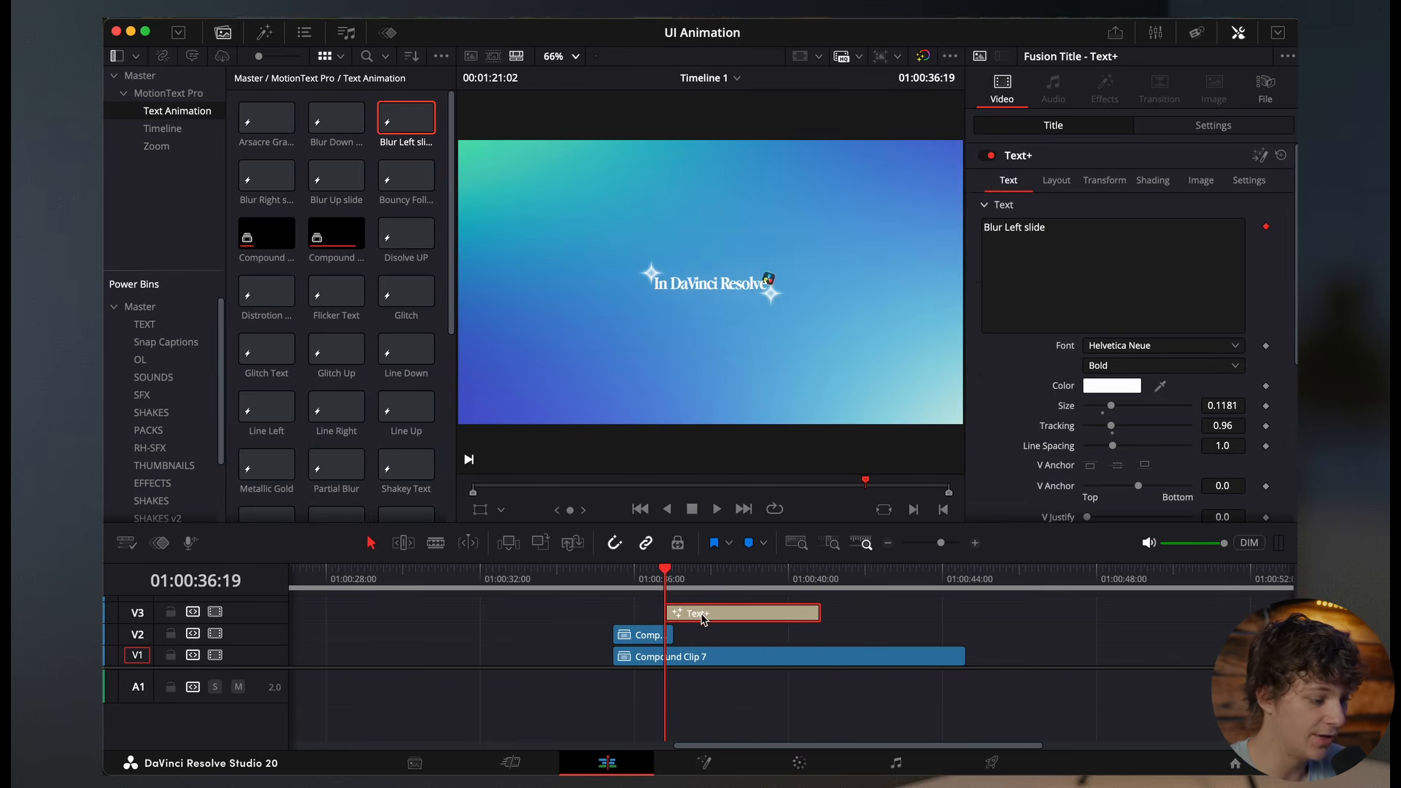
# Step: Add a Blur Left slide title reading "This Effect" in Apple Garamond Bold Italic, and a Blur Right slide title reading "Is Super Easy" above it
pyautogui.click(1100, 233)
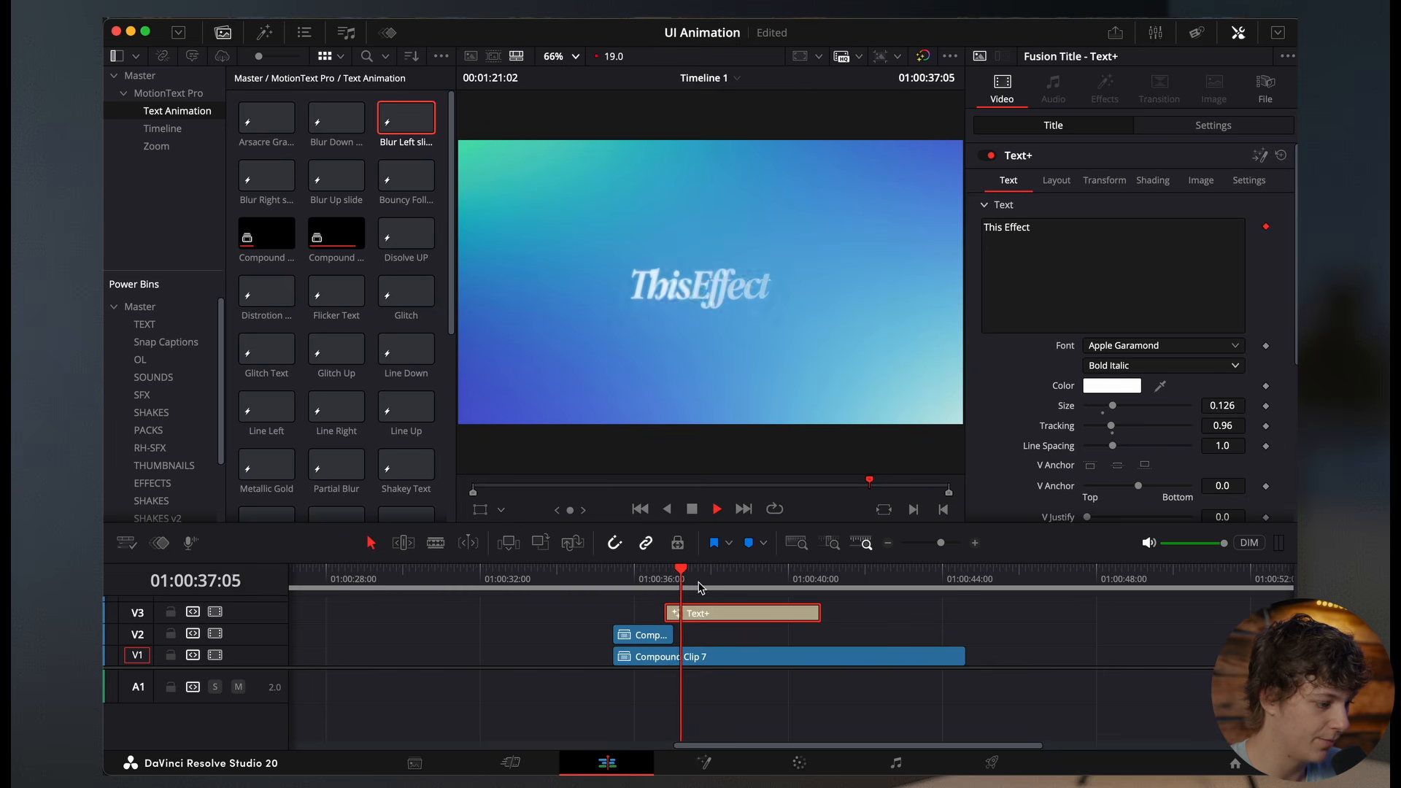
pyautogui.press('space')
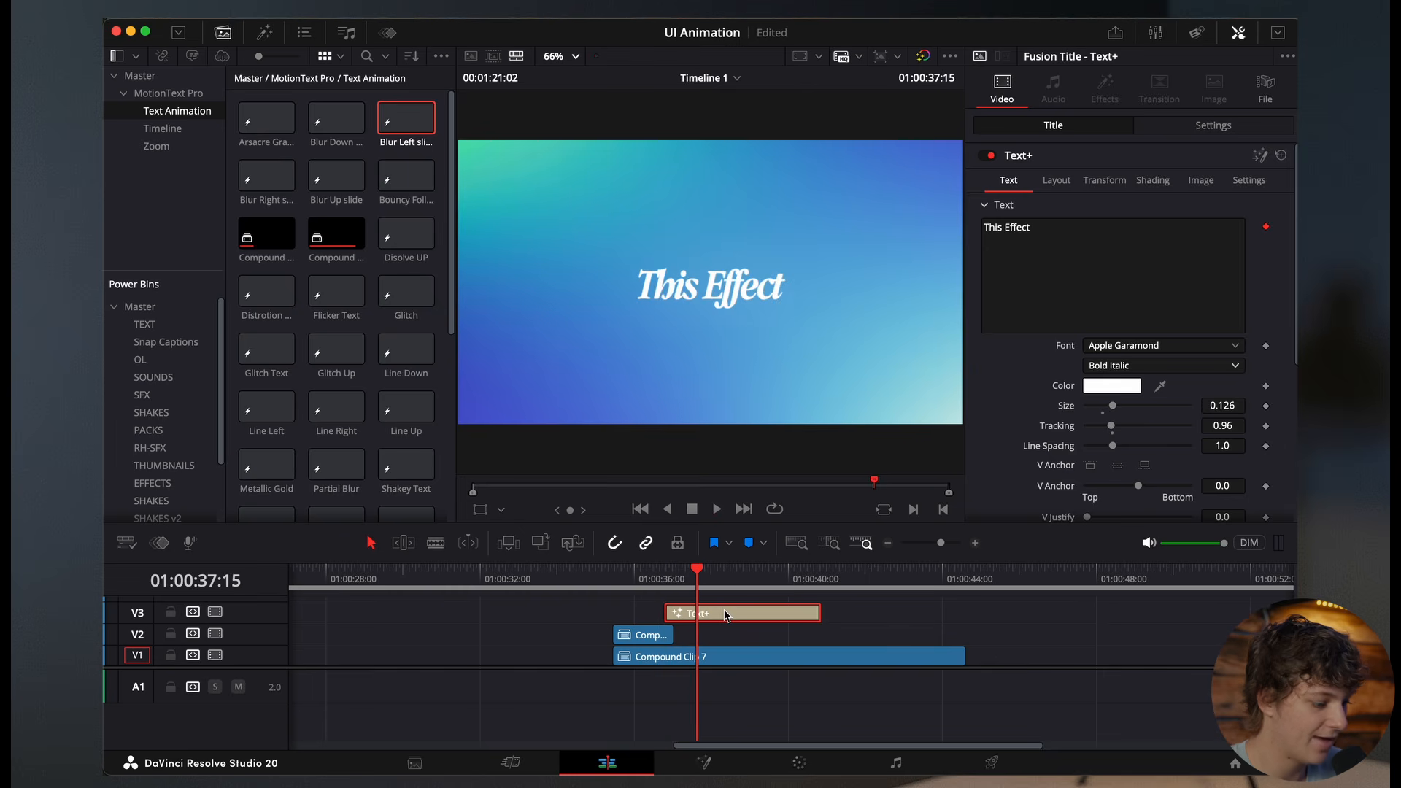
pyautogui.moveTo(266, 177); pyautogui.dragTo(724, 626)
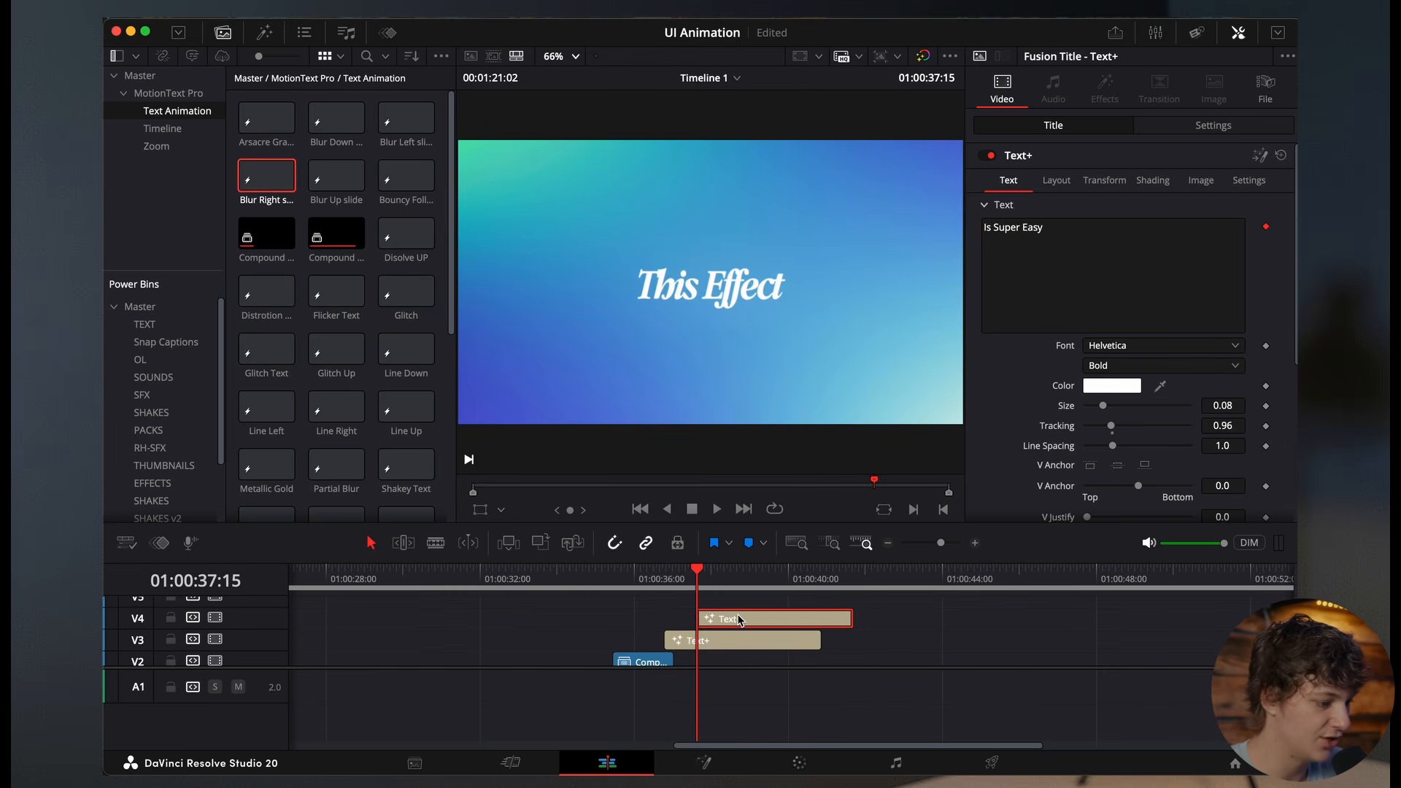
pyautogui.press('space')
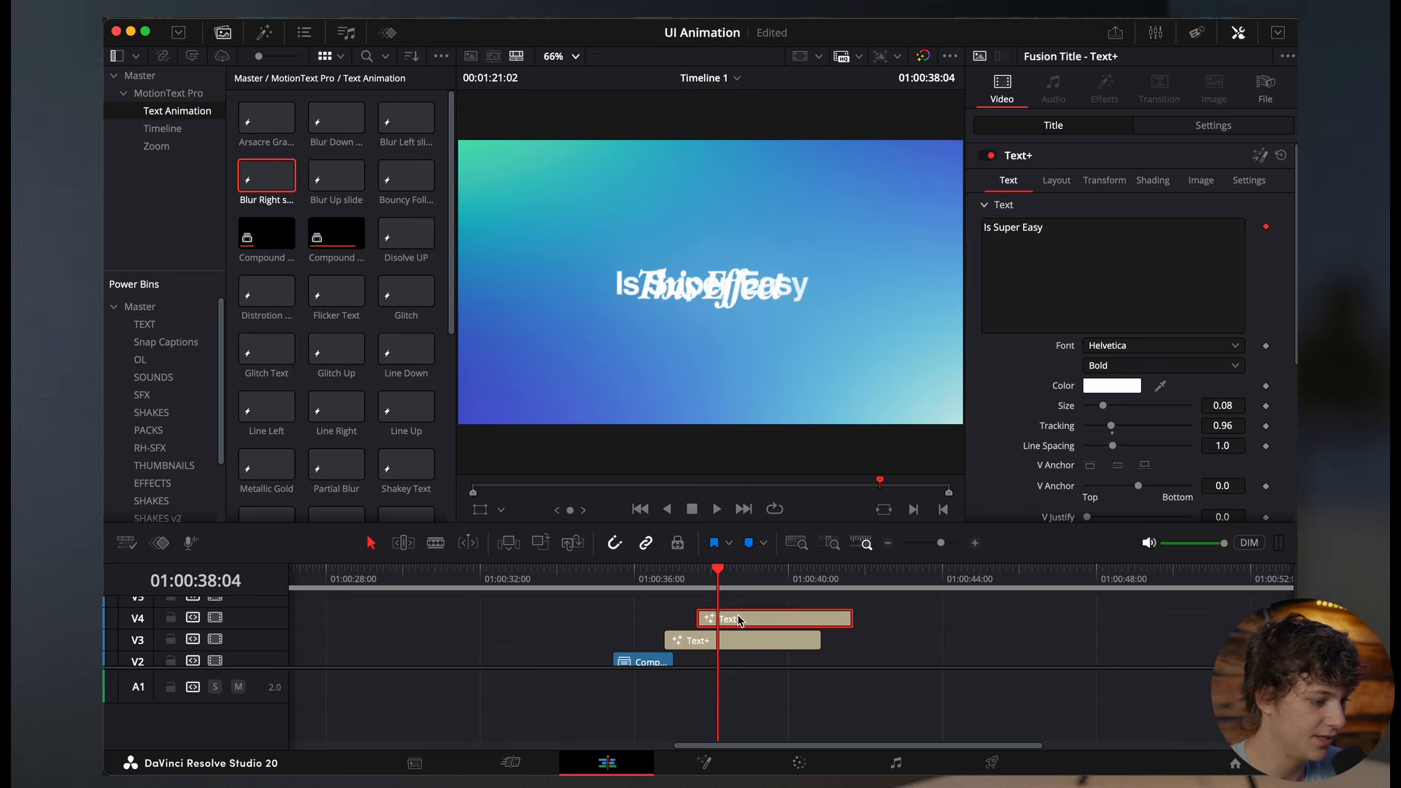
# Step: Turn the "This Effect" title on V3 into a new compound clip and play it until its text has settled
pyautogui.rightClick(695, 641)
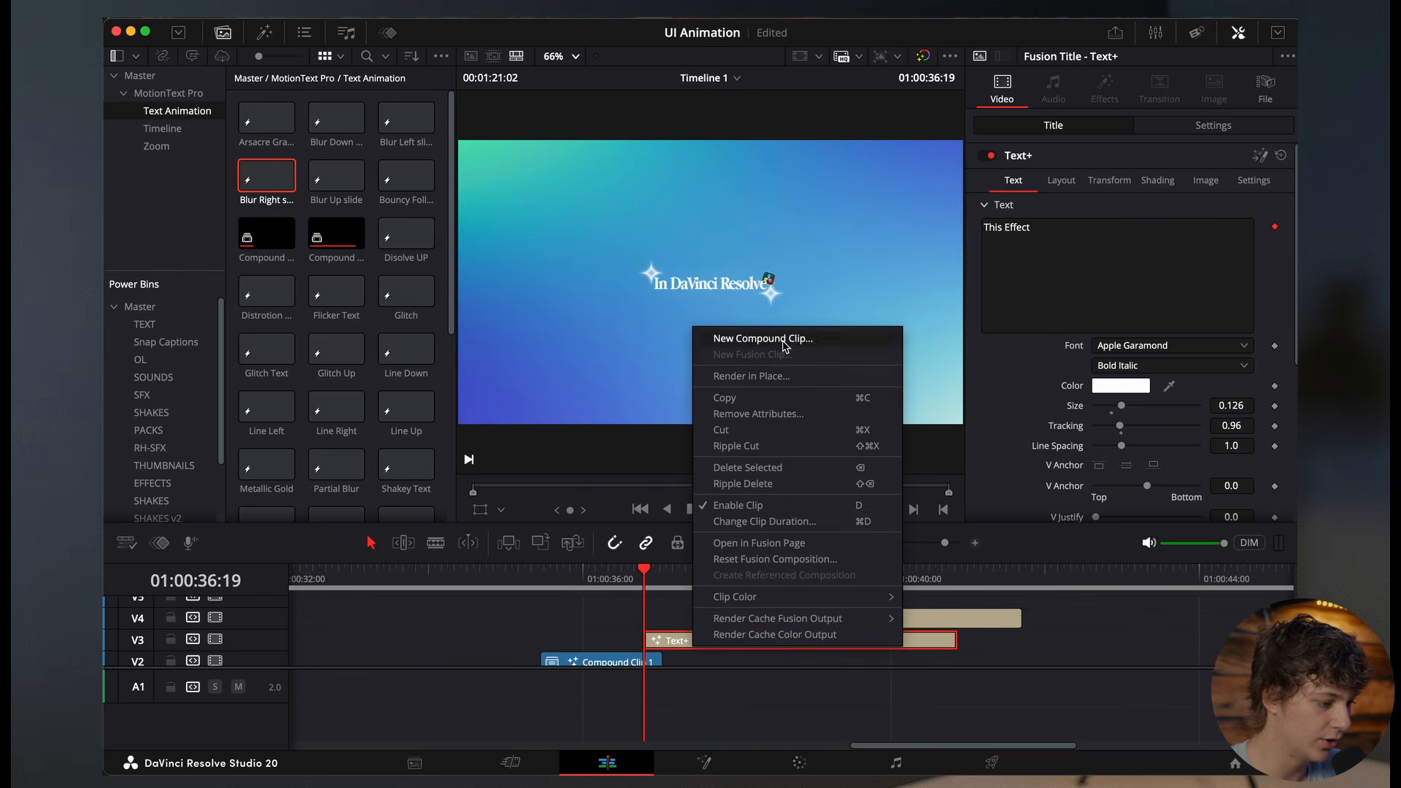
pyautogui.click(783, 340)
pyautogui.click(792, 435)
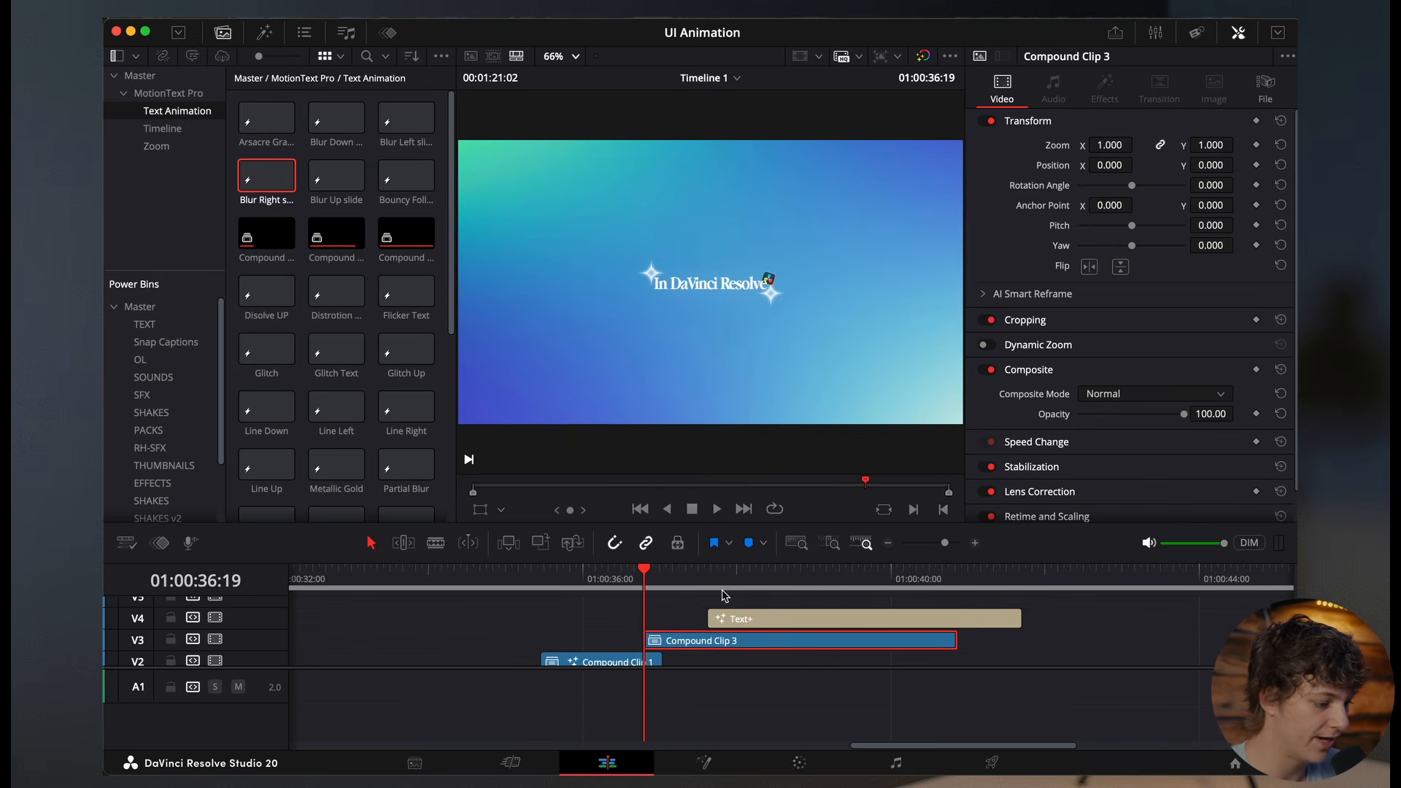
pyautogui.press('space')
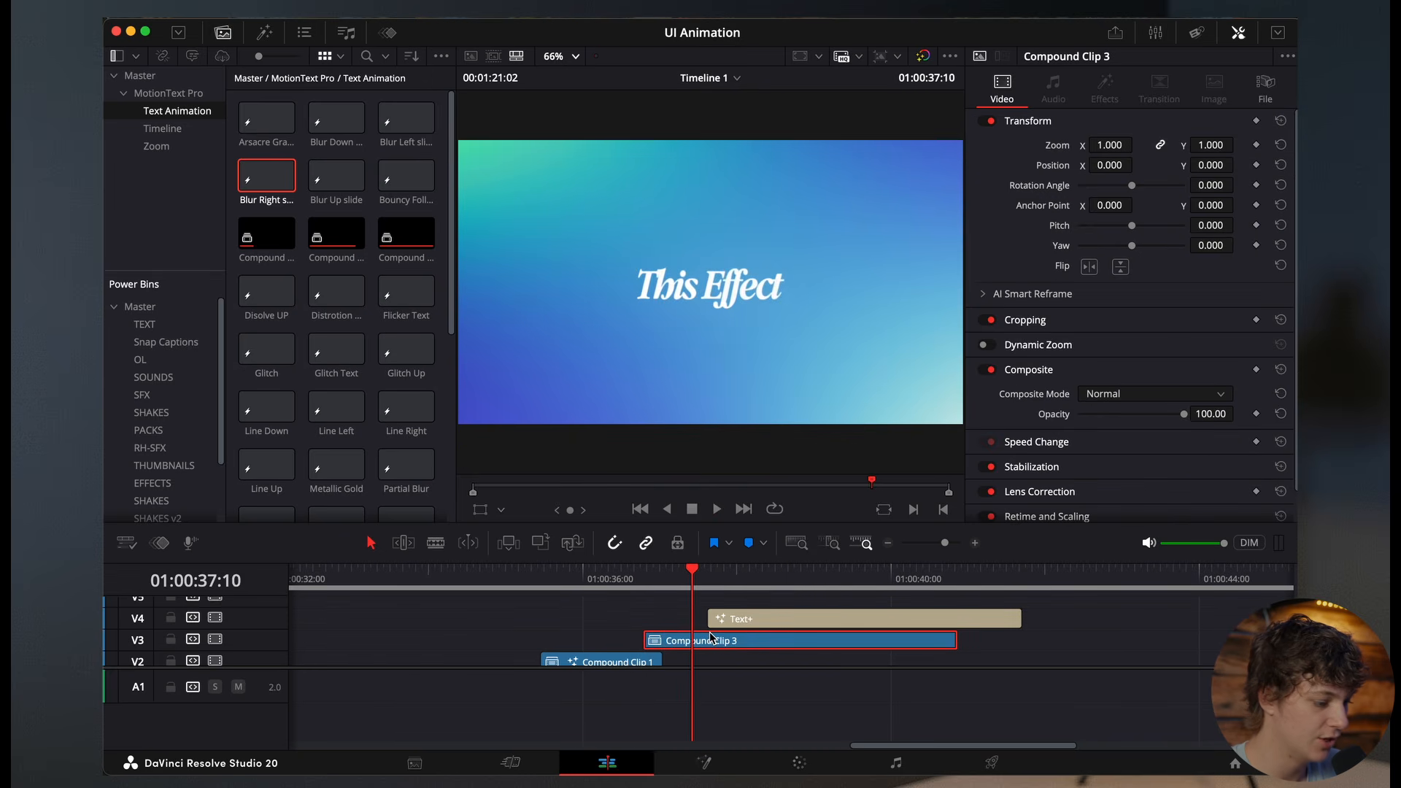
# Step: Add a Transform node to the "This Effect" clip in Fusion and keyframe its size from 1.0 at frame 18 to about 0.4 at frame 28
pyautogui.click(705, 762)
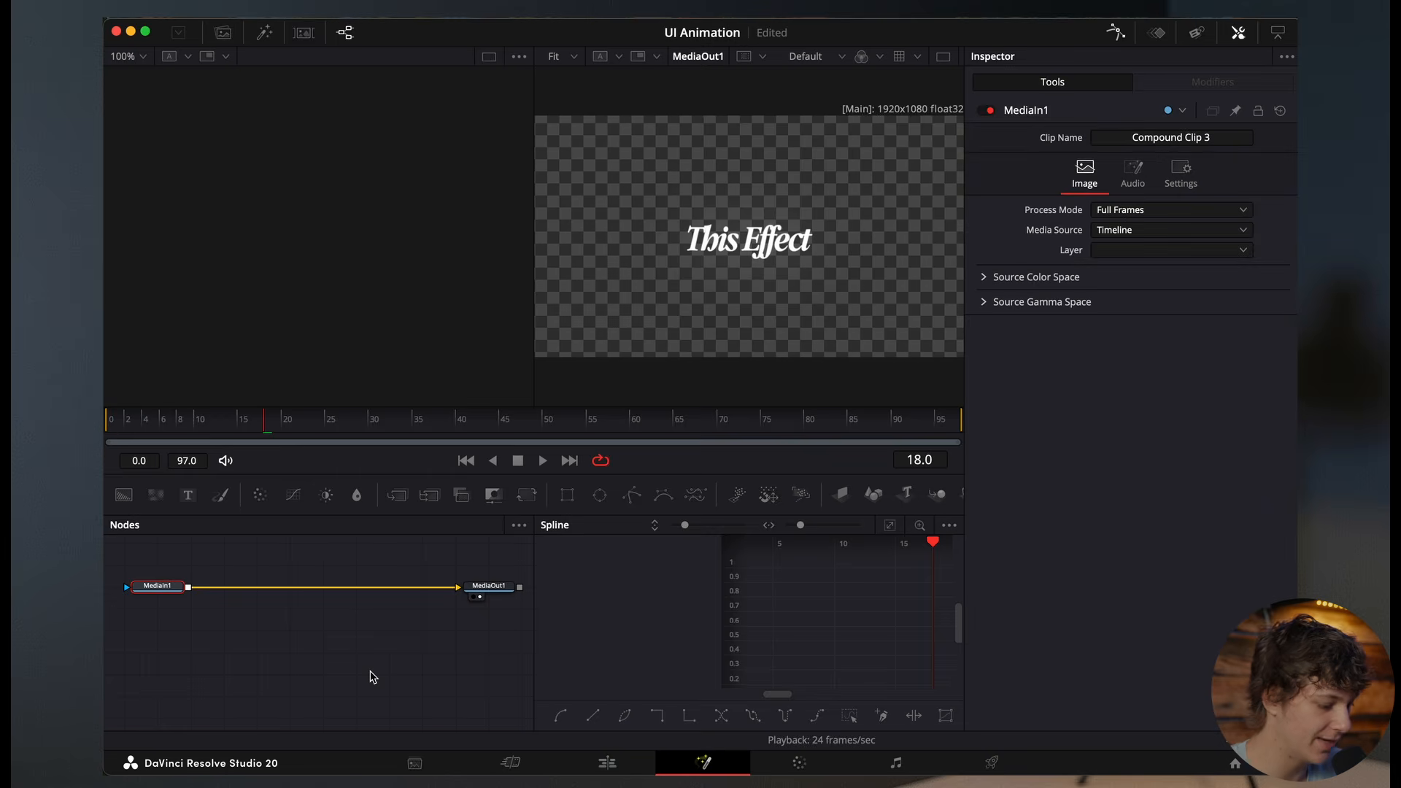
pyautogui.hotkey('shift', 'space')
pyautogui.write('trans')
pyautogui.press('Return')
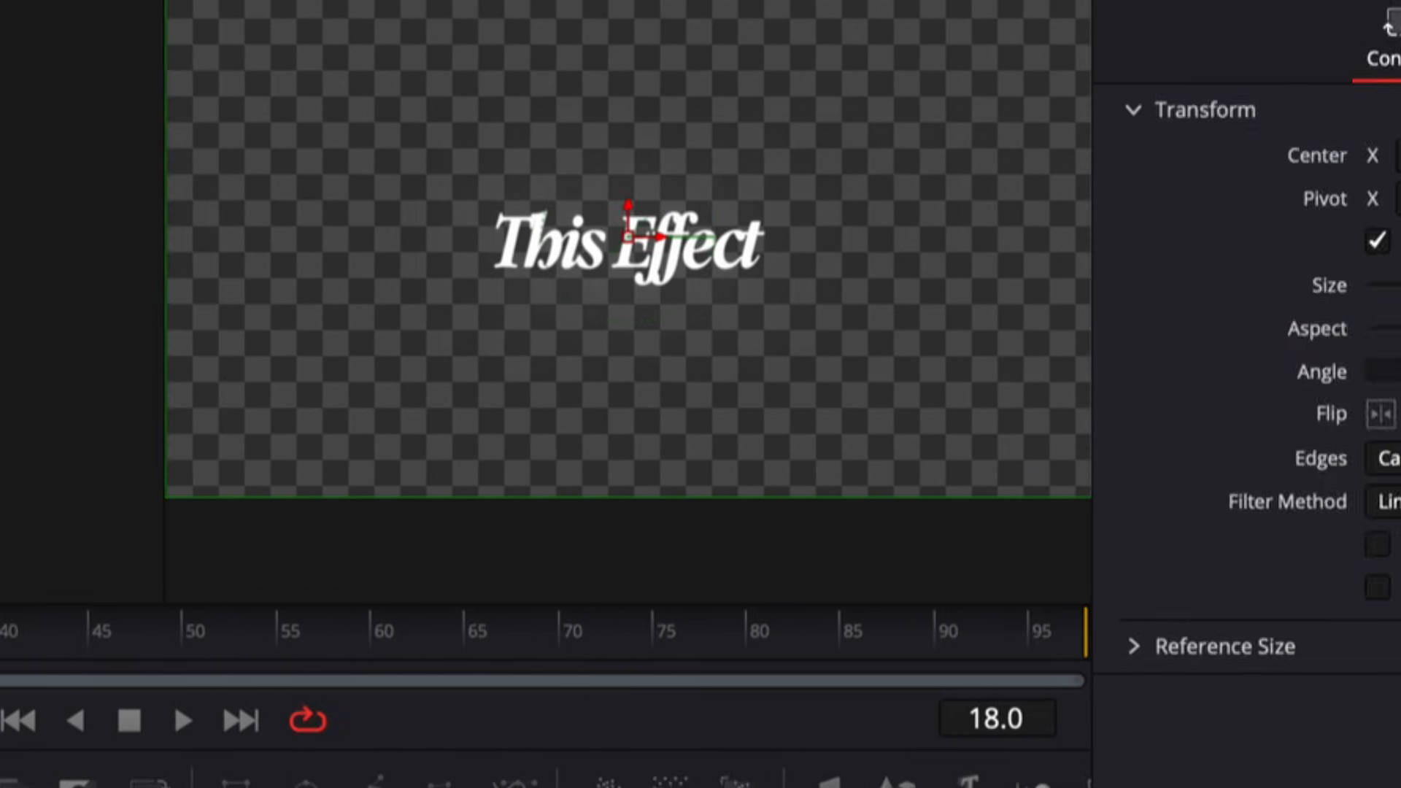
pyautogui.click(1084, 285)
pyautogui.press('Right')
pyautogui.press('Right')
pyautogui.press('Right')
pyautogui.press('Right')
pyautogui.press('Right')
pyautogui.press('Right')
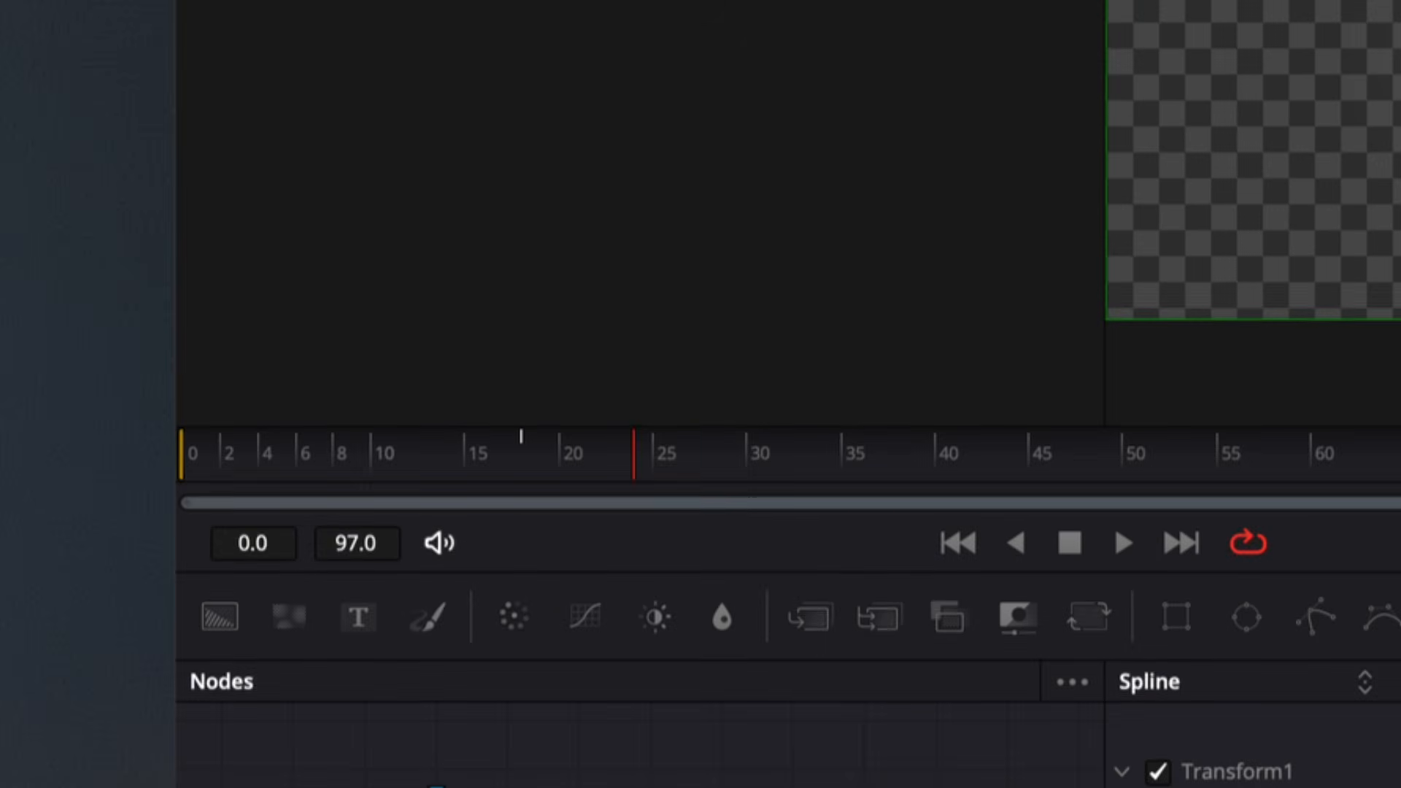
pyautogui.moveTo(875, 394); pyautogui.dragTo(806, 394)
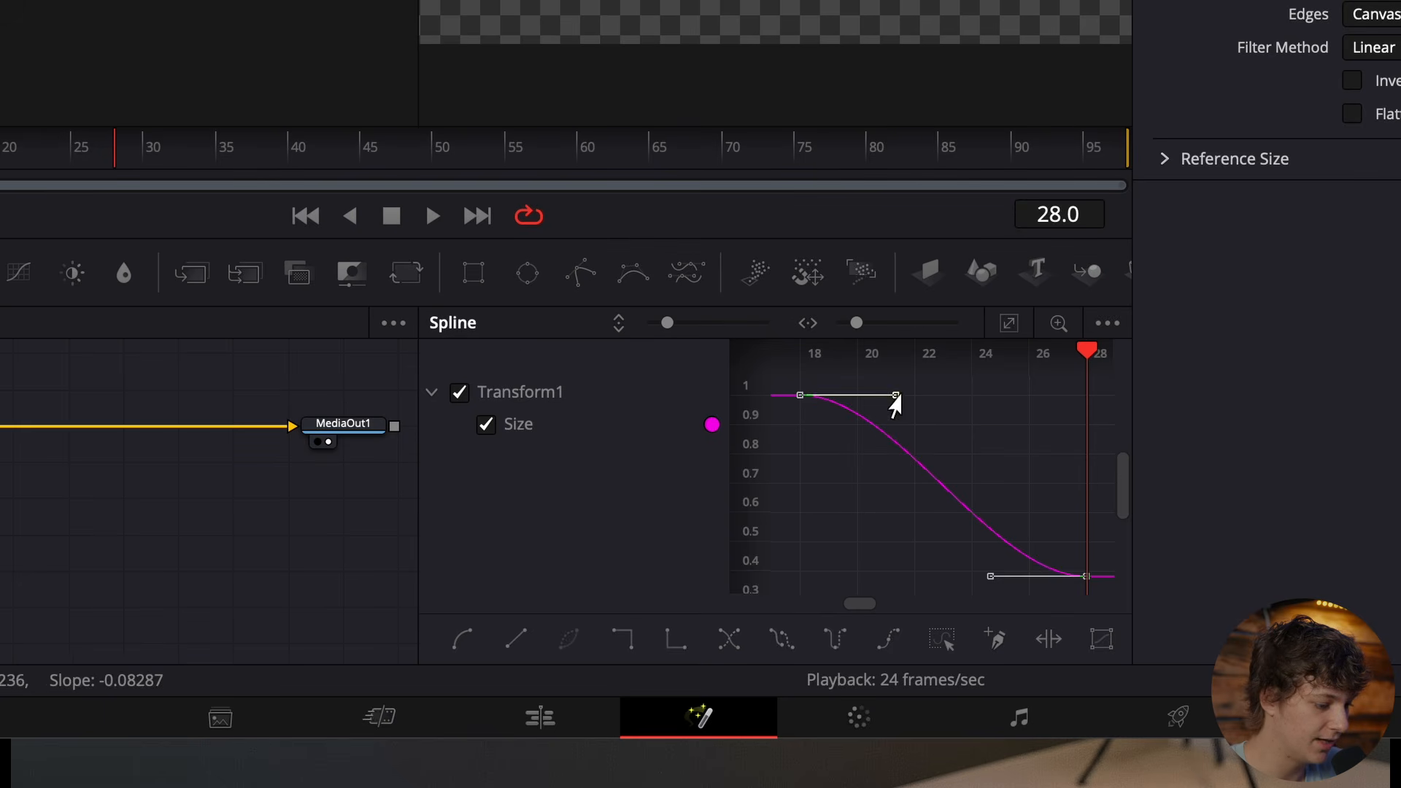
# Step: Smooth the size curve of the "This Effect" clip by lengthening its keyframe handles horizontally
pyautogui.click(1106, 404)
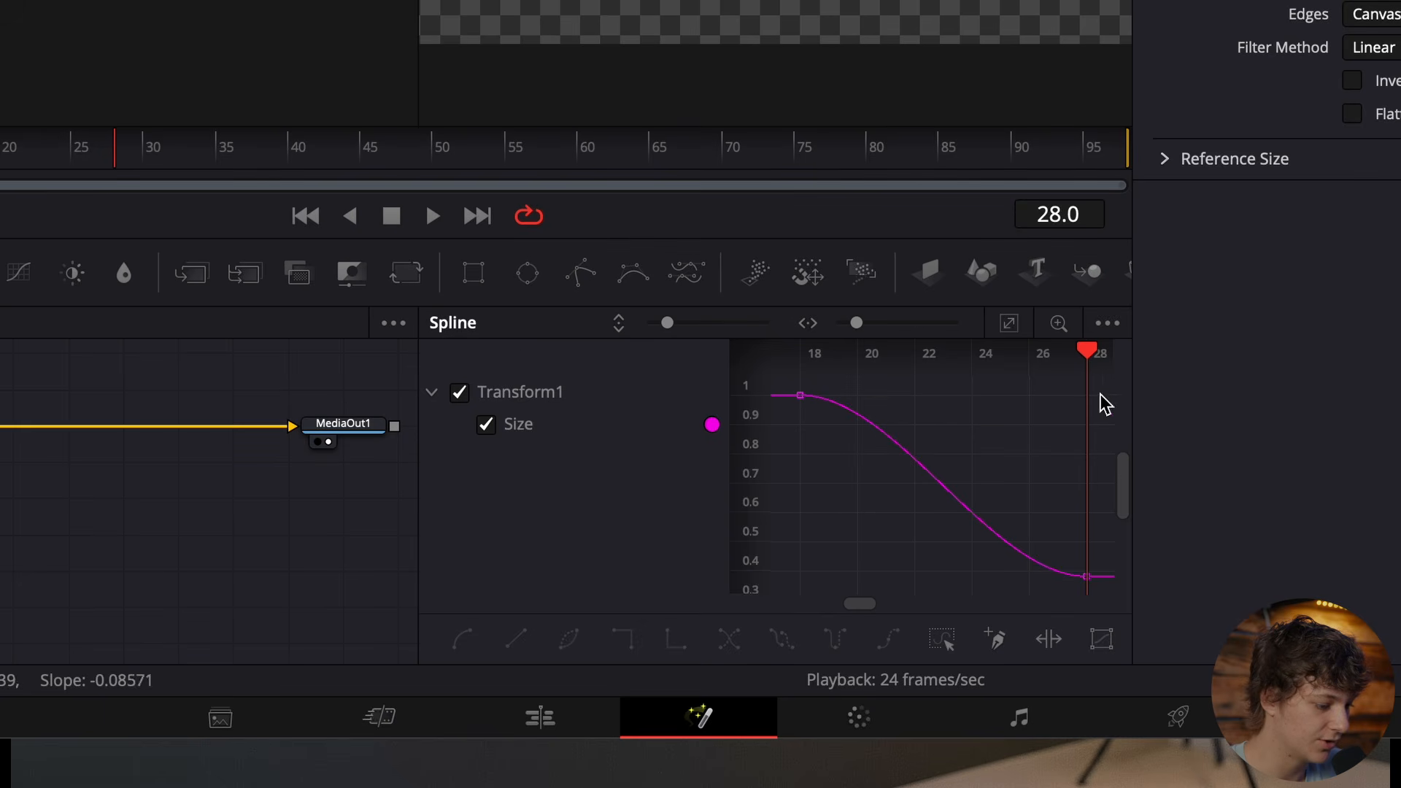
pyautogui.click(801, 395)
pyautogui.moveTo(817, 395); pyautogui.dragTo(1049, 395)
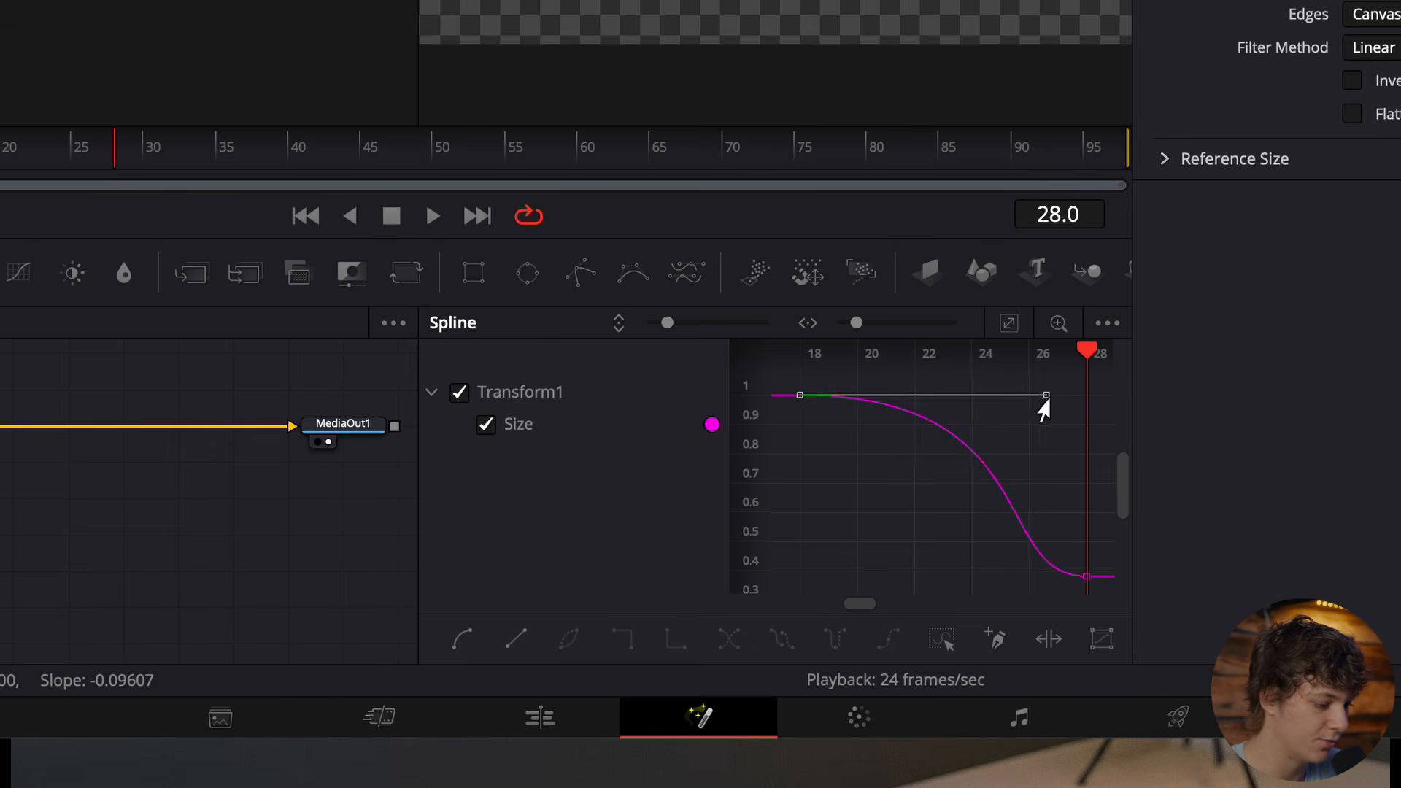
pyautogui.click(1085, 577)
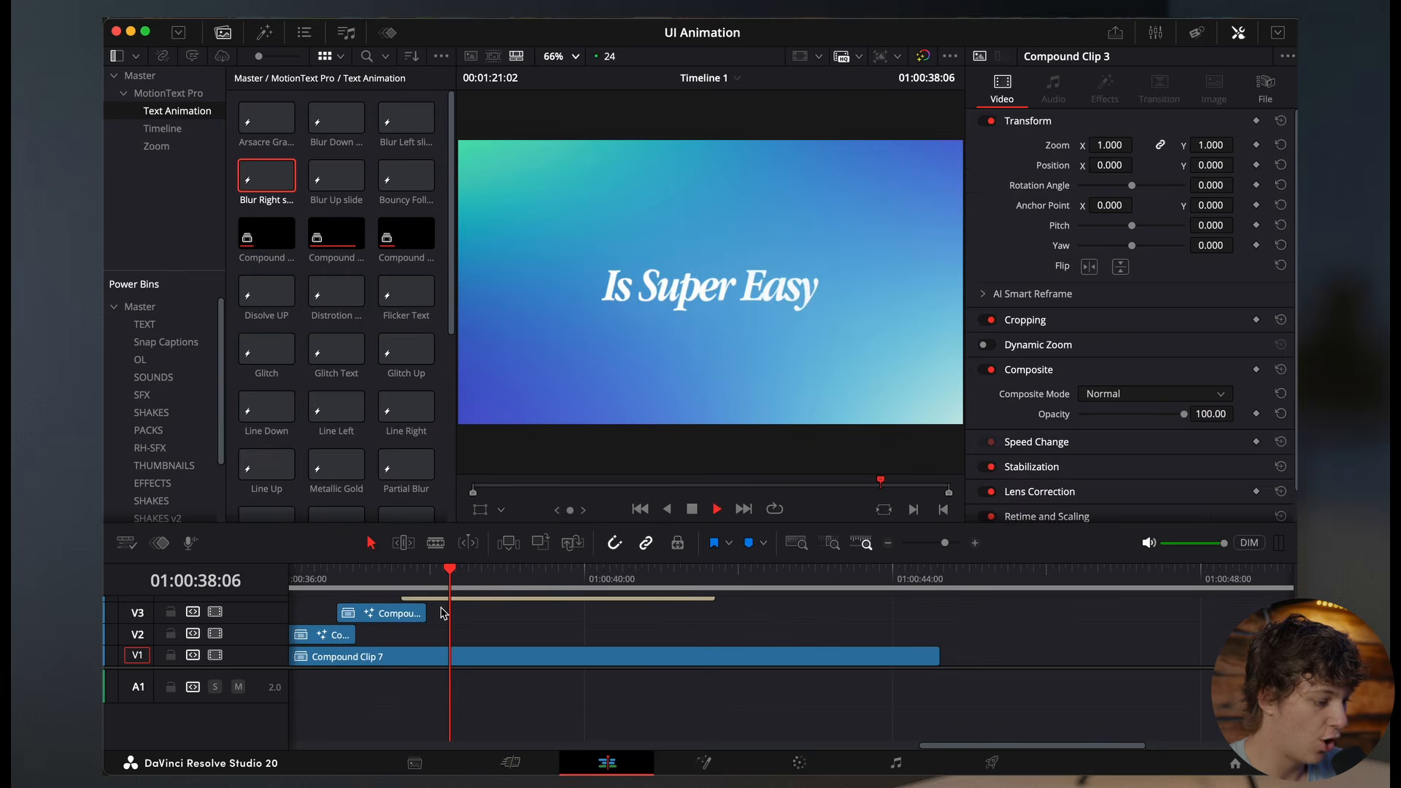
# Step: Place a Four Color Gradient generator on V2 at 01:00:38:06, beneath the "Is Super Easy" title
pyautogui.press('space')
pyautogui.click(264, 32)
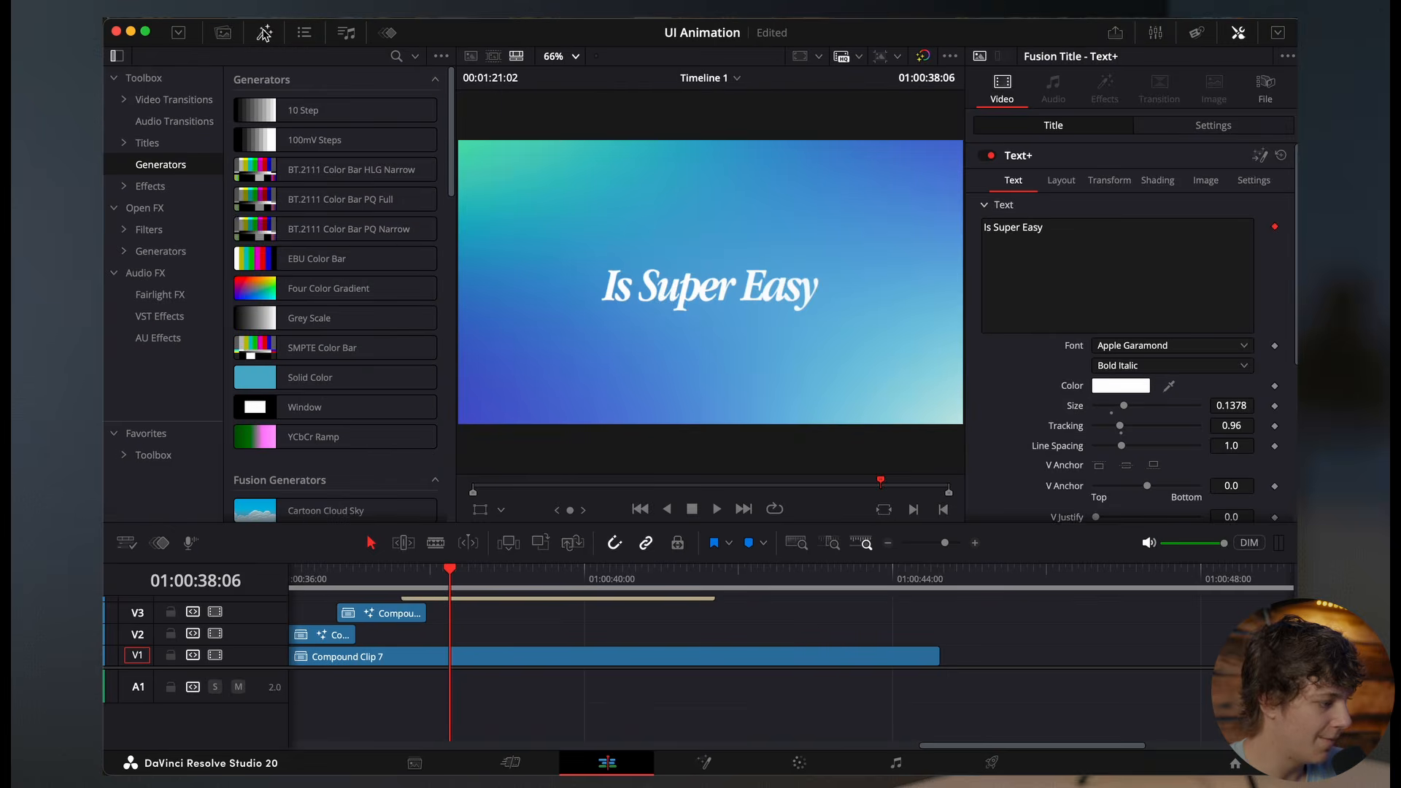
pyautogui.moveTo(306, 288); pyautogui.dragTo(484, 635)
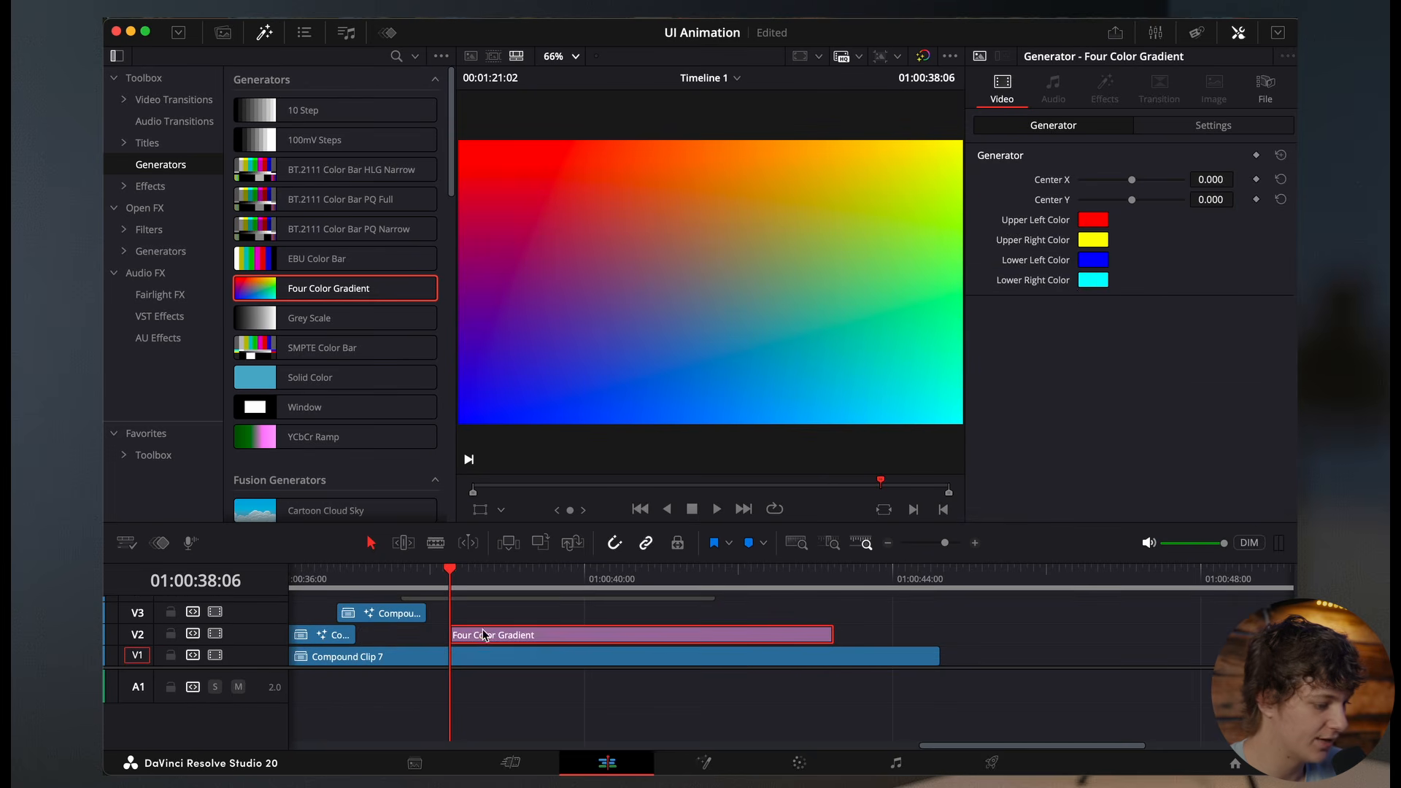
# Step: Recolor the four-color gradient with bright purple at the lower right and dark purples in the other three corners
pyautogui.click(1093, 281)
pyautogui.click(472, 627)
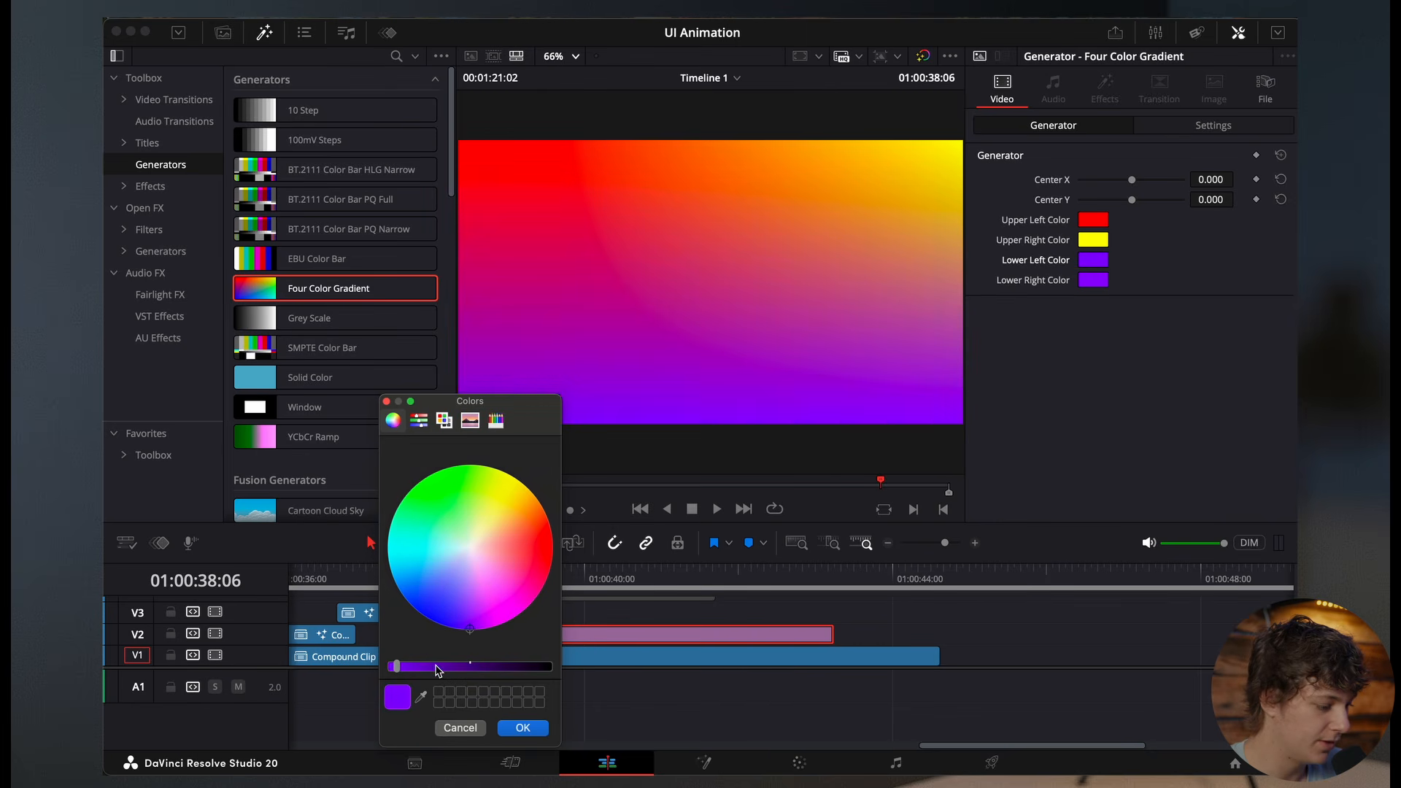
pyautogui.moveTo(464, 666); pyautogui.dragTo(494, 666)
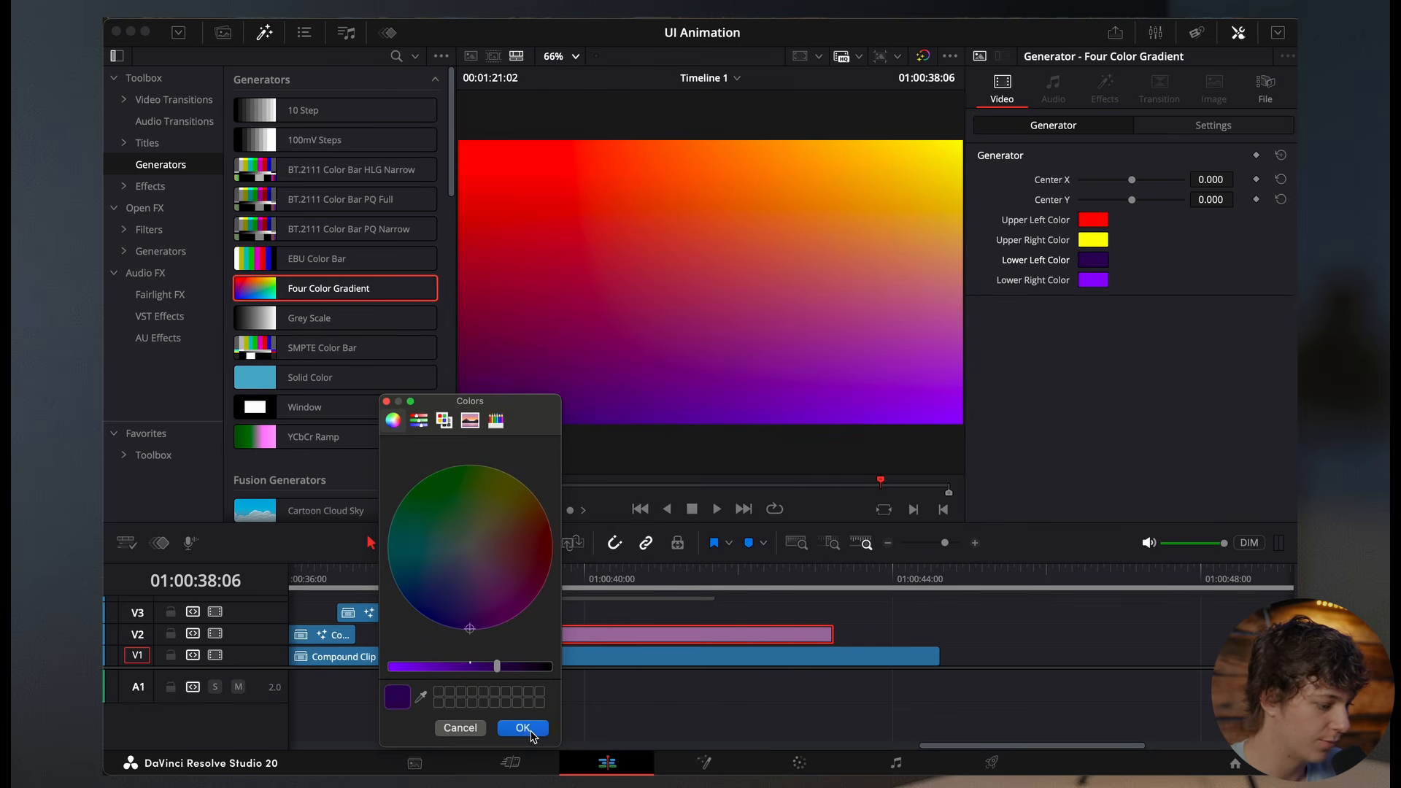
pyautogui.click(531, 732)
pyautogui.click(1097, 240)
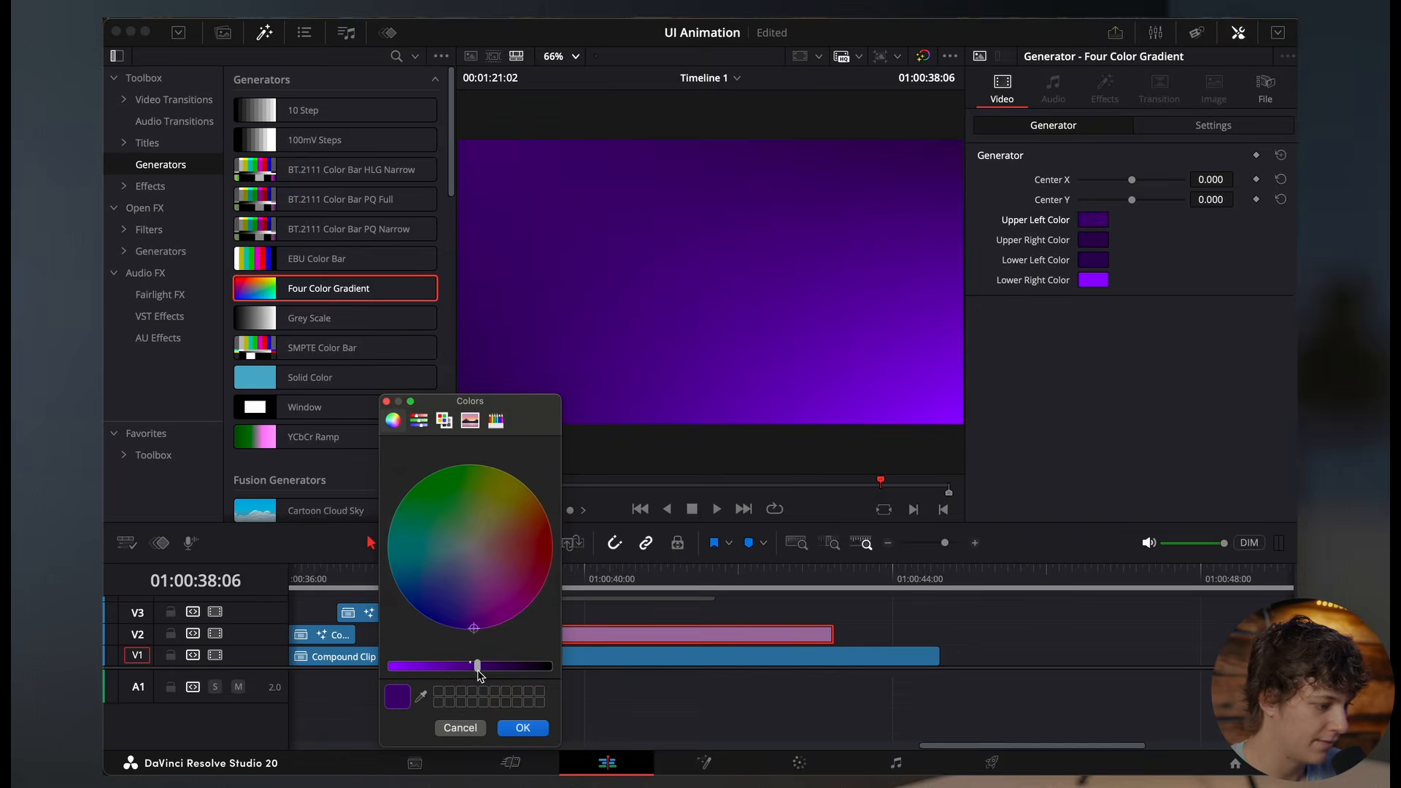
pyautogui.moveTo(479, 670); pyautogui.dragTo(470, 673)
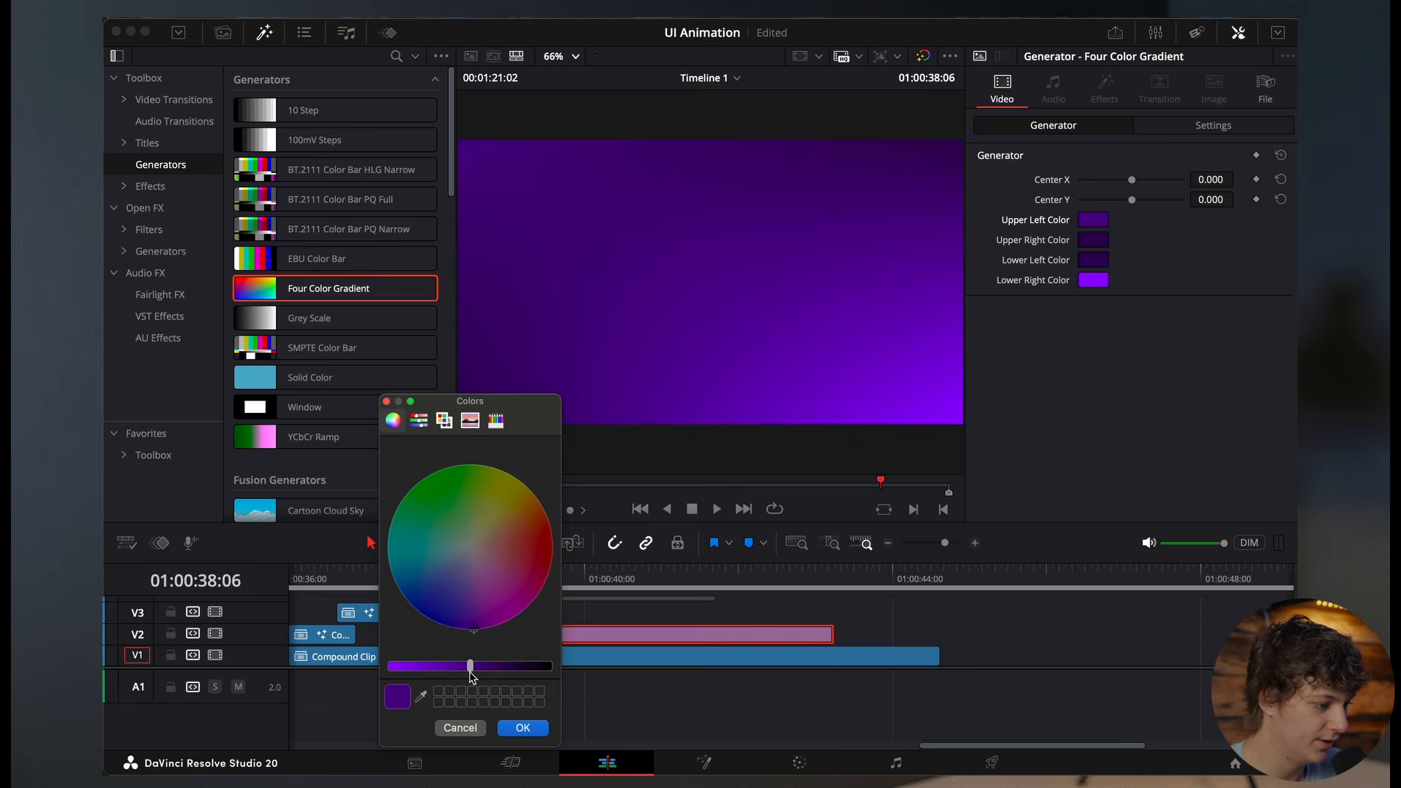
pyautogui.click(523, 728)
# Step: Turn the purple gradient into a new compound clip and apply Film Look Creator to its node on the Color page
pyautogui.rightClick(620, 632)
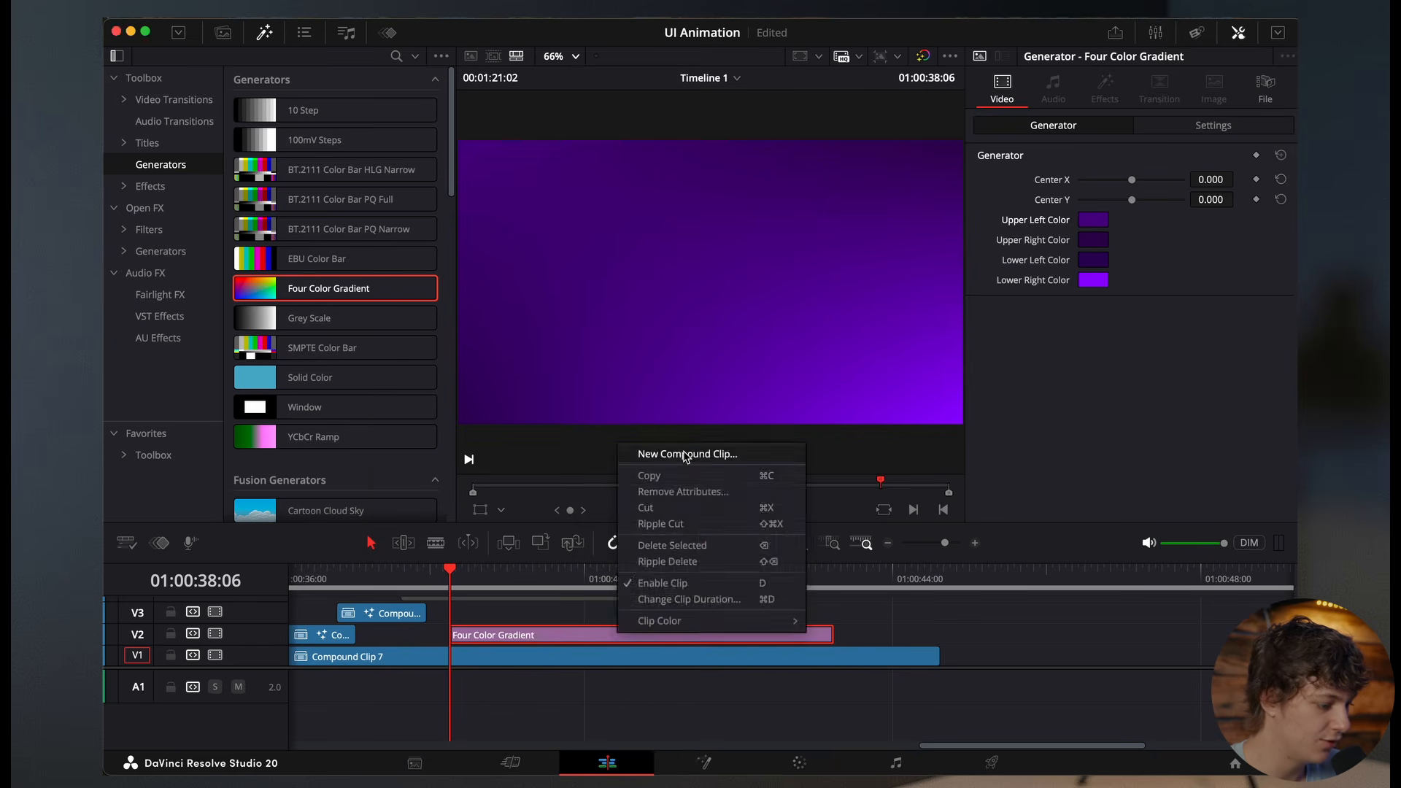
pyautogui.click(679, 455)
pyautogui.click(819, 431)
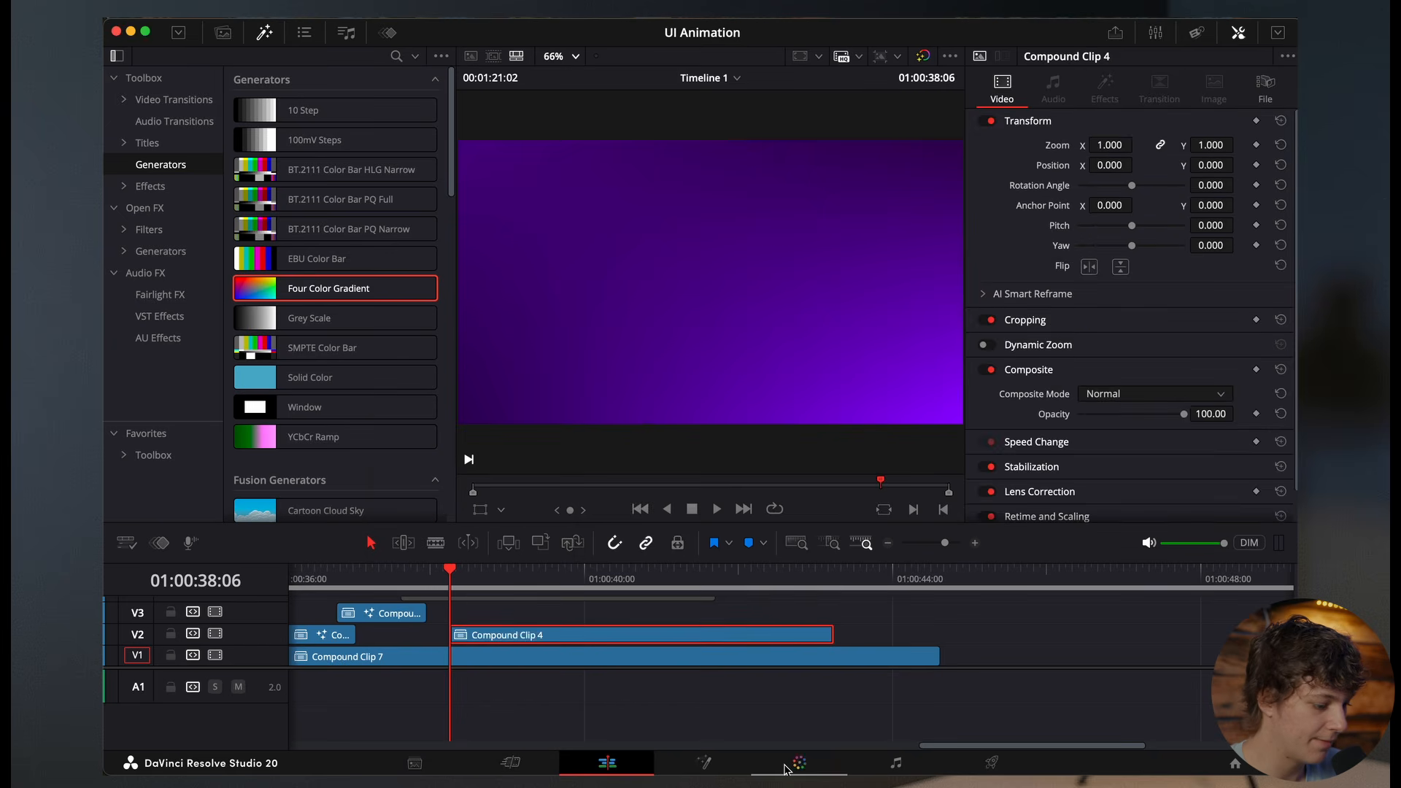
pyautogui.click(785, 767)
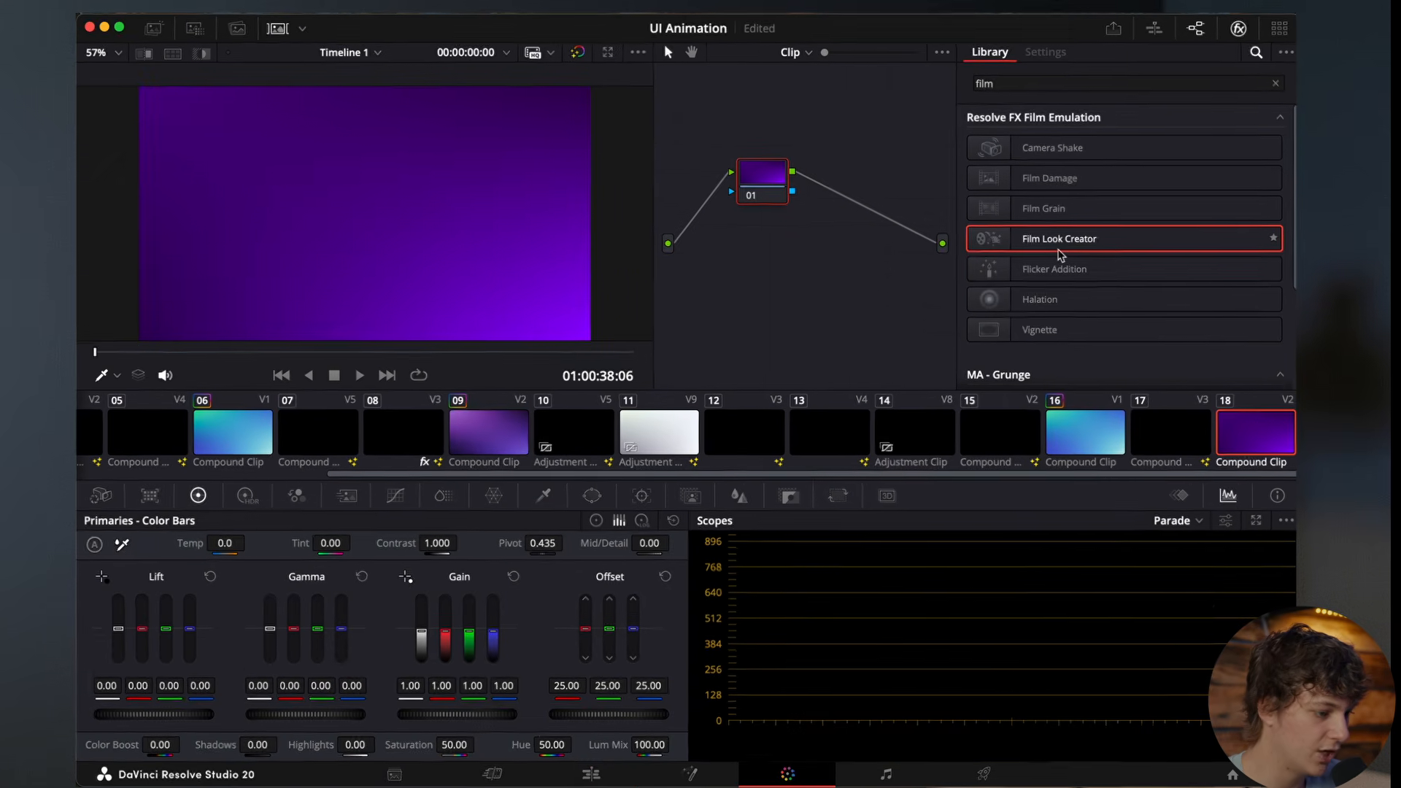
pyautogui.moveTo(1061, 255); pyautogui.dragTo(763, 184)
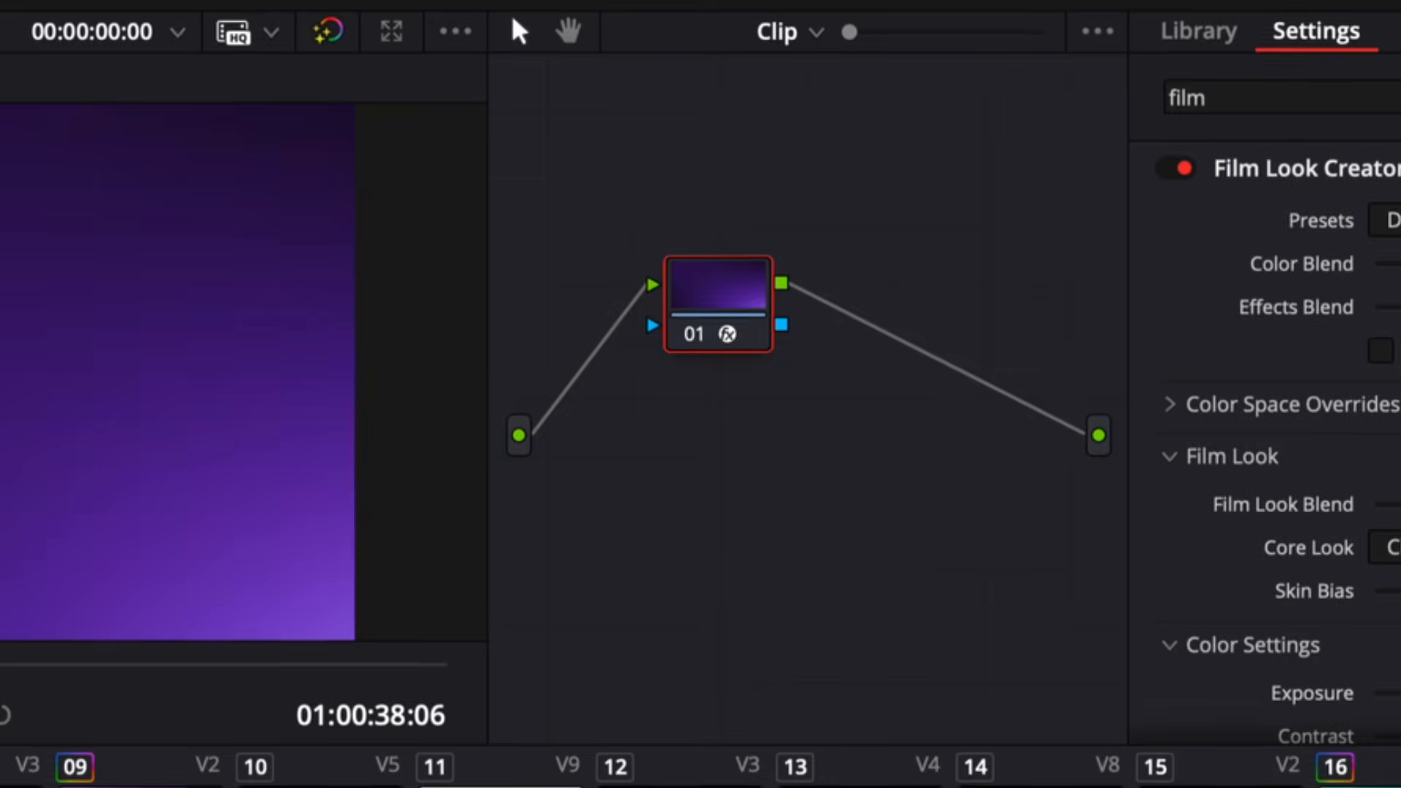
# Step: Play back the change from "This Effect" to "Is Super Easy" on the timeline and park the playhead at the purple gradient's start
pyautogui.click(741, 582)
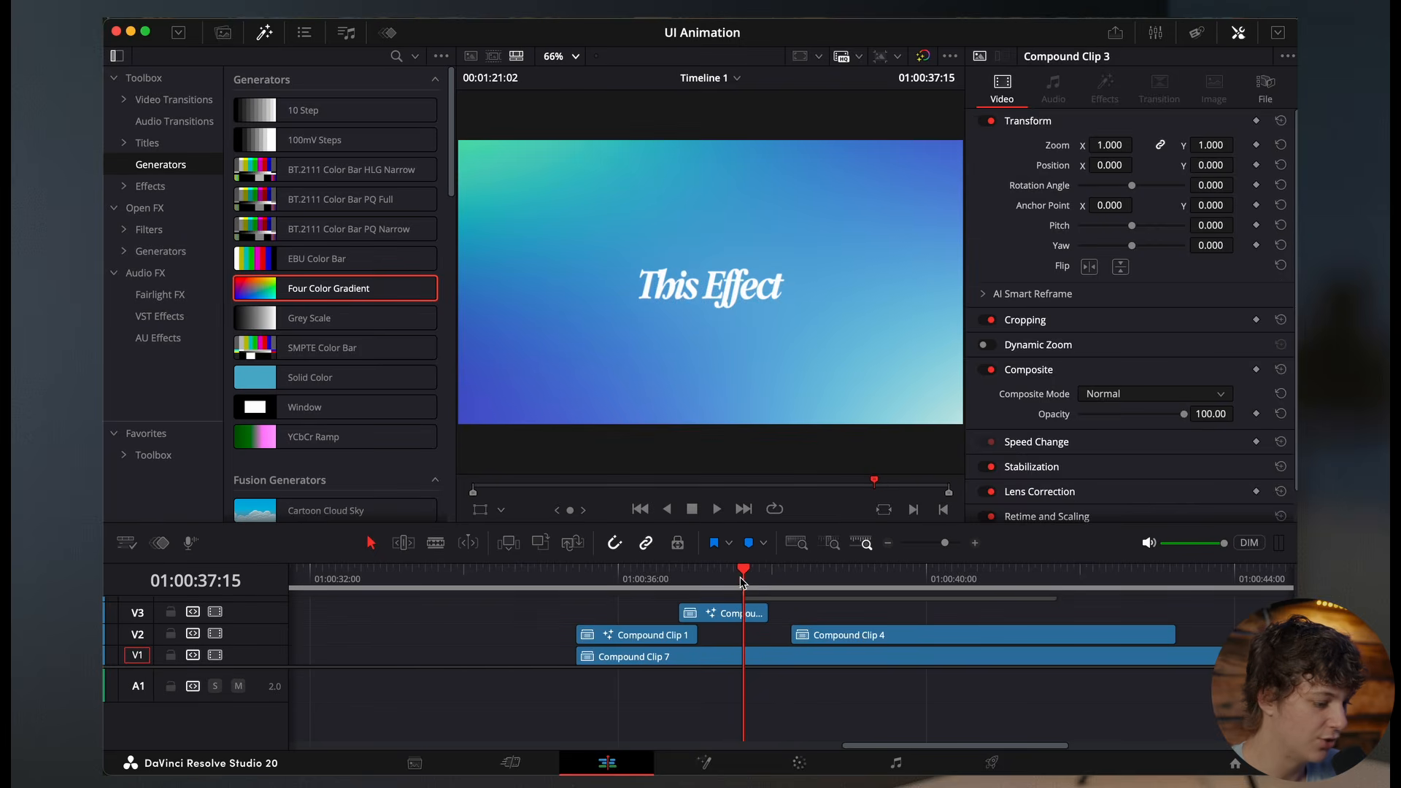
pyautogui.click(777, 611)
pyautogui.press('space')
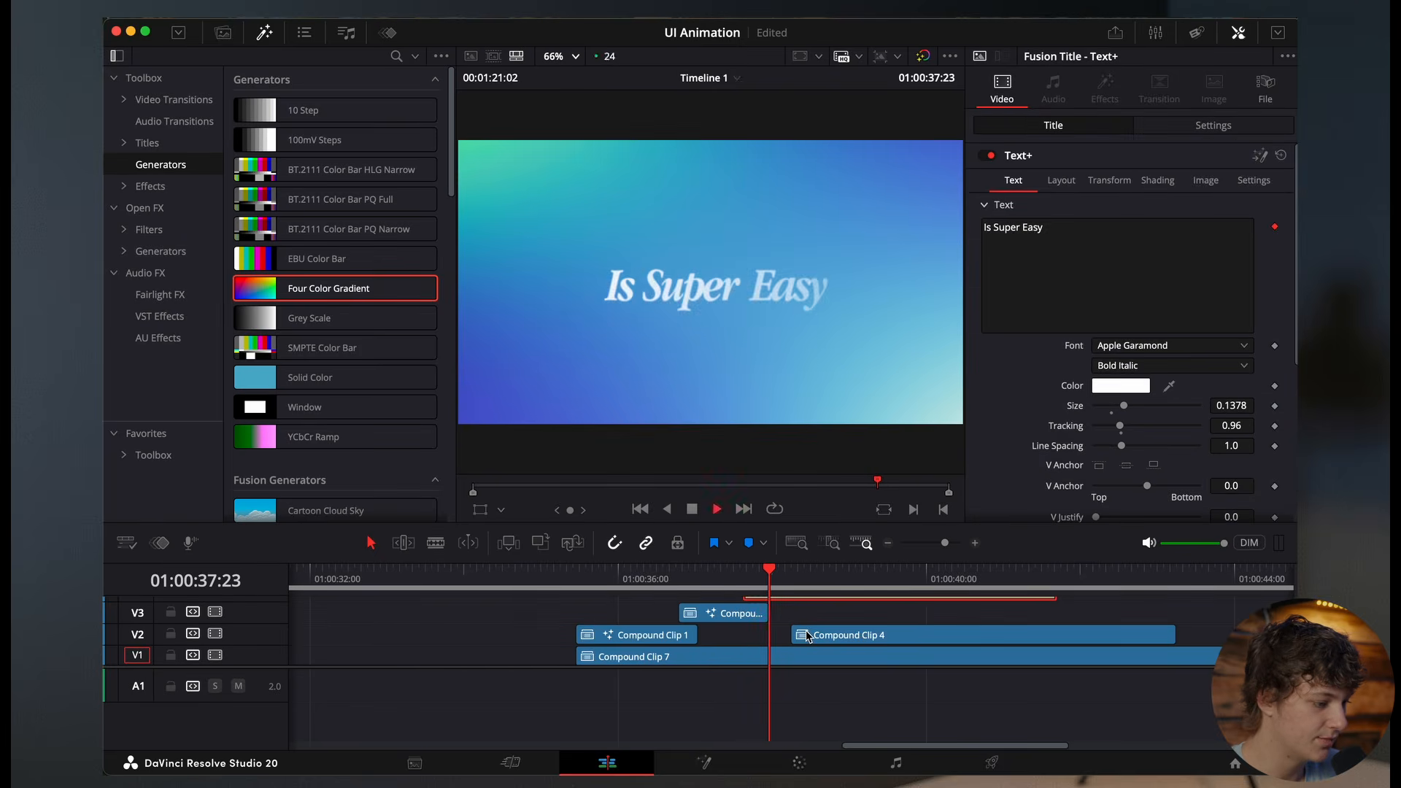
pyautogui.press('space')
pyautogui.press('Left')
pyautogui.press('Left')
pyautogui.press('Left')
pyautogui.press('Left')
pyautogui.press('Left')
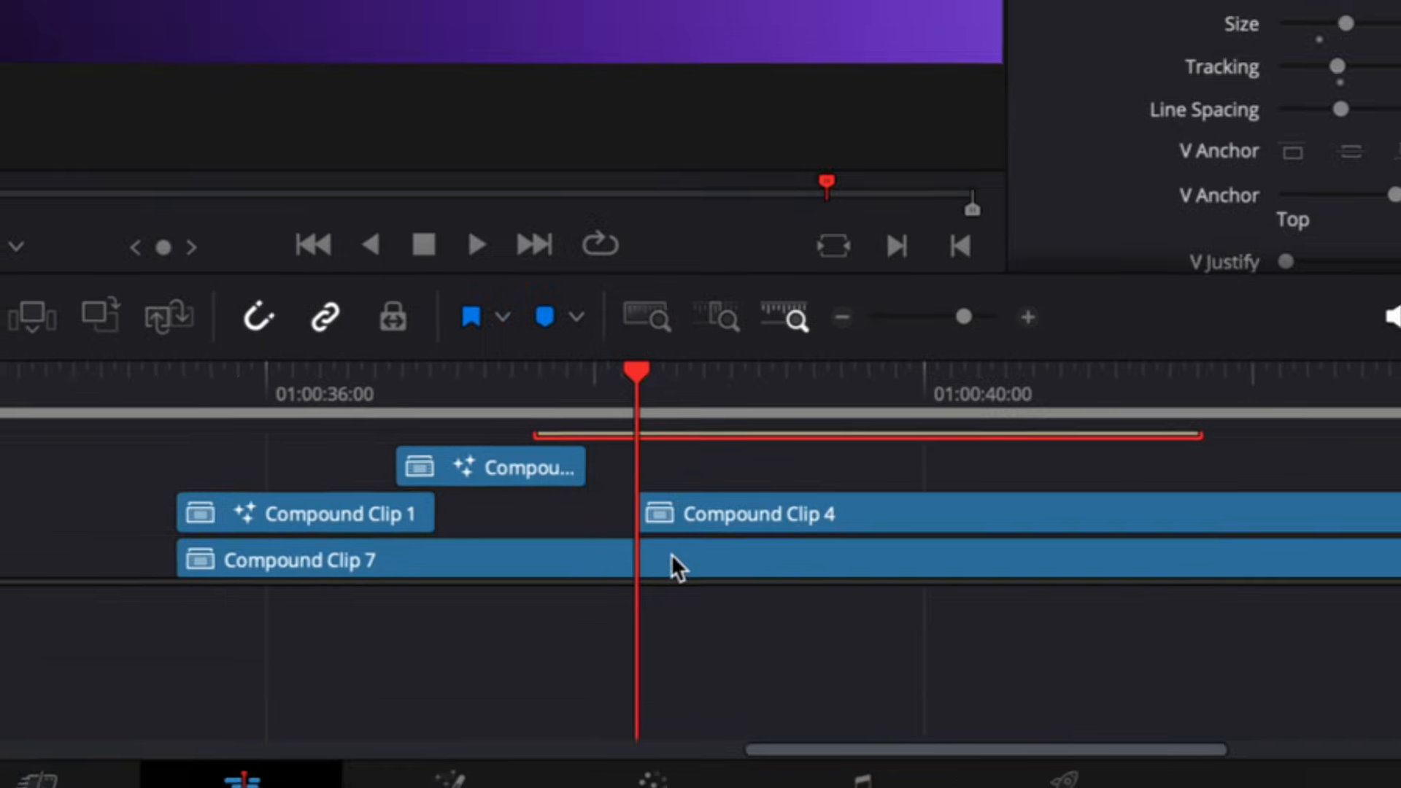
# Step: Split the blue gradient clip on V1 a few frames after the purple gradient starts and delete the remainder
pyautogui.click(808, 654)
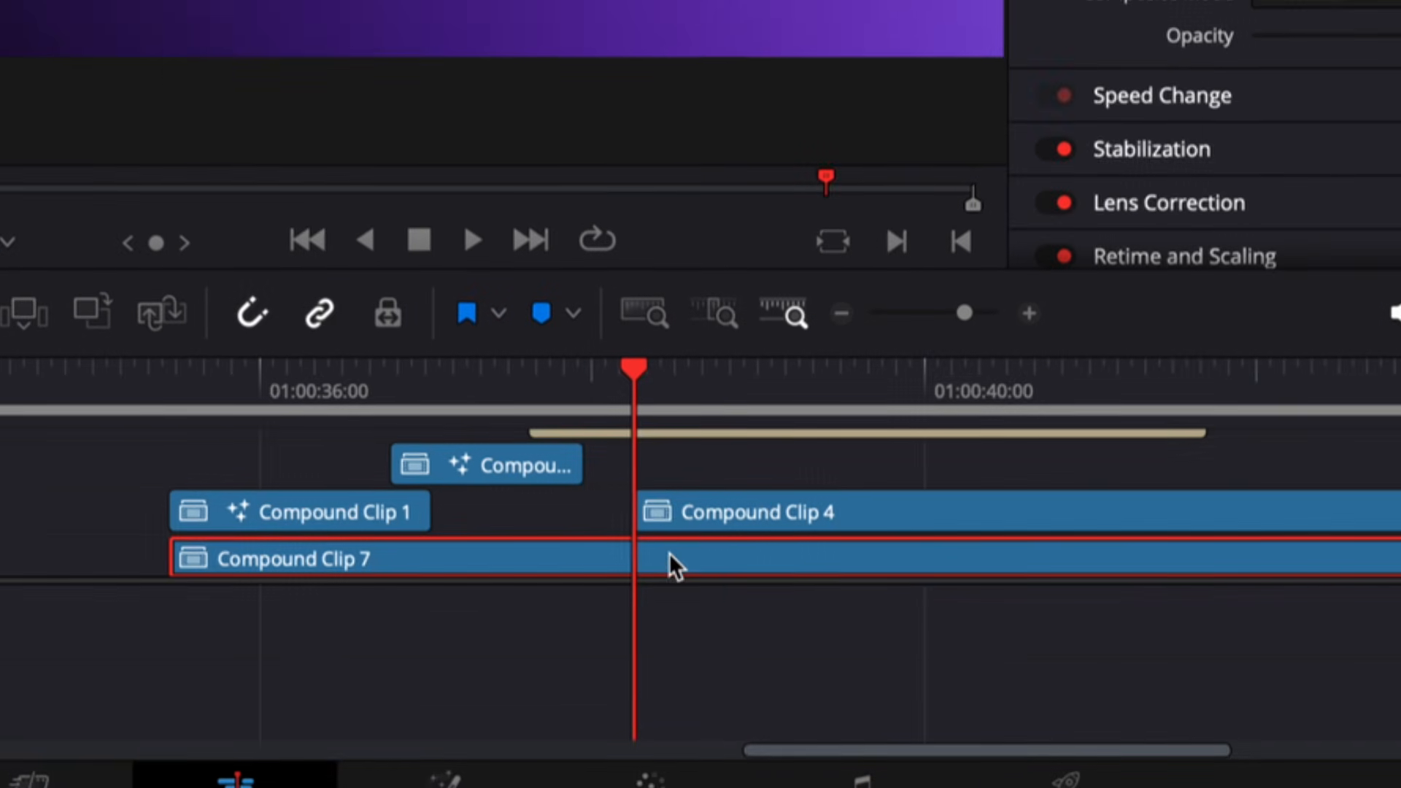
pyautogui.press('Right')
pyautogui.press('Right')
pyautogui.press('Right')
pyautogui.press('Right')
pyautogui.press('Right')
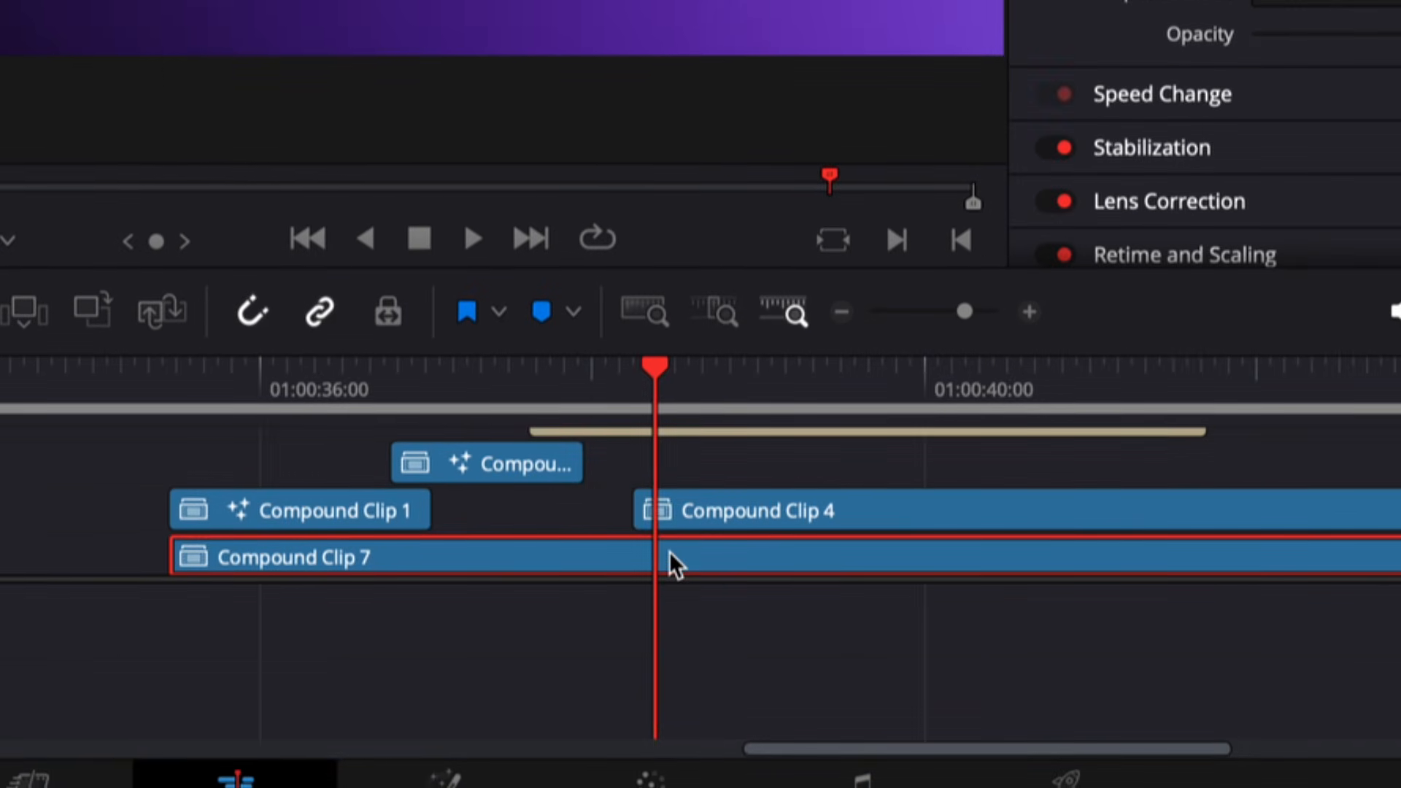
pyautogui.press('Right')
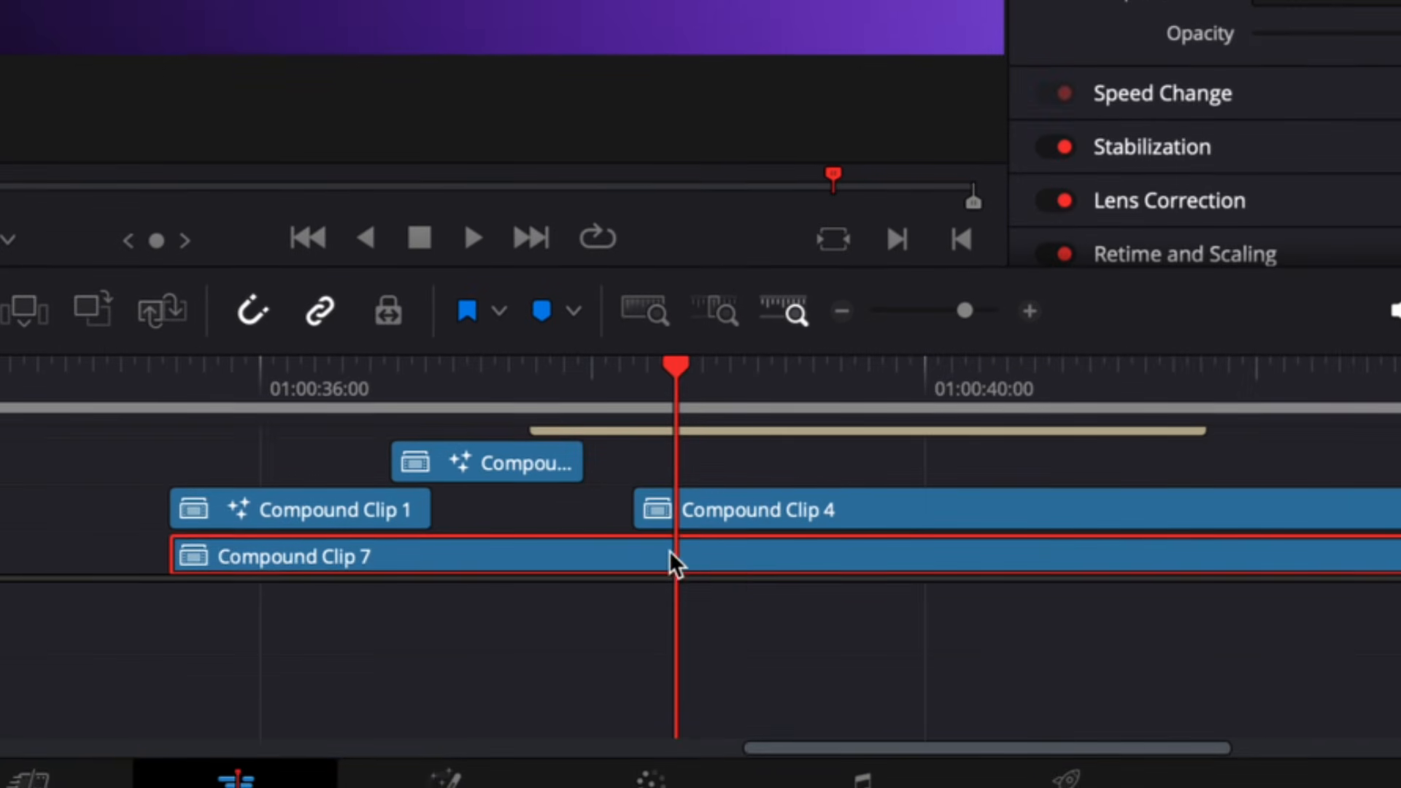
pyautogui.hotkey('ctrl', 'b')
pyautogui.click(744, 554)
pyautogui.press('Delete')
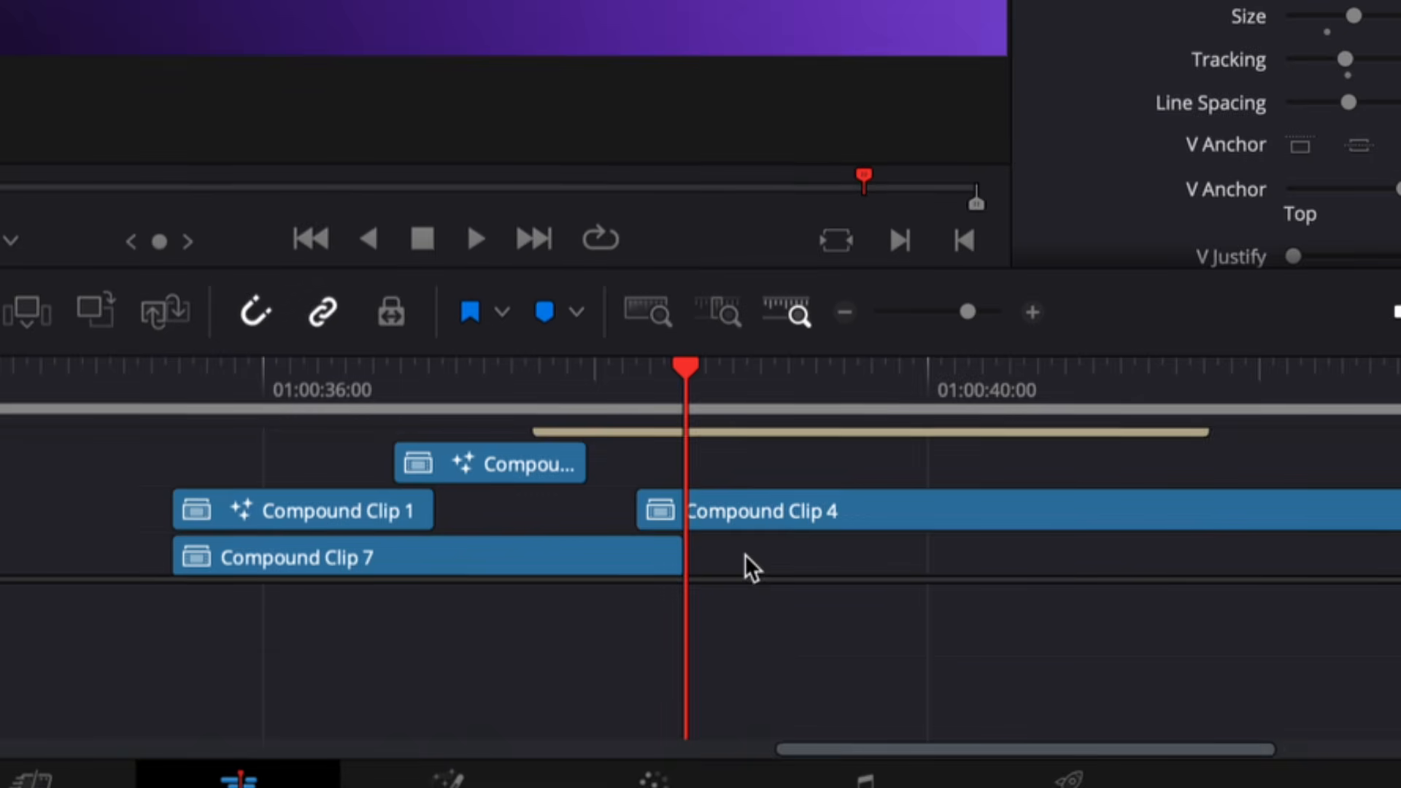
# Step: Blend the blue background into the purple gradient with a short fade where the two clips overlap, and play back the transition
pyautogui.click(1032, 311)
pyautogui.click(1032, 311)
pyautogui.scroll(5, 638, 551)
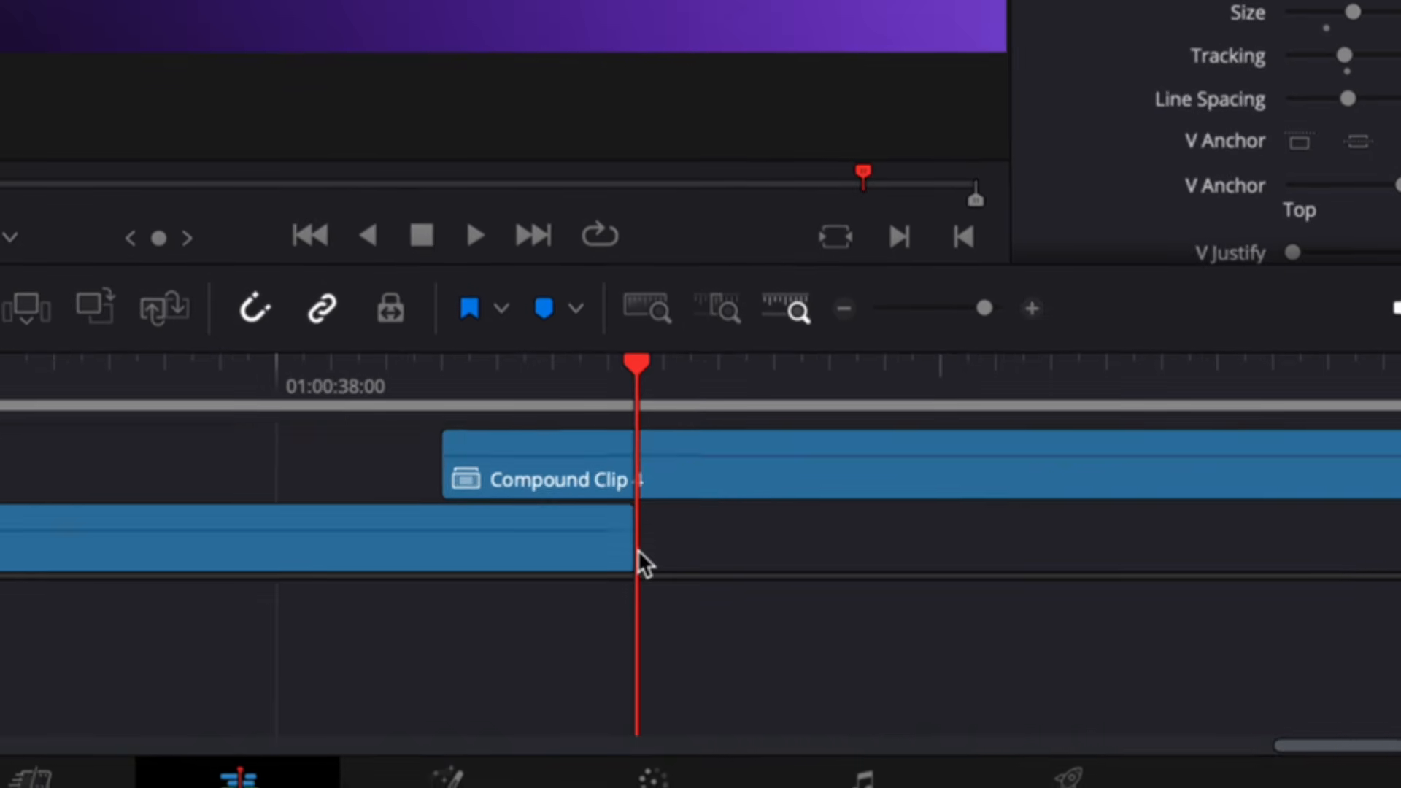
pyautogui.scroll(2, 635, 526)
pyautogui.moveTo(626, 516)
pyautogui.mouseDown()
pyautogui.moveTo(440, 518)
pyautogui.moveTo(446, 533)
pyautogui.moveTo(571, 504)
pyautogui.moveTo(619, 525)
pyautogui.mouseUp()
pyautogui.scroll(2, 452, 533)
pyautogui.scroll(-3, 619, 526)
pyautogui.click(366, 387)
pyautogui.press('space')
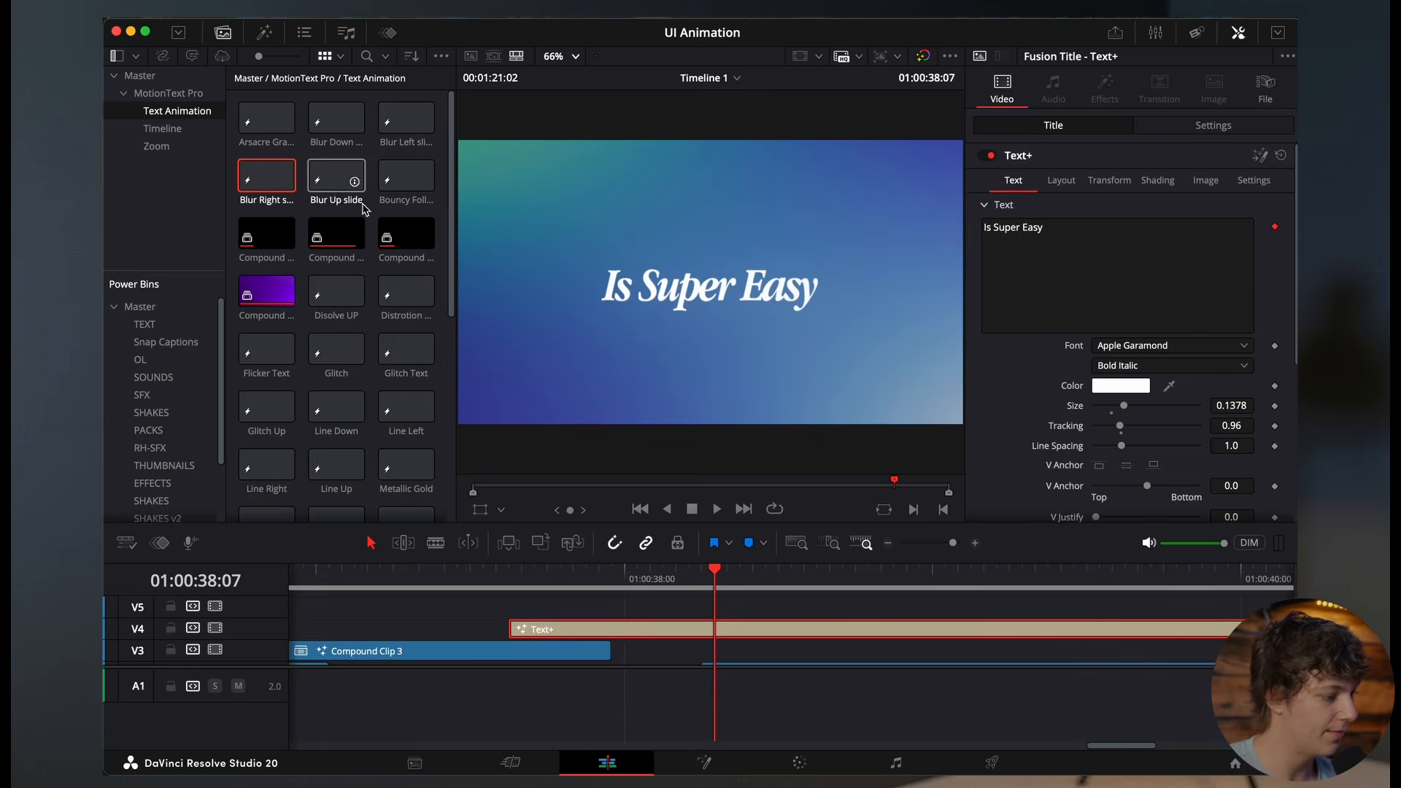
# Step: Place the Bouncy text animation preset on the timeline for "And I'll Show You How" and add an Adjustment Clip above it on V6
pyautogui.moveTo(406, 179); pyautogui.dragTo(725, 619)
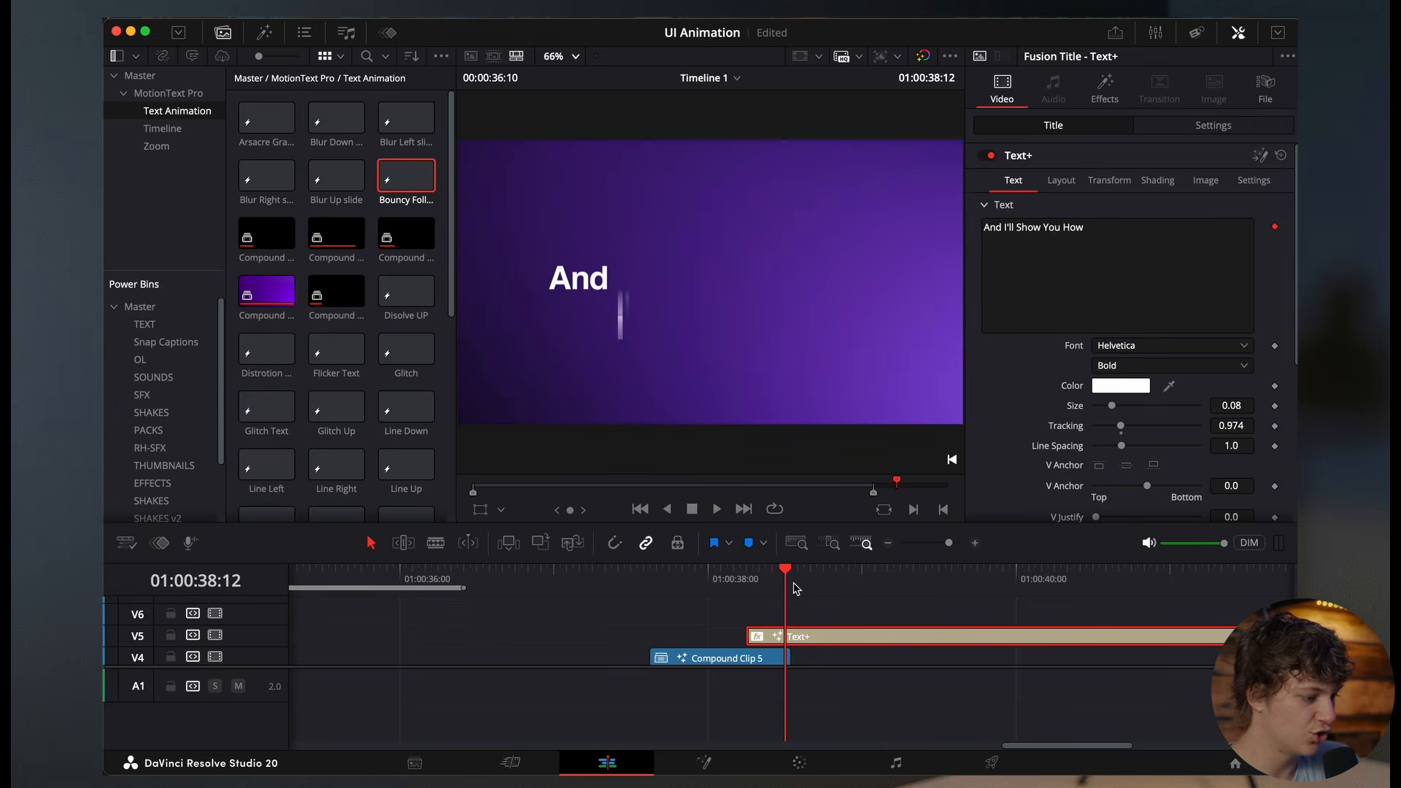
pyautogui.click(265, 35)
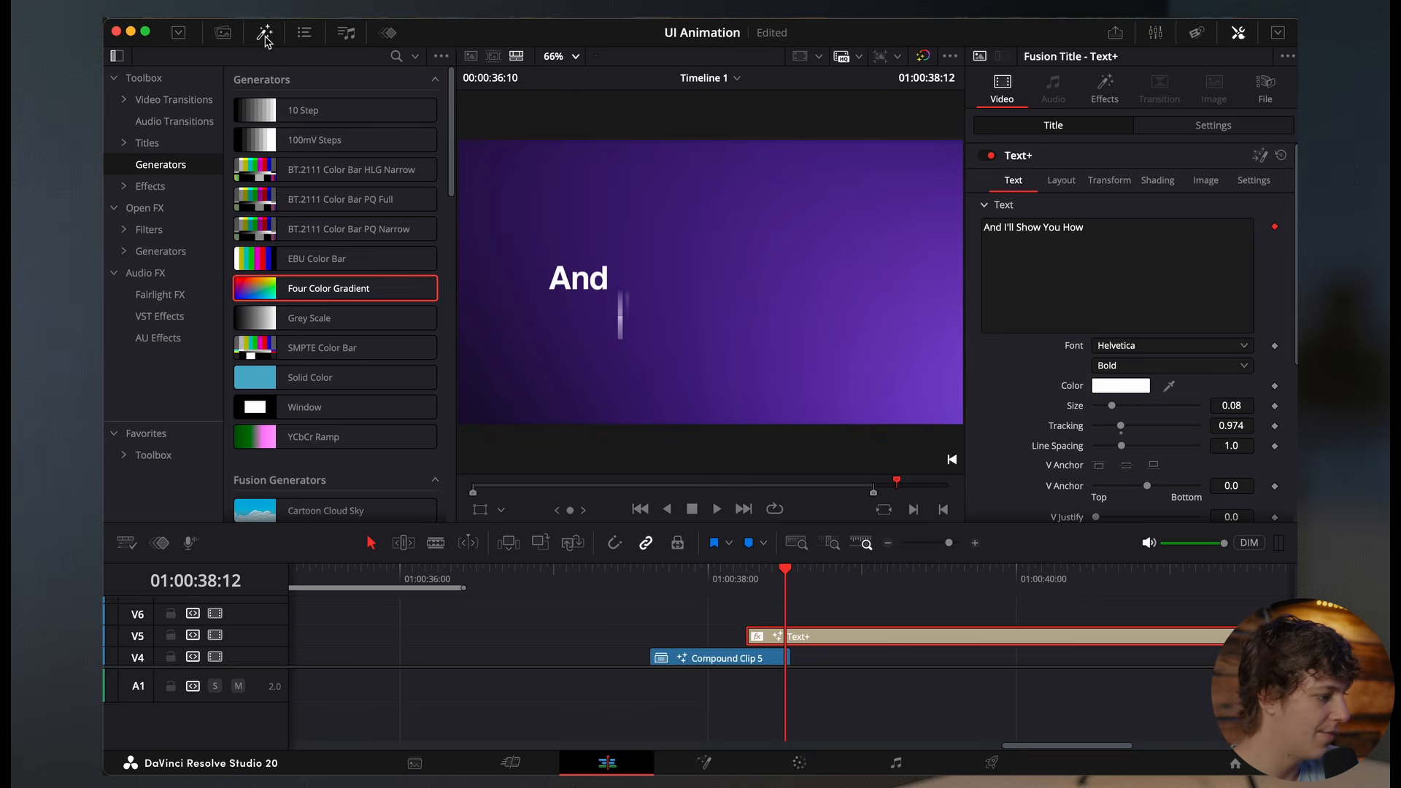
pyautogui.click(151, 186)
pyautogui.moveTo(338, 109); pyautogui.dragTo(808, 612)
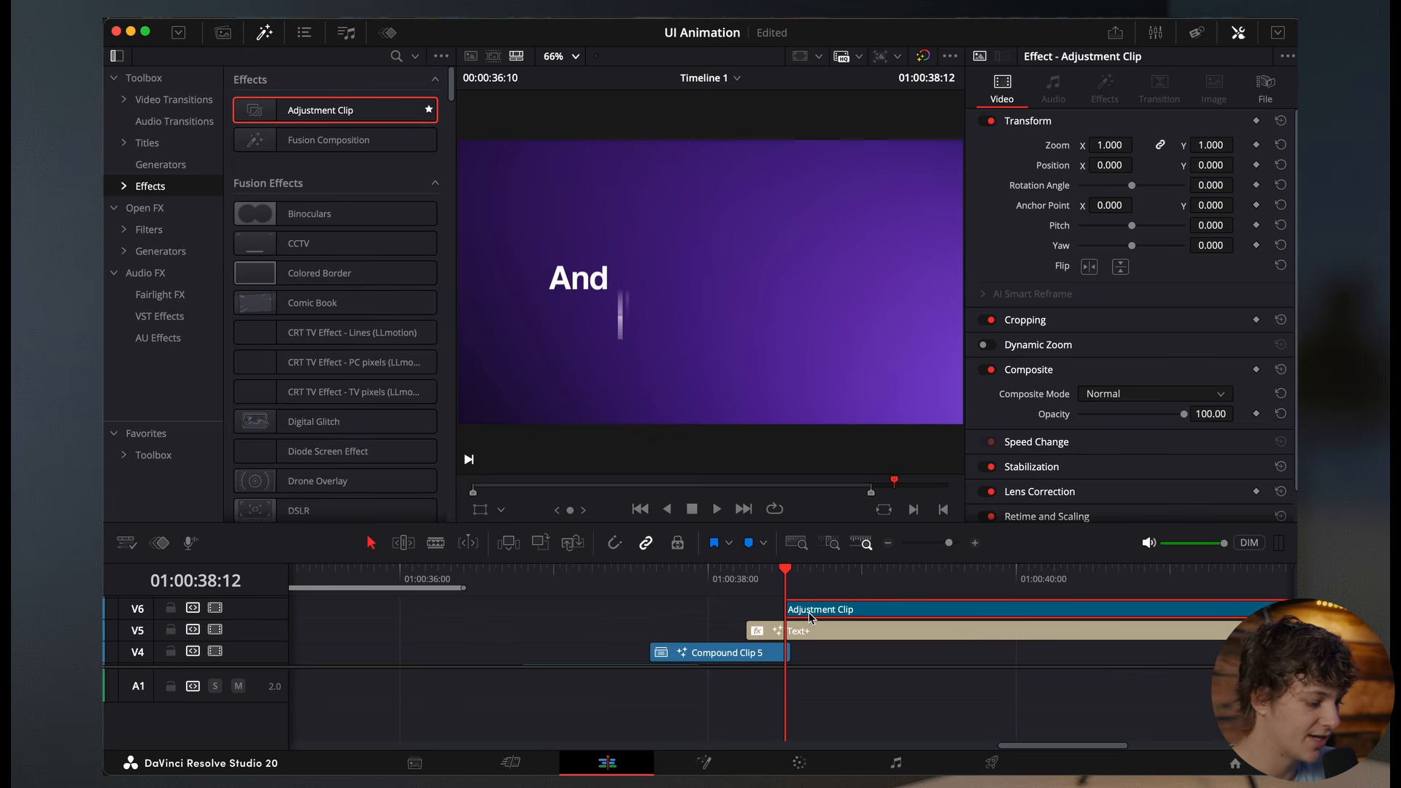
pyautogui.press('Right')
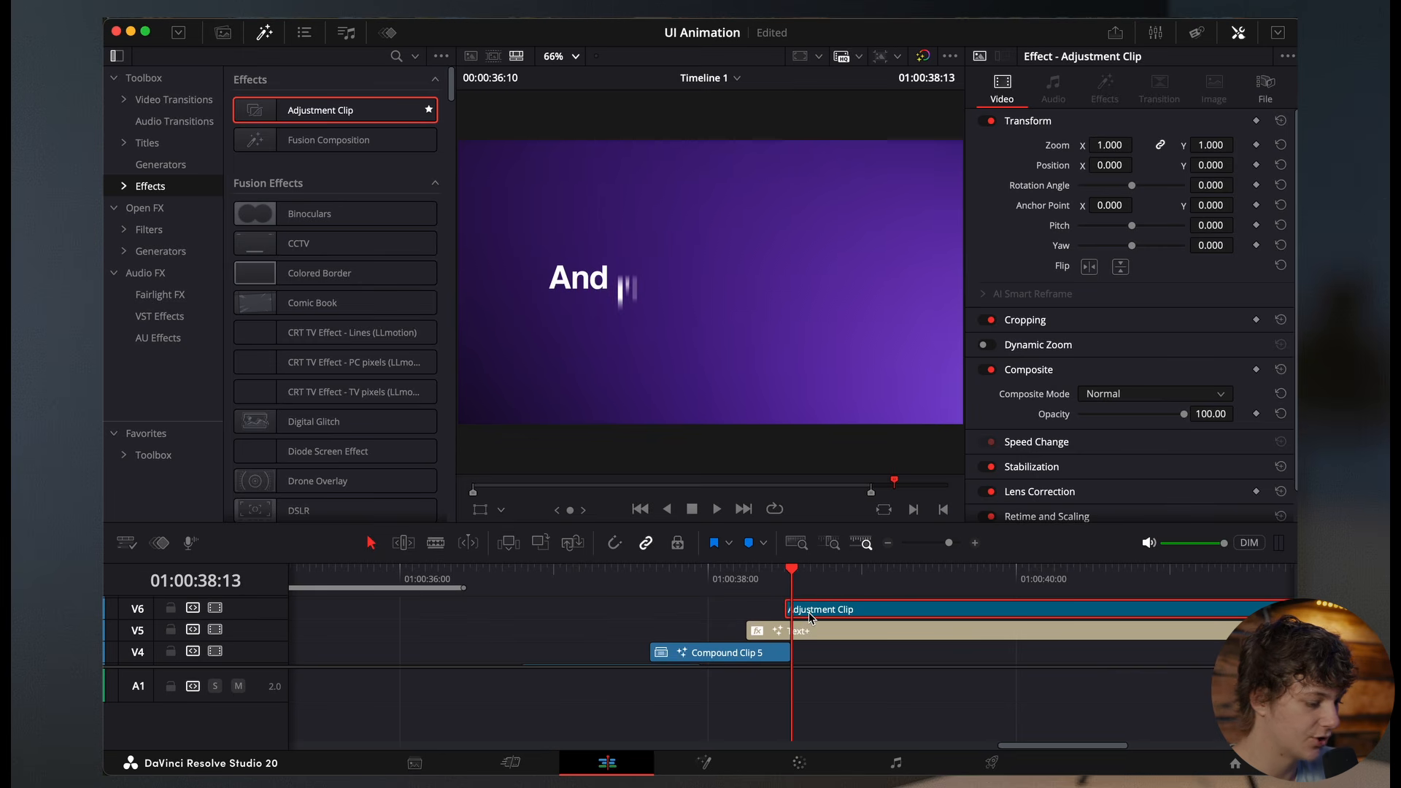
# Step: Open the adjustment clip's composition in Fusion and add two Merge nodes between MediaIn1 and MediaOut1
pyautogui.click(706, 764)
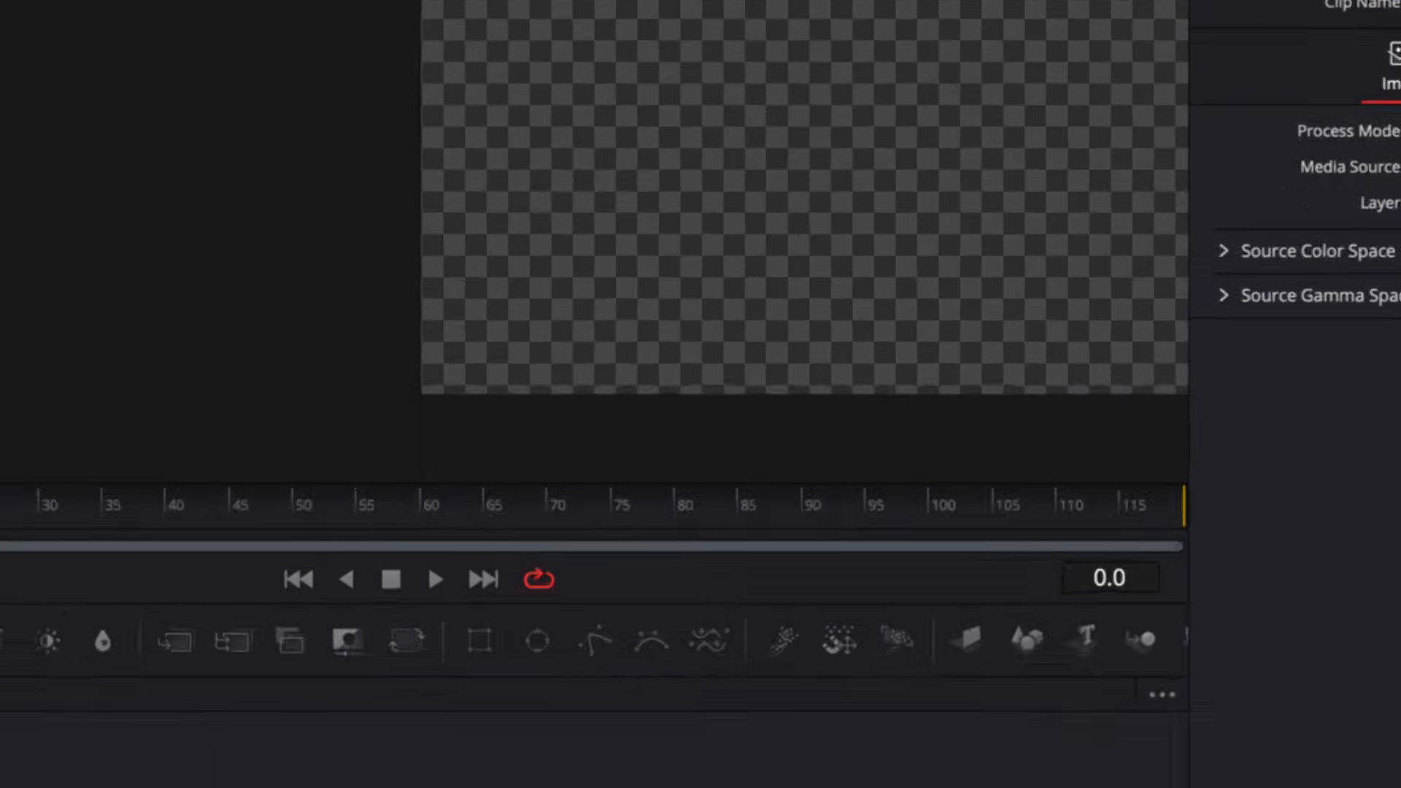
pyautogui.hotkey('shift', 'space')
pyautogui.write('merge')
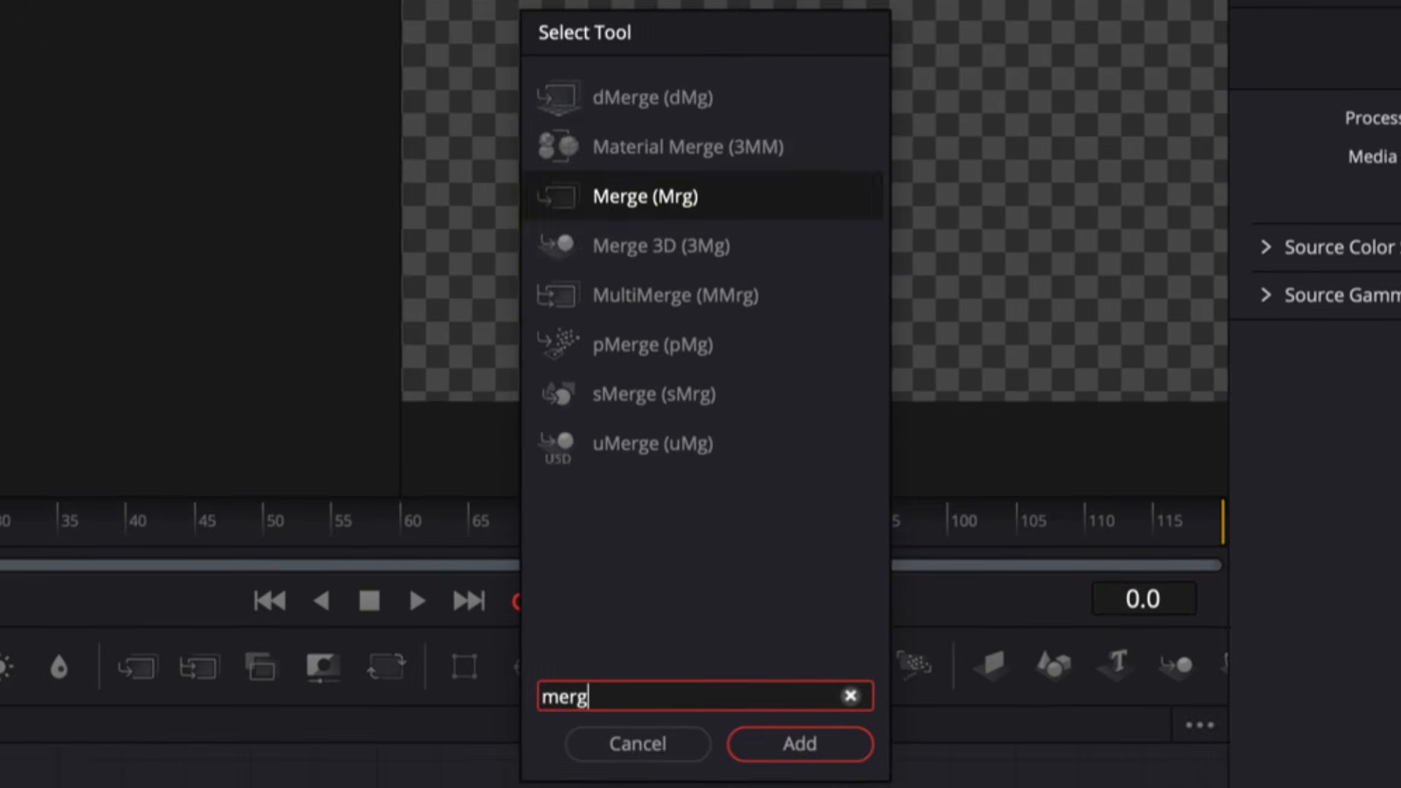
pyautogui.press('Return')
pyautogui.hotkey('shift', 'space')
pyautogui.write('me')
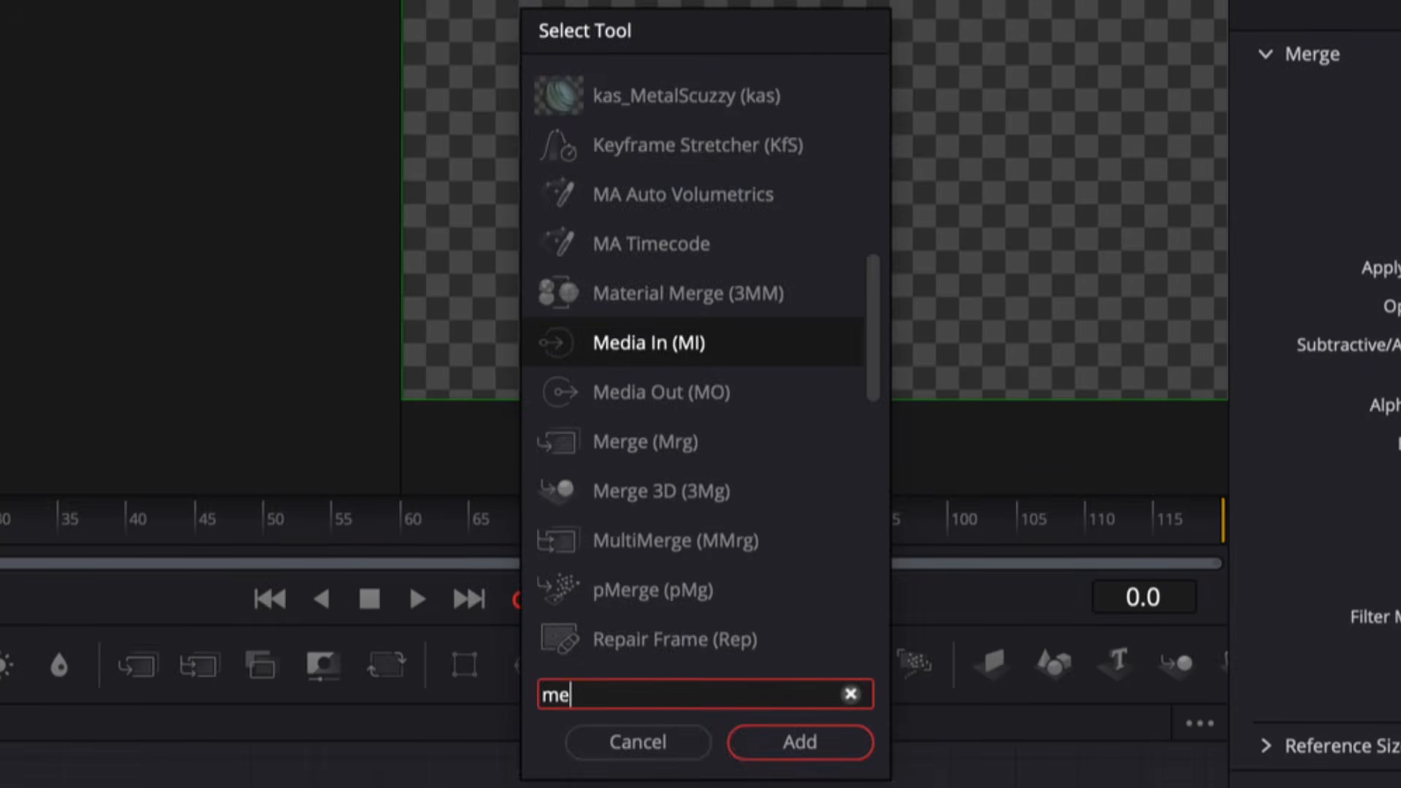
pyautogui.write('rge')
pyautogui.press('Return')
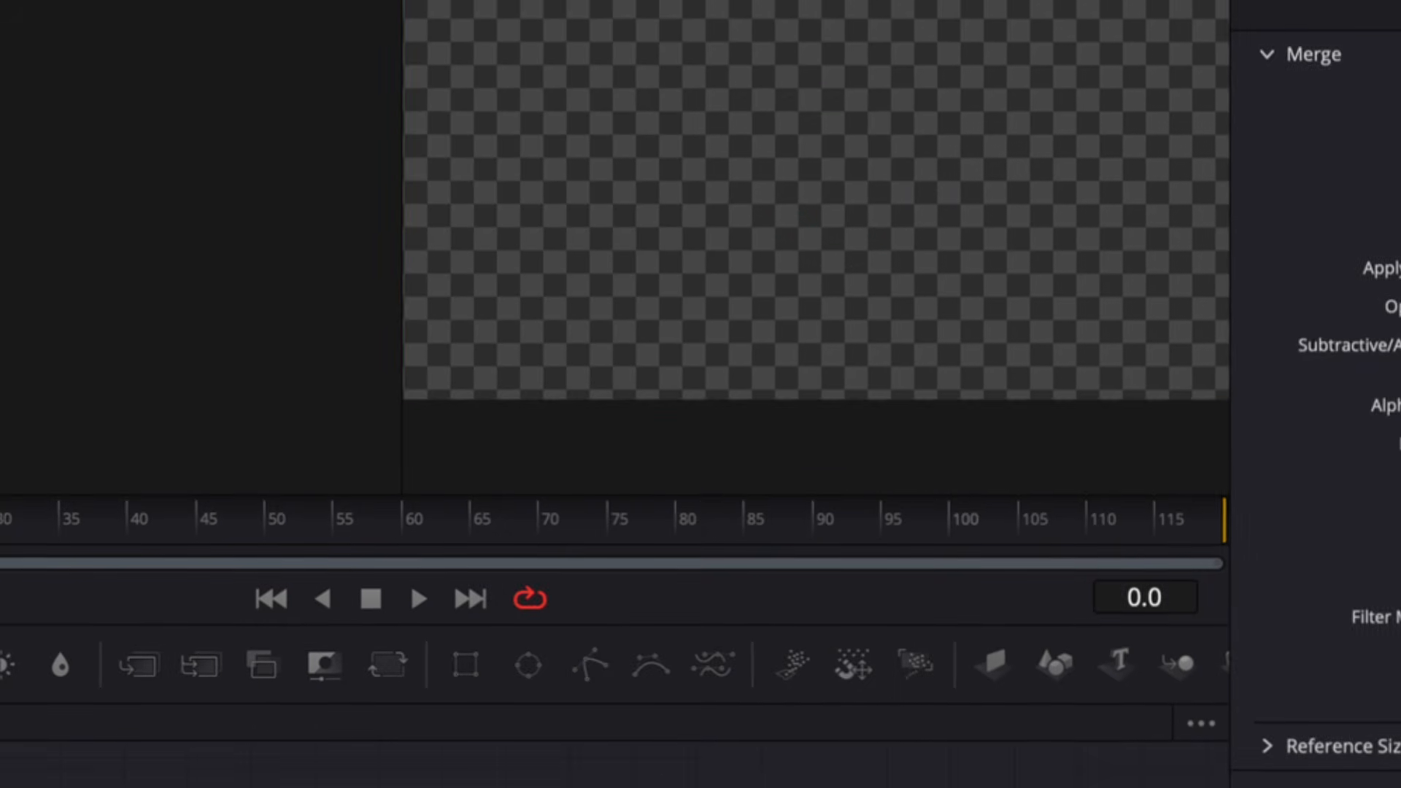
# Step: Add a Displace node above Merge2, connect it to Merge2's foreground, and feed Merge1's output into its input
pyautogui.hotkey('shift', 'space')
pyautogui.write('disp')
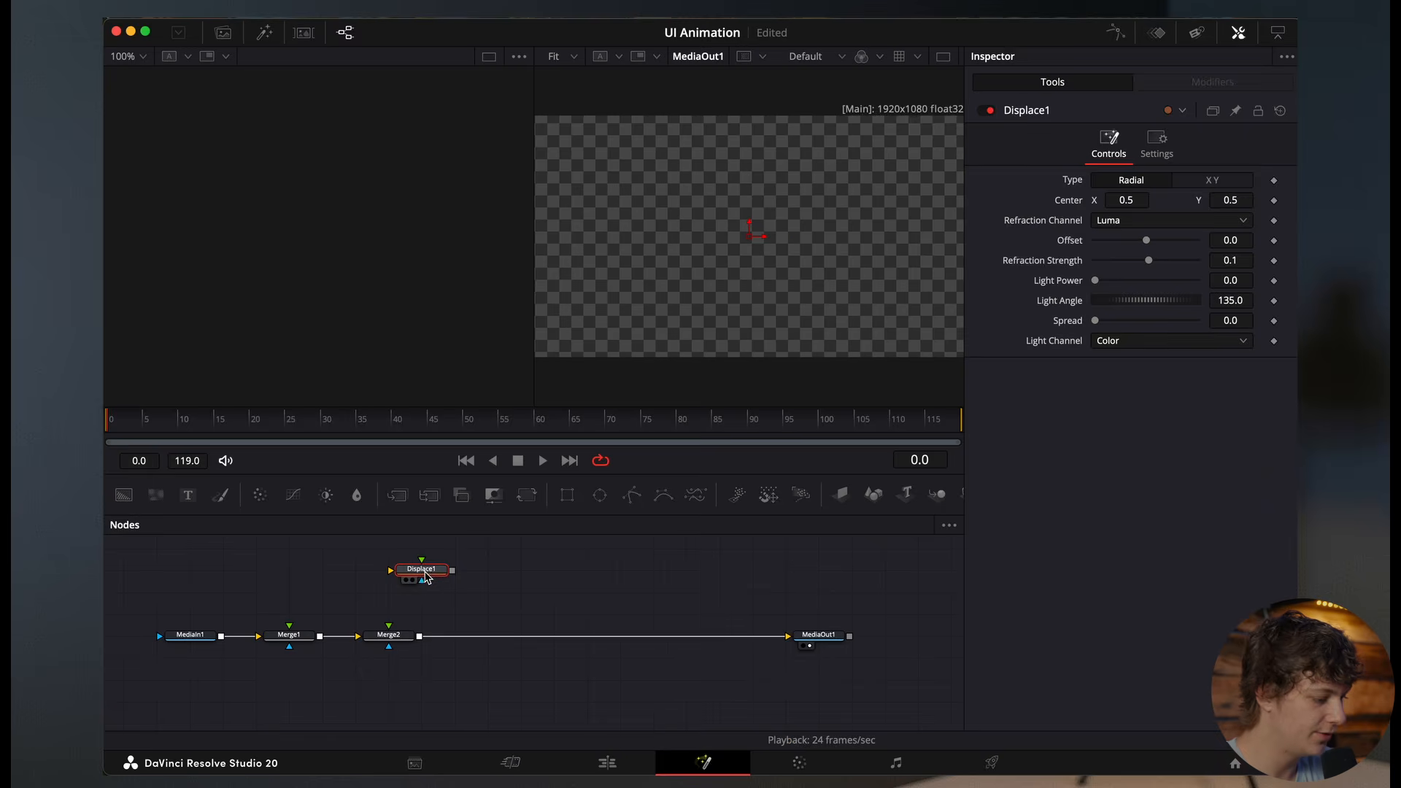
pyautogui.moveTo(424, 572); pyautogui.dragTo(453, 576)
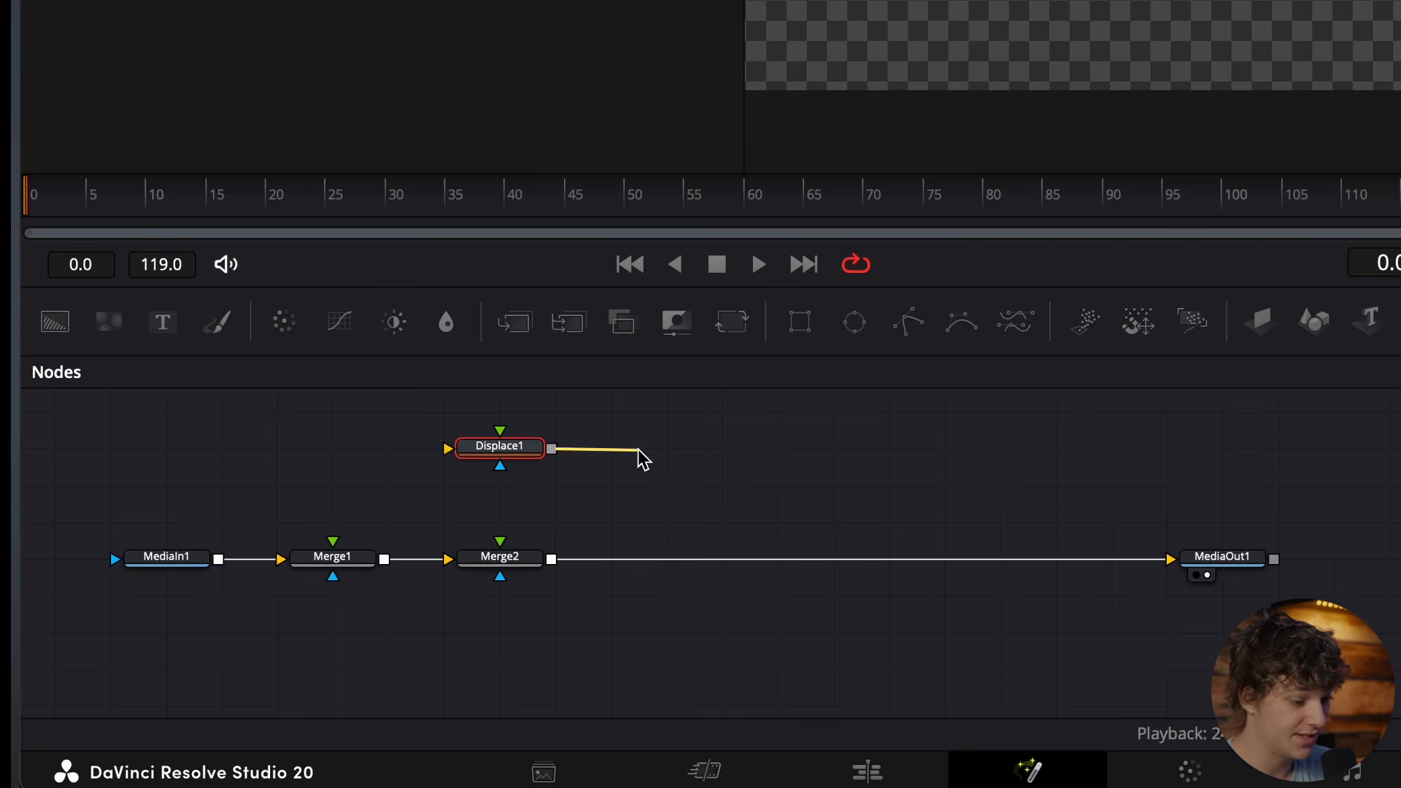
pyautogui.moveTo(577, 527); pyautogui.dragTo(499, 553)
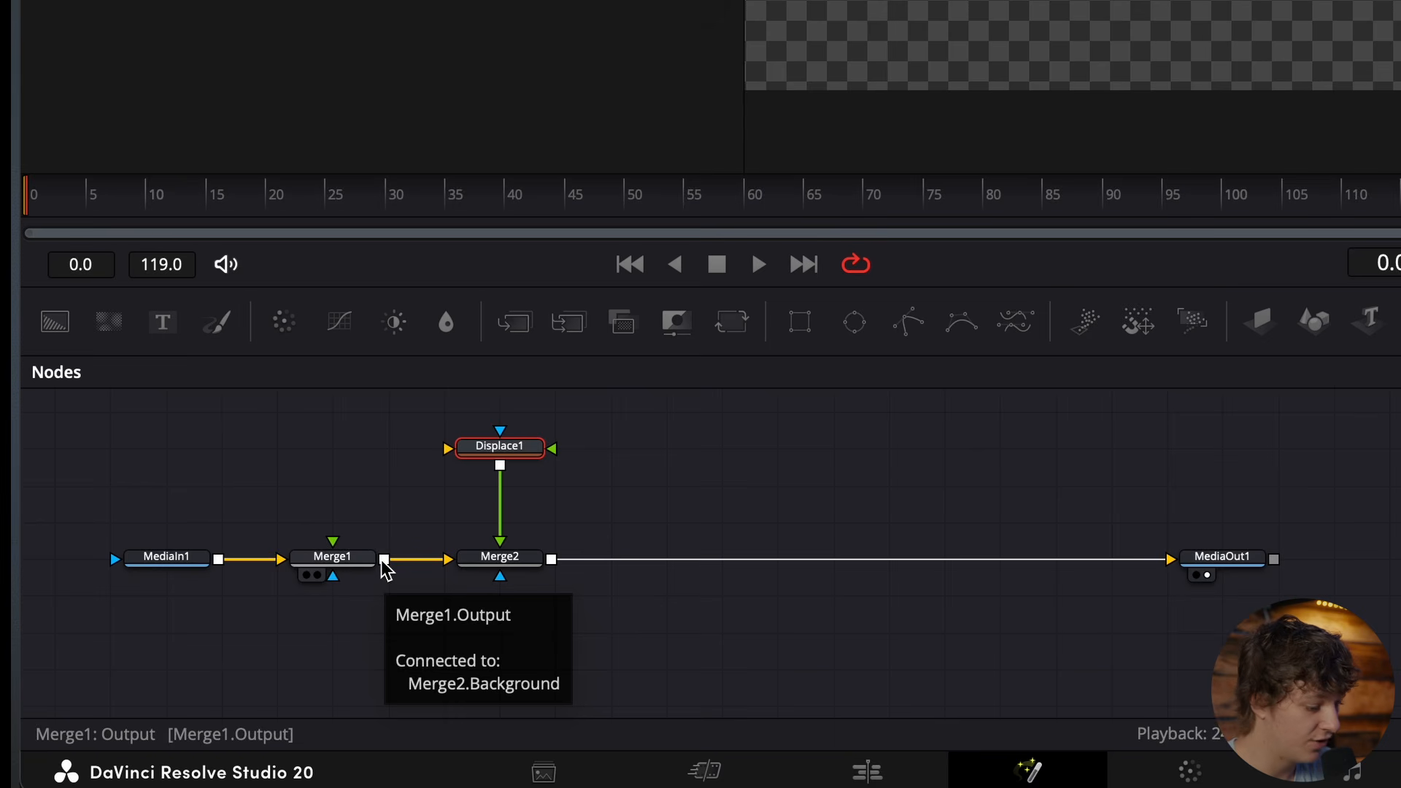
pyautogui.moveTo(384, 559); pyautogui.dragTo(449, 447)
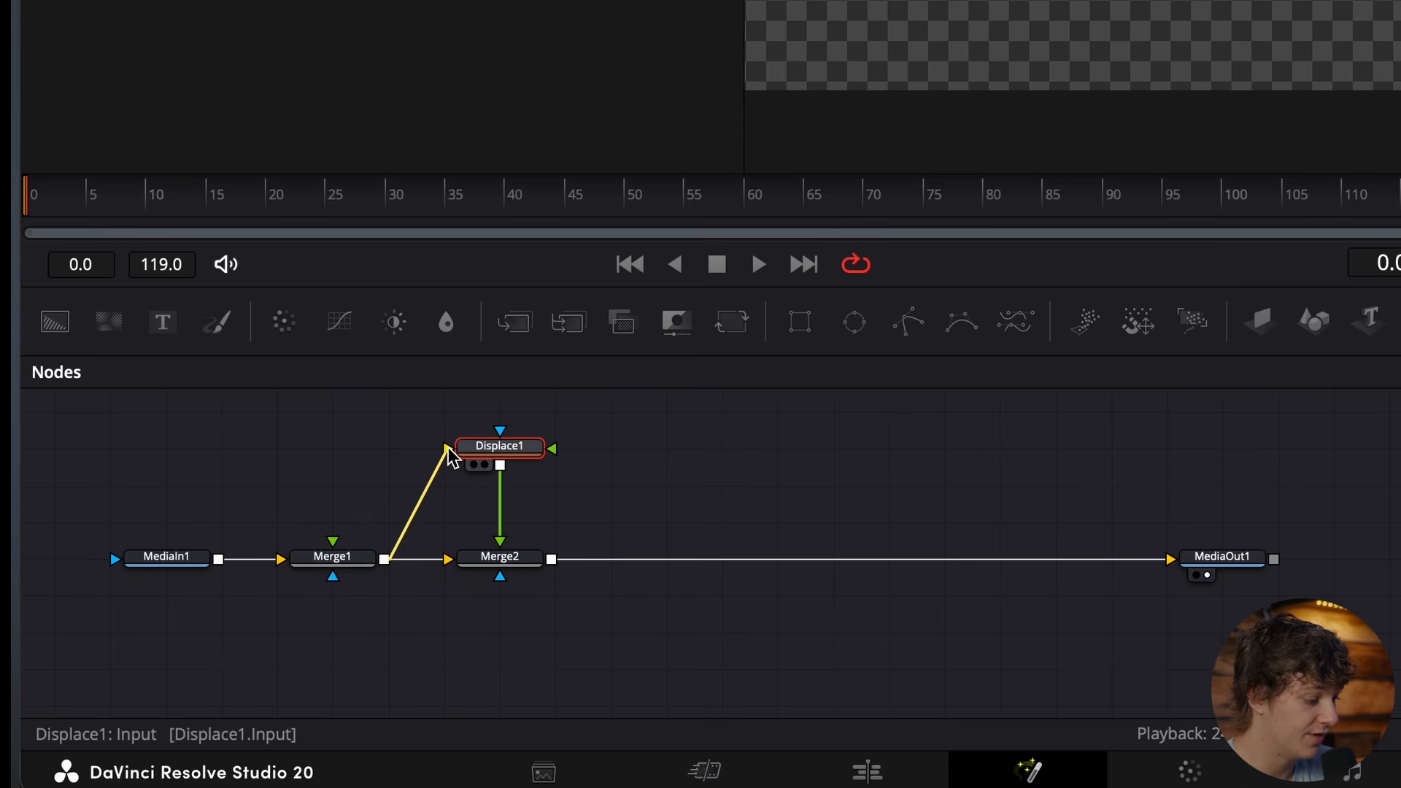
# Step: Connect a Rectangle mask to Displace1's foreground and Merge2's effect mask, and round its corners to a radius of about 0.465
pyautogui.moveTo(806, 328); pyautogui.dragTo(501, 578)
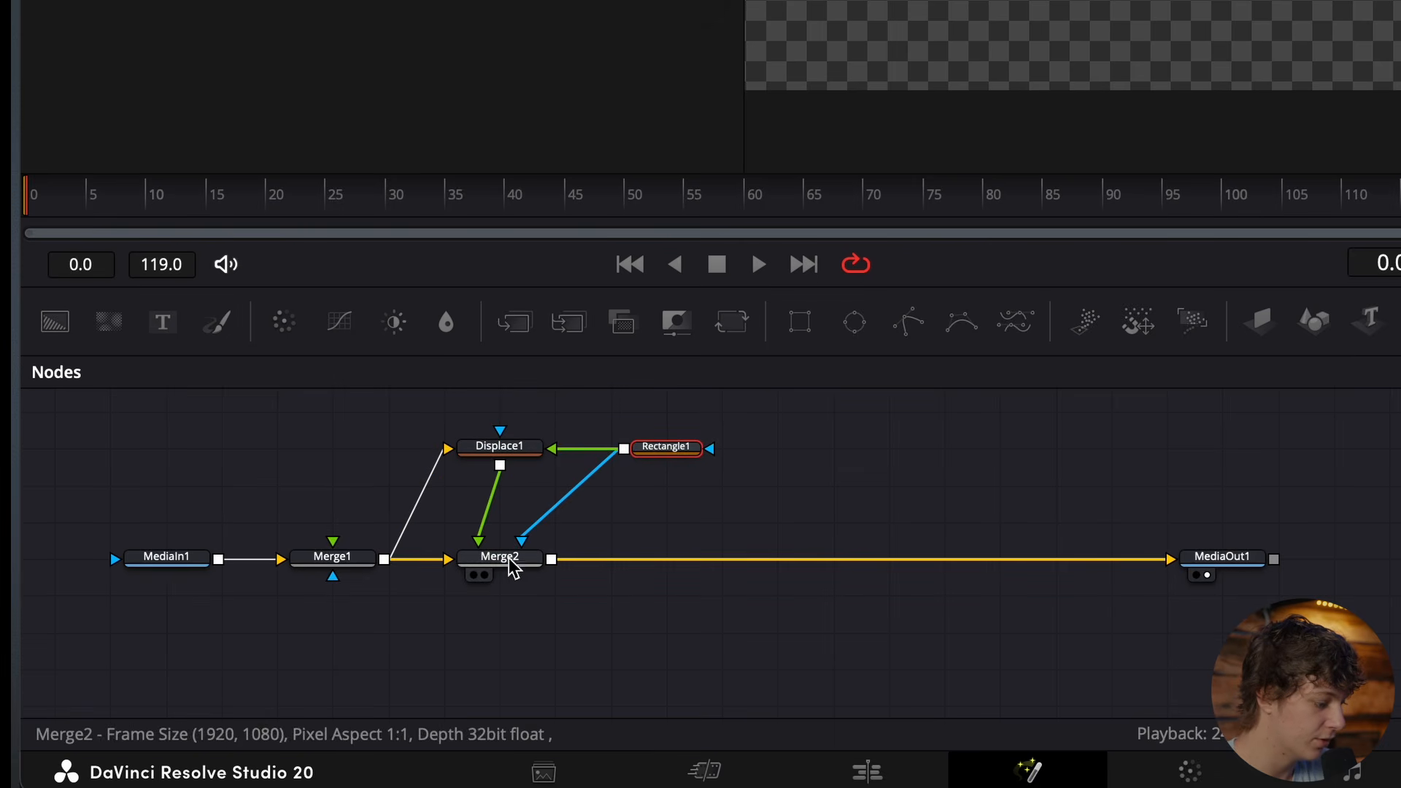
pyautogui.click(669, 448)
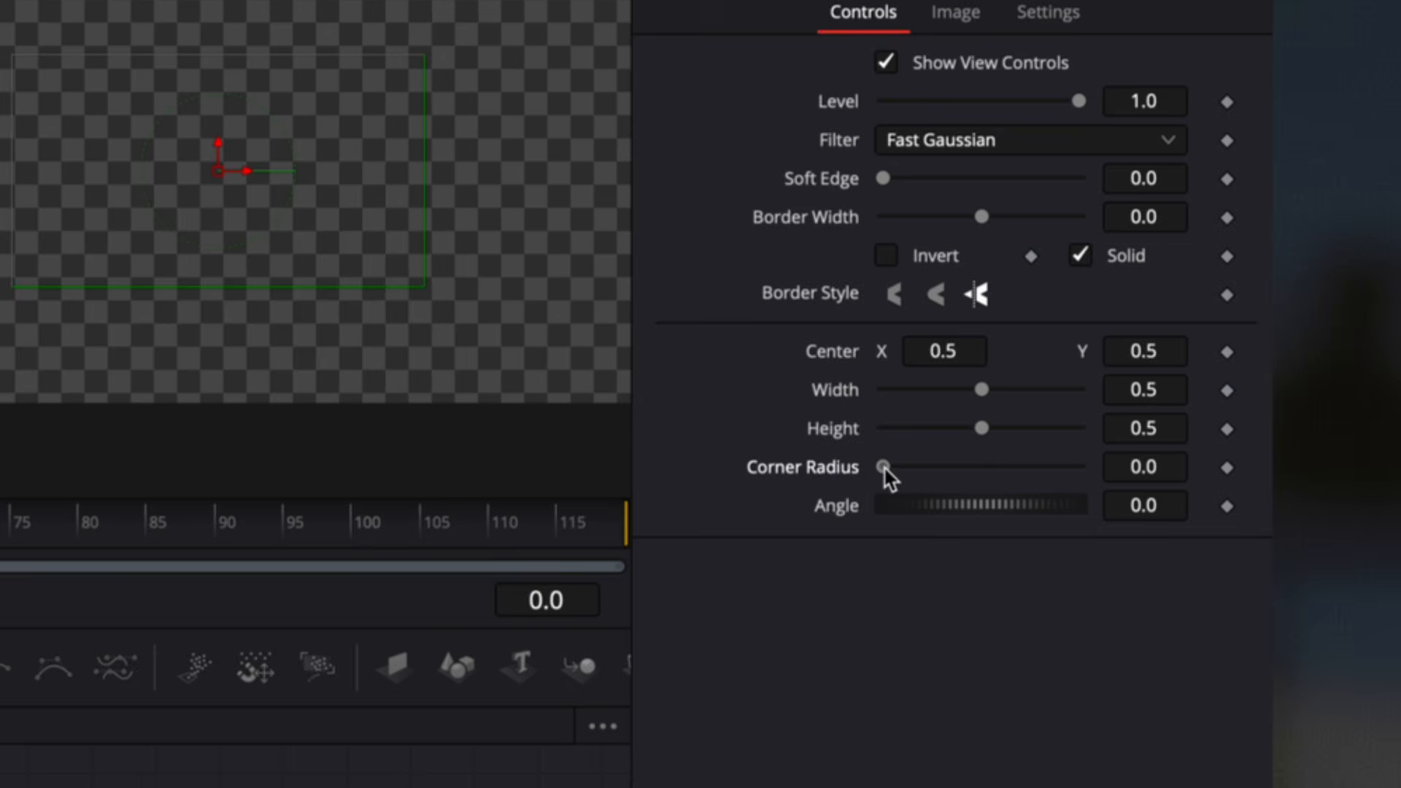
pyautogui.moveTo(884, 467); pyautogui.dragTo(980, 497)
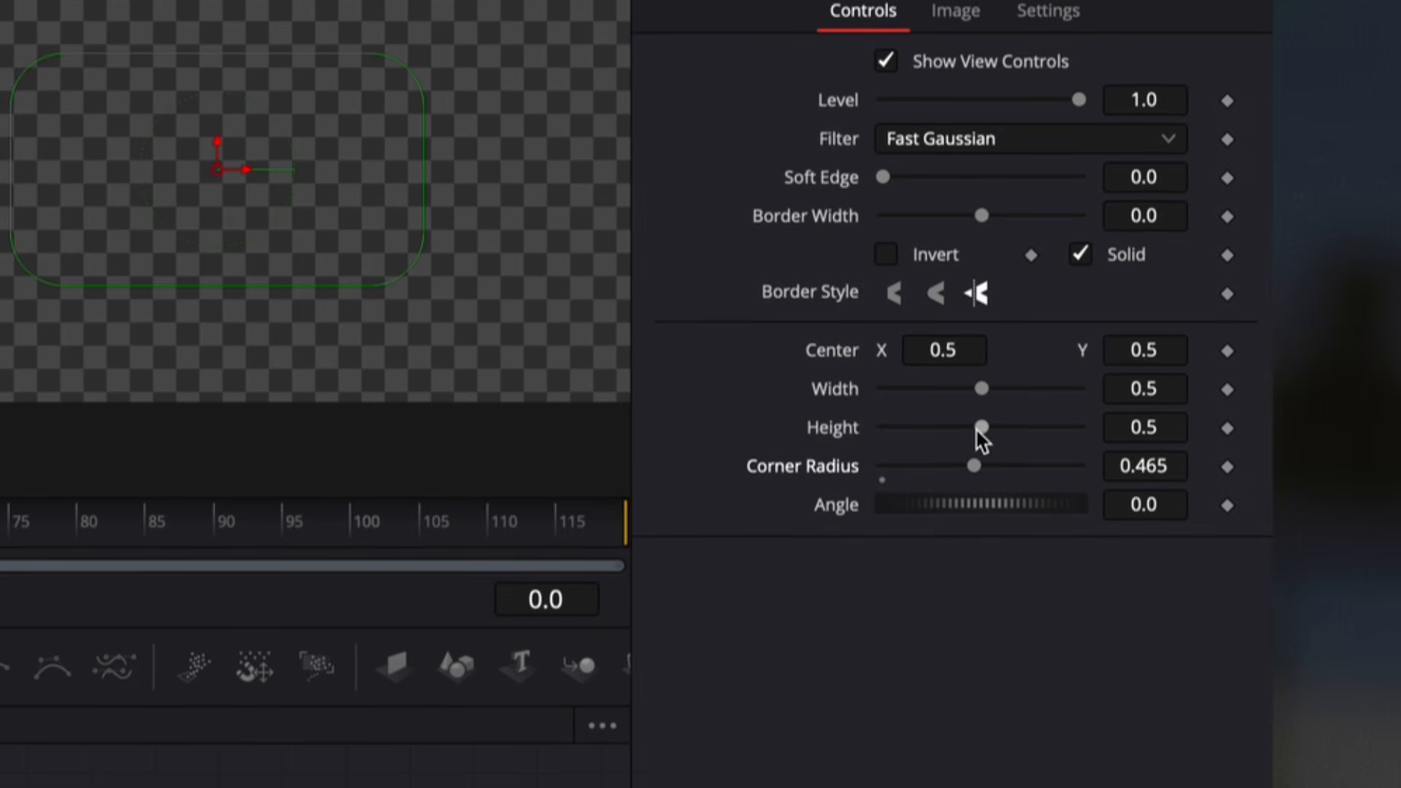
pyautogui.moveTo(982, 389); pyautogui.dragTo(979, 455)
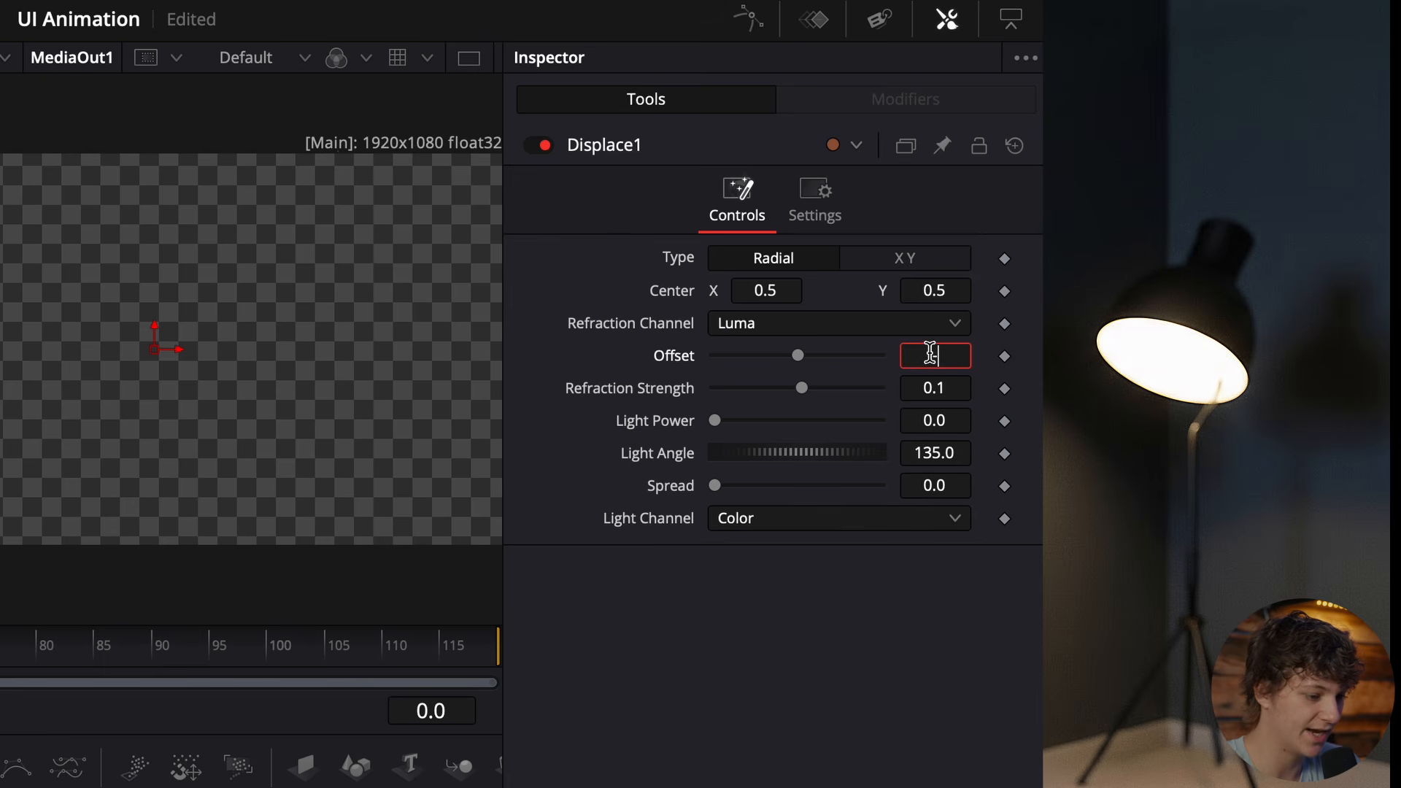
# Step: Set Displace1's offset to -1 and its refraction strength to -4
pyautogui.write('-1')
pyautogui.press('Tab')
pyautogui.write('-4')
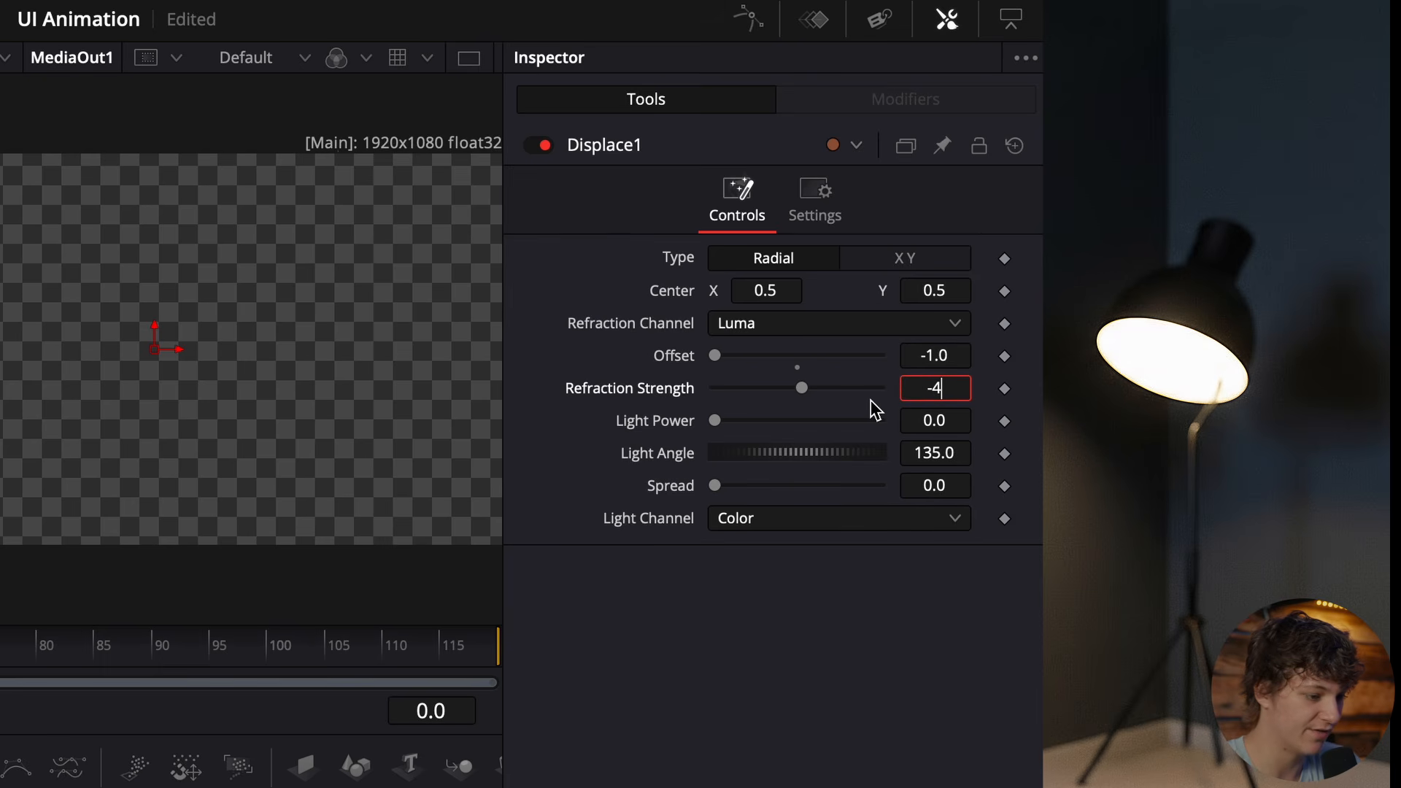
pyautogui.press('Tab')
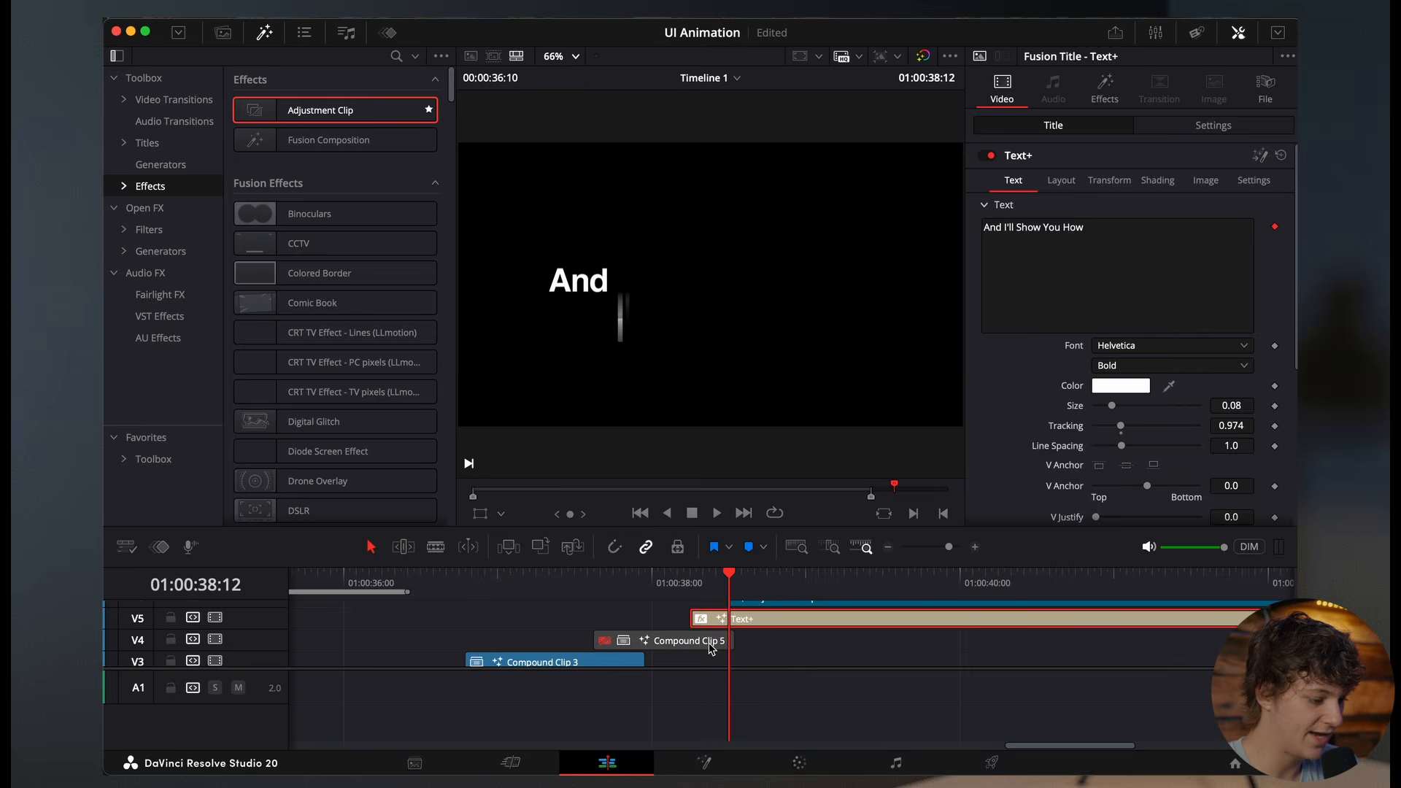
# Step: Re-enable Compound Clip 5 and Compound Clip 4 on the Edit page, and reopen the adjustment clip's composition at 01:00:39:11
pyautogui.click(711, 648)
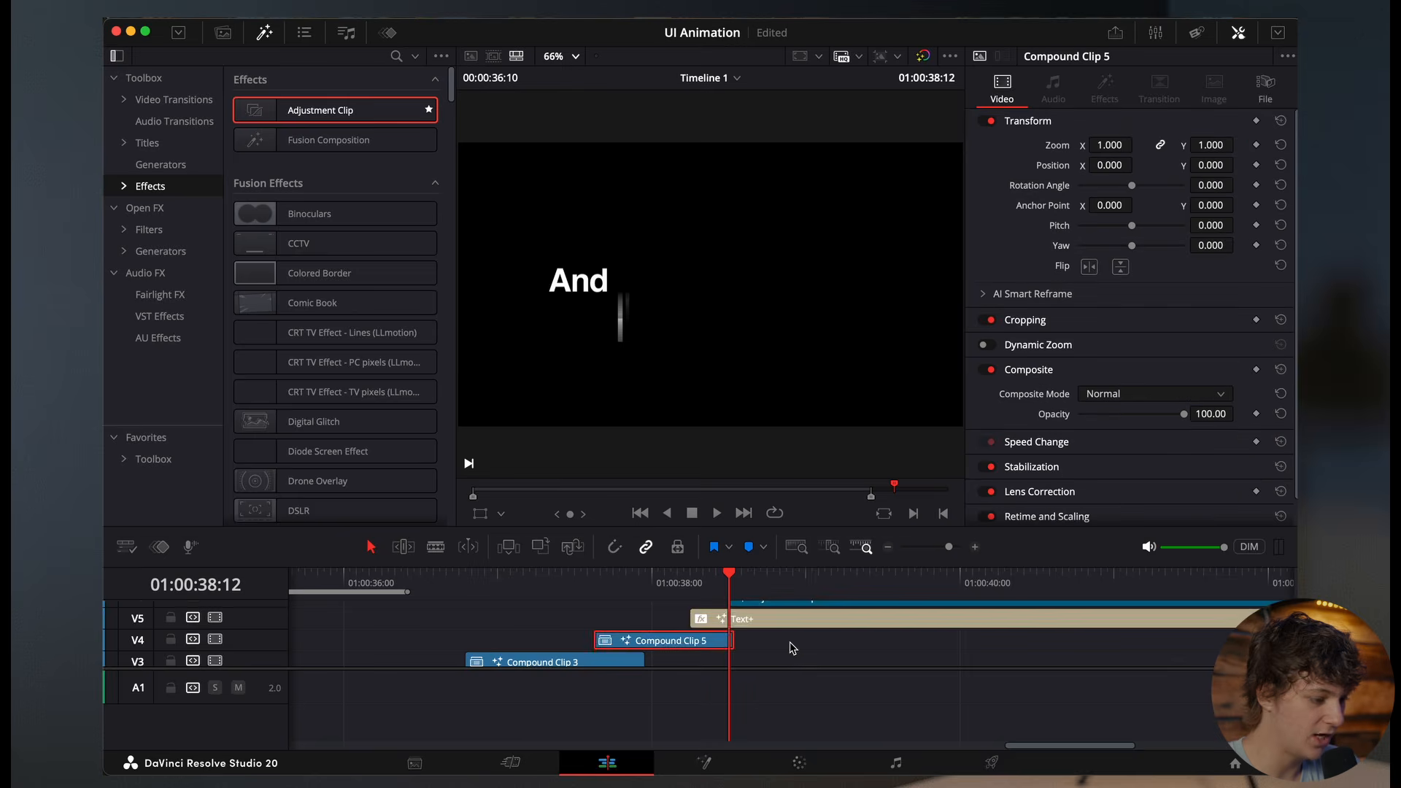
pyautogui.scroll(-2, 791, 648)
pyautogui.click(783, 649)
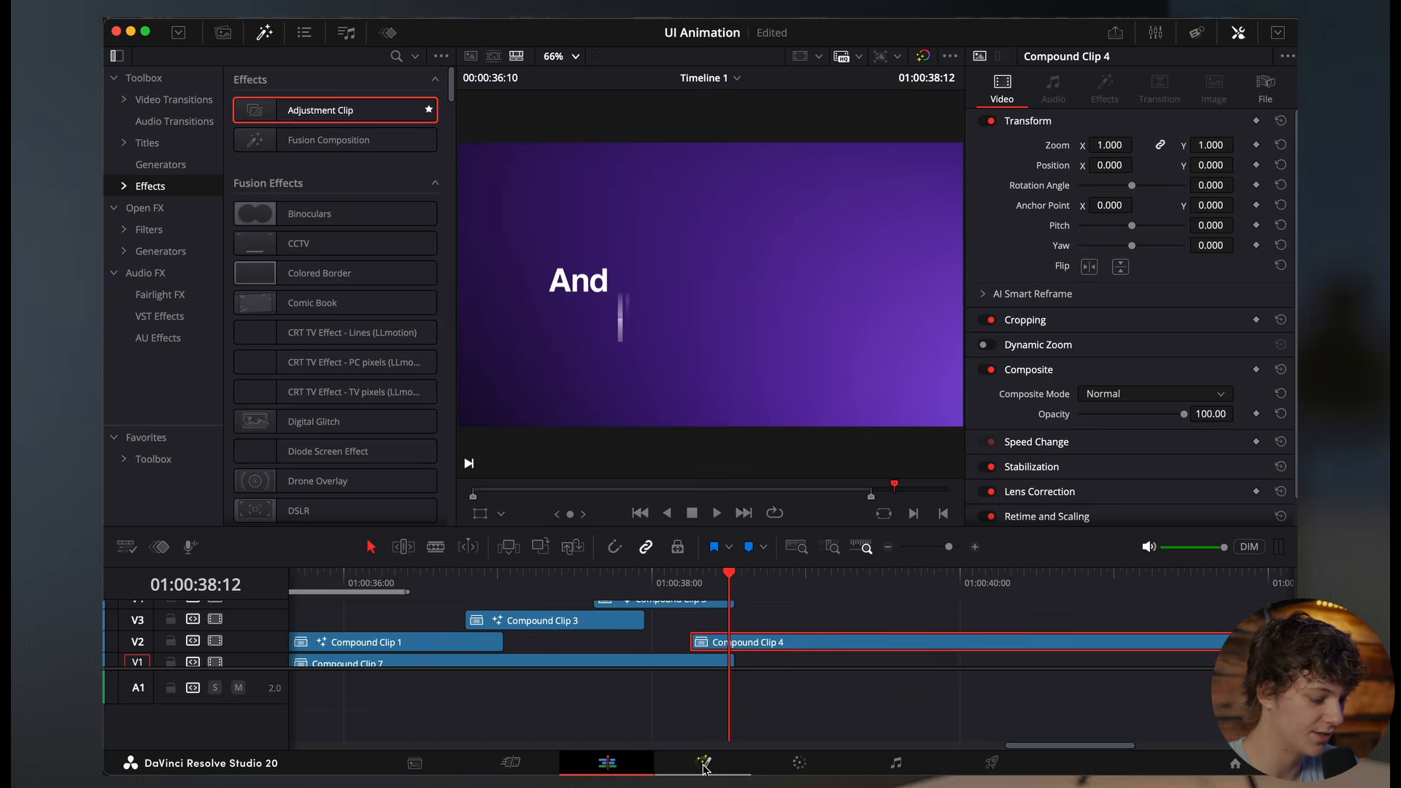
pyautogui.click(704, 765)
pyautogui.click(607, 762)
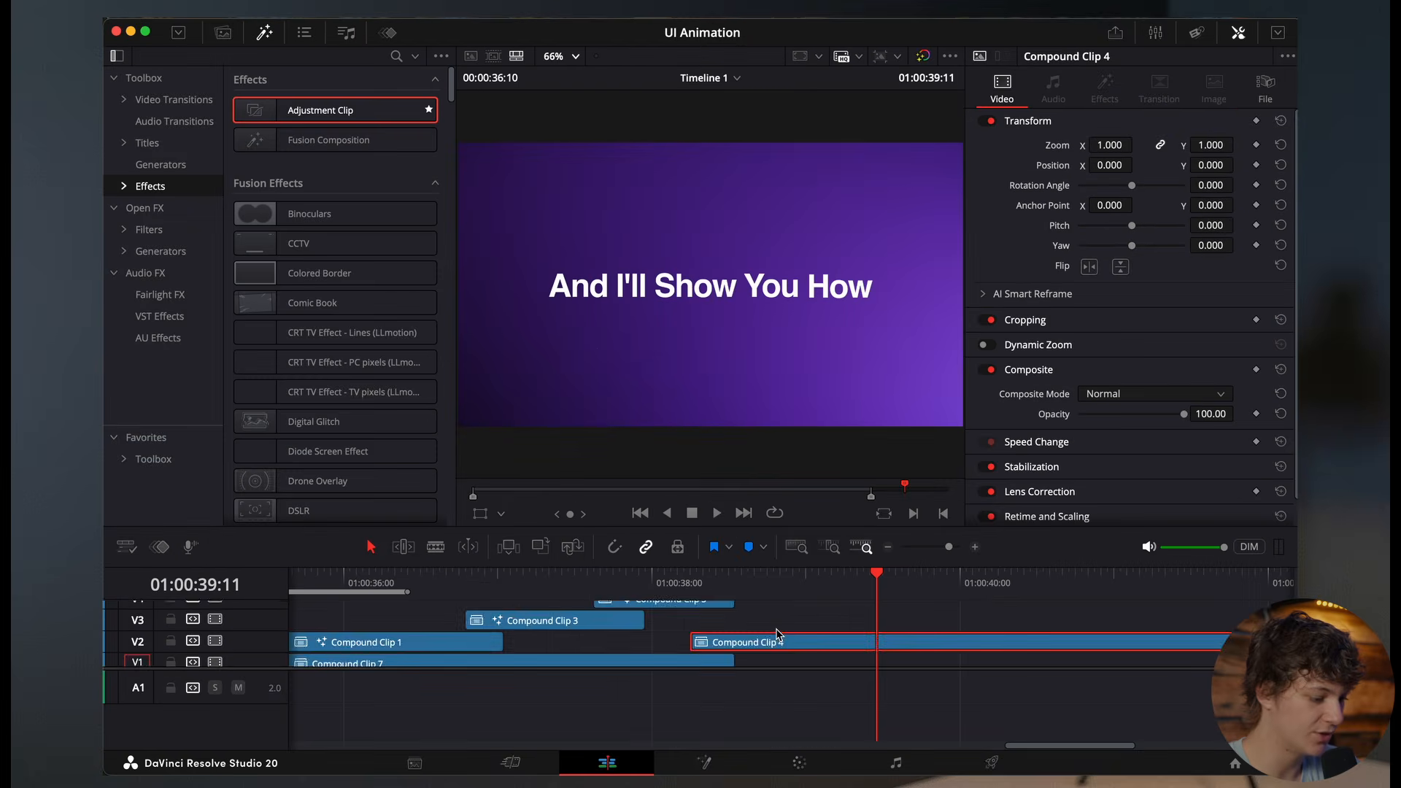
pyautogui.scroll(3, 784, 628)
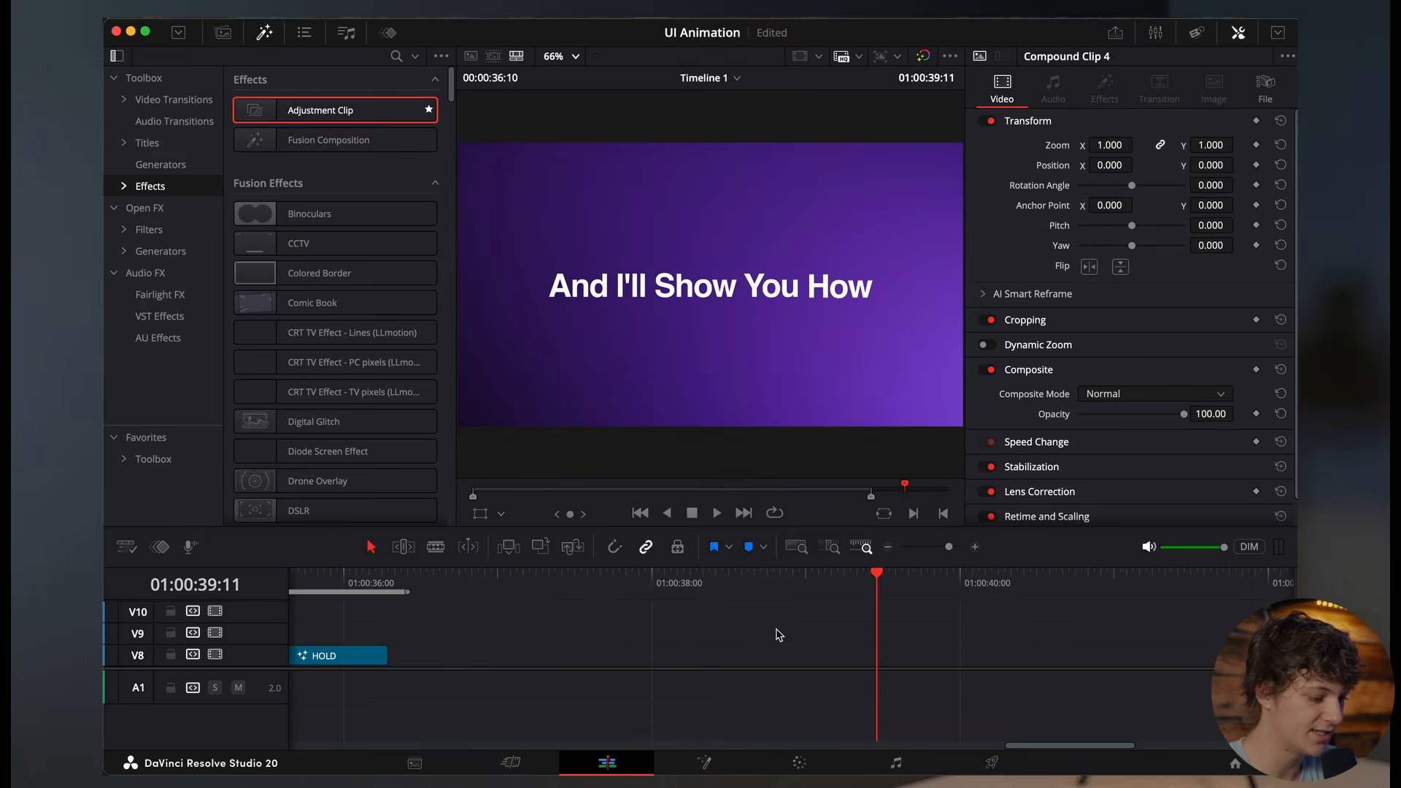
pyautogui.click(699, 765)
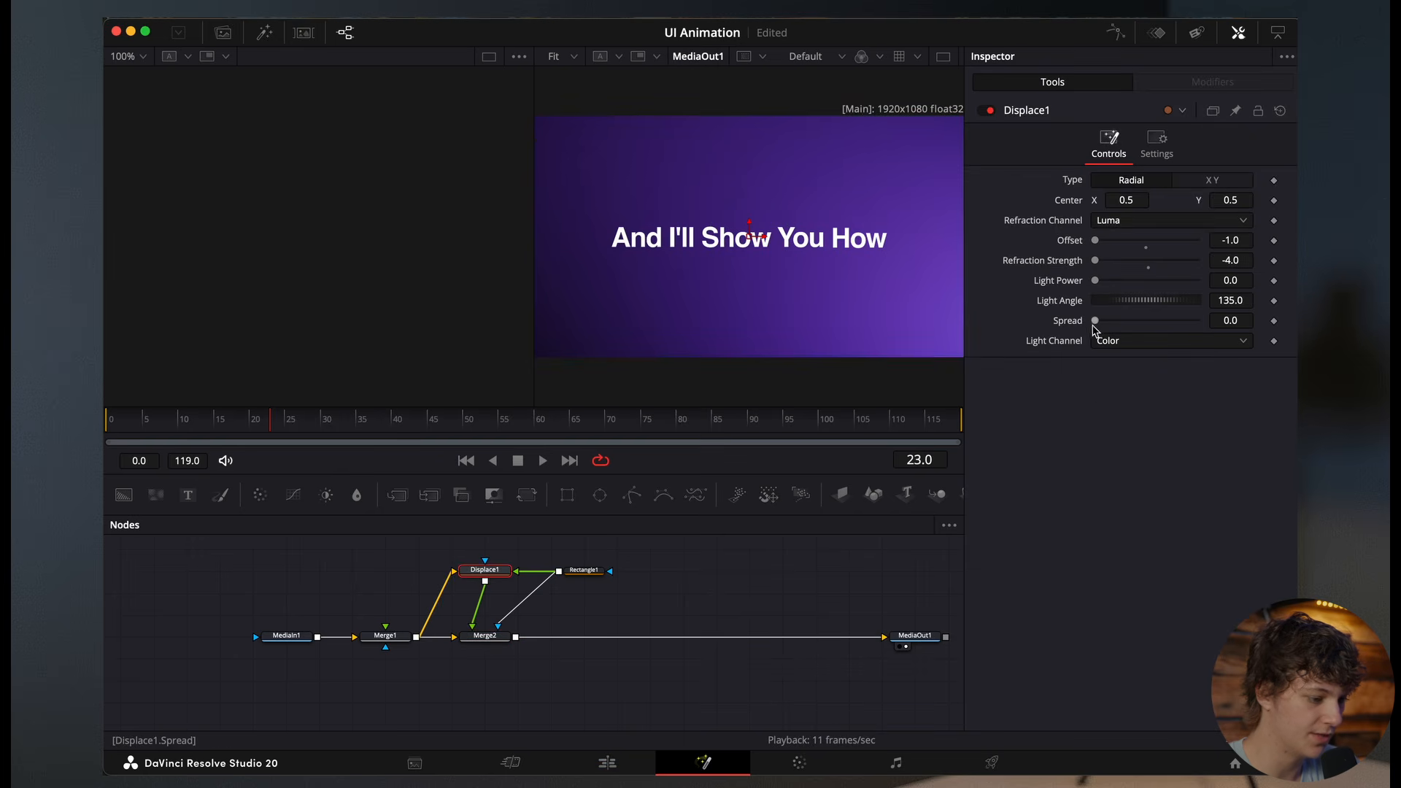
# Step: Lower and widen the rectangle to frame "And I'll Show You How", and set Displace1's spread to about 2.197
pyautogui.moveTo(1113, 322); pyautogui.dragTo(1192, 322)
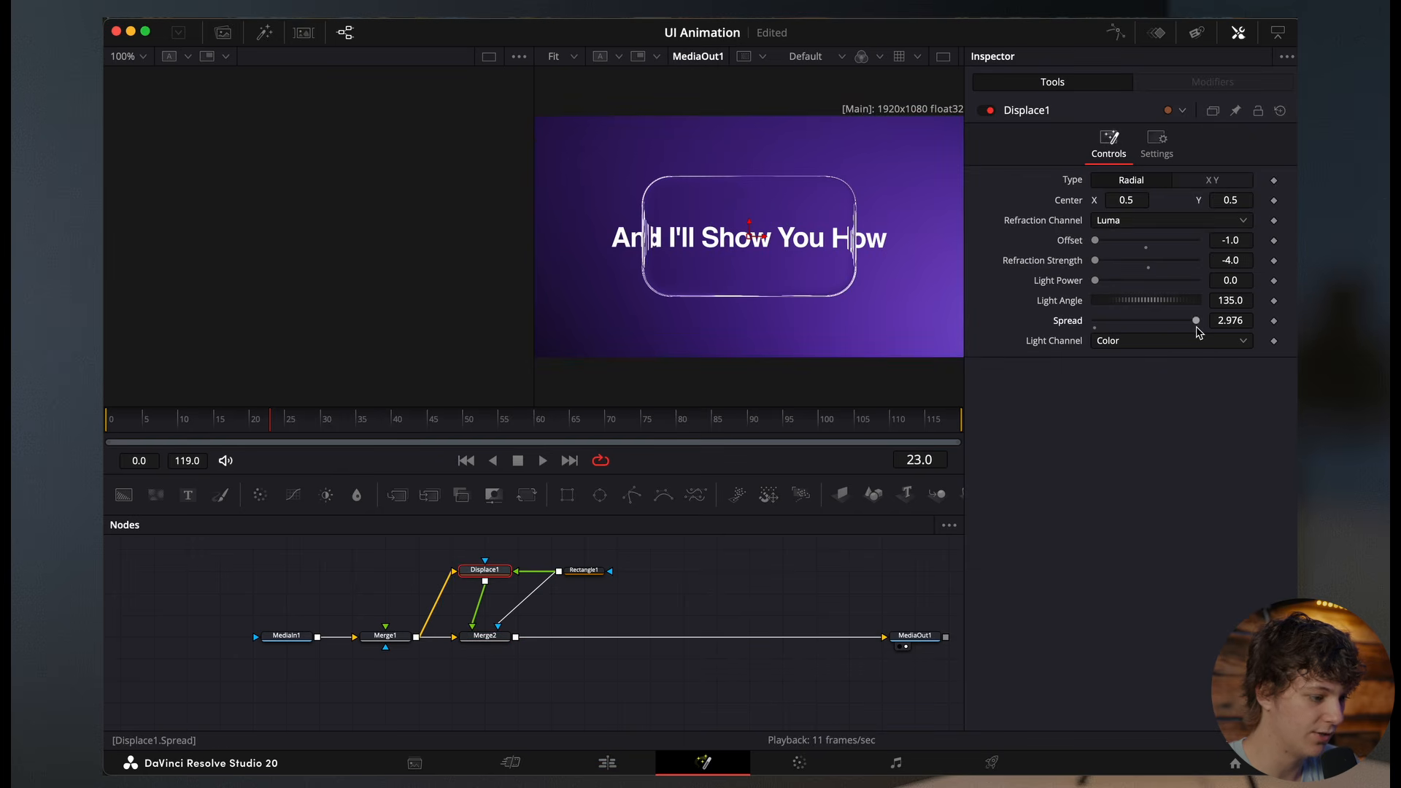
pyautogui.click(584, 570)
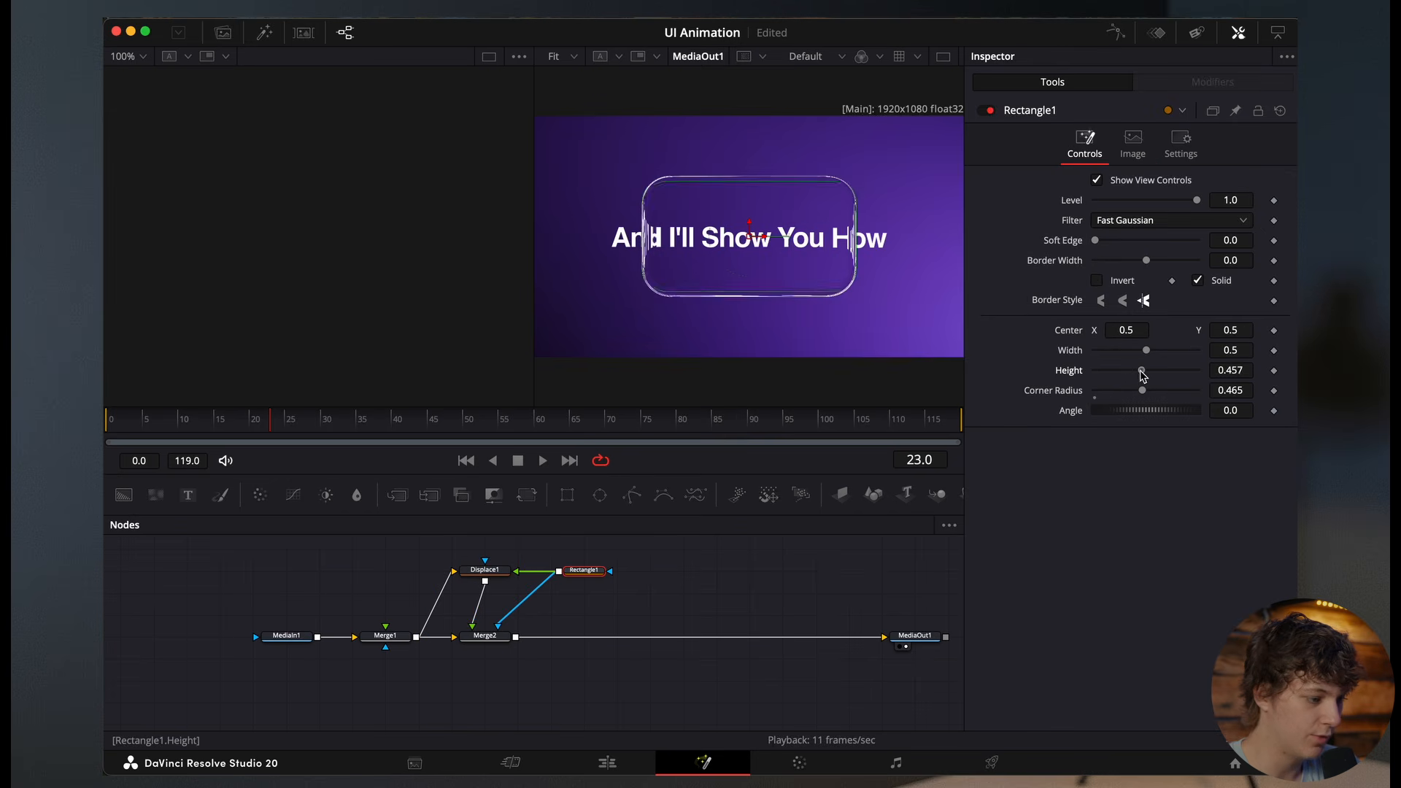
pyautogui.moveTo(1147, 370); pyautogui.dragTo(1168, 352)
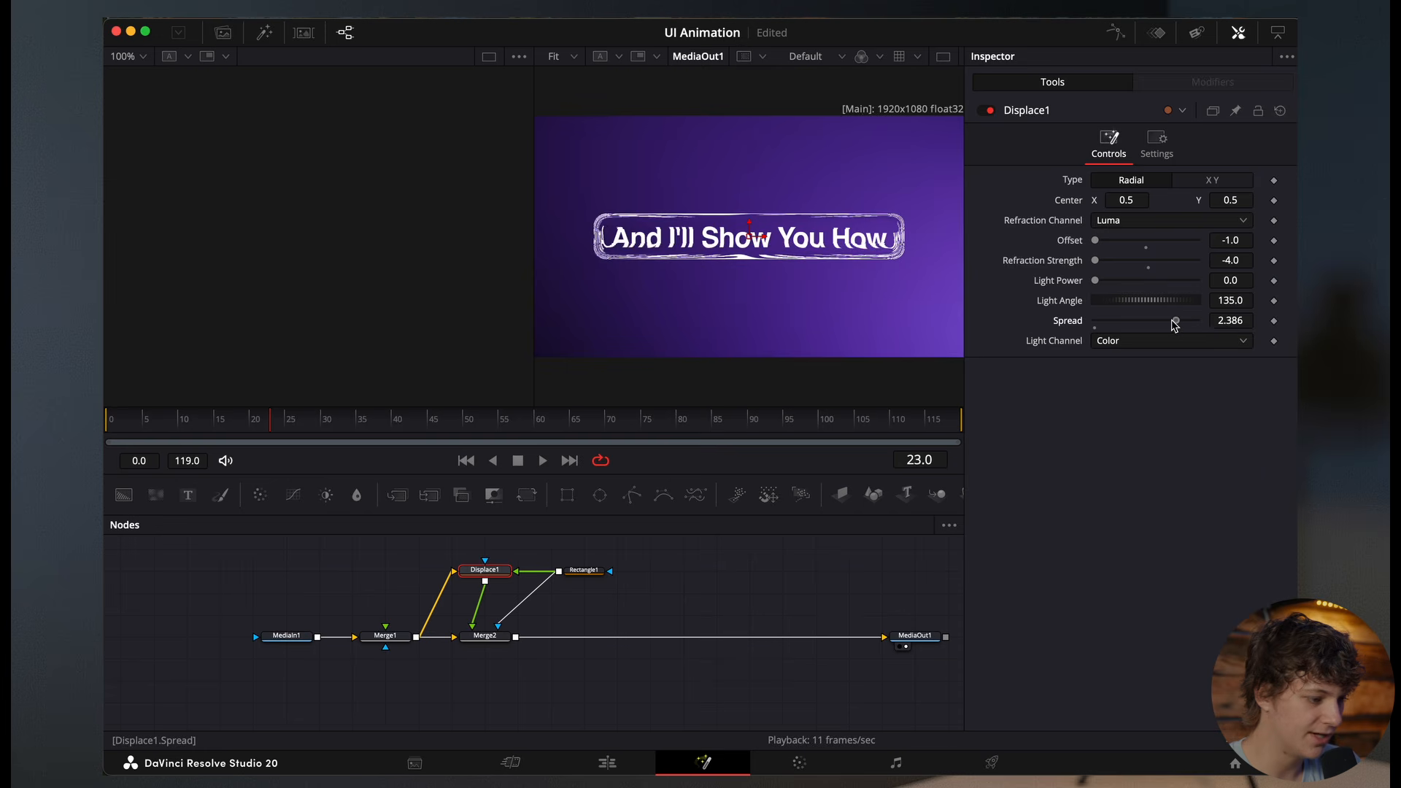
pyautogui.moveTo(1175, 324)
pyautogui.mouseDown()
pyautogui.moveTo(1154, 326)
pyautogui.moveTo(1170, 330)
pyautogui.mouseUp()
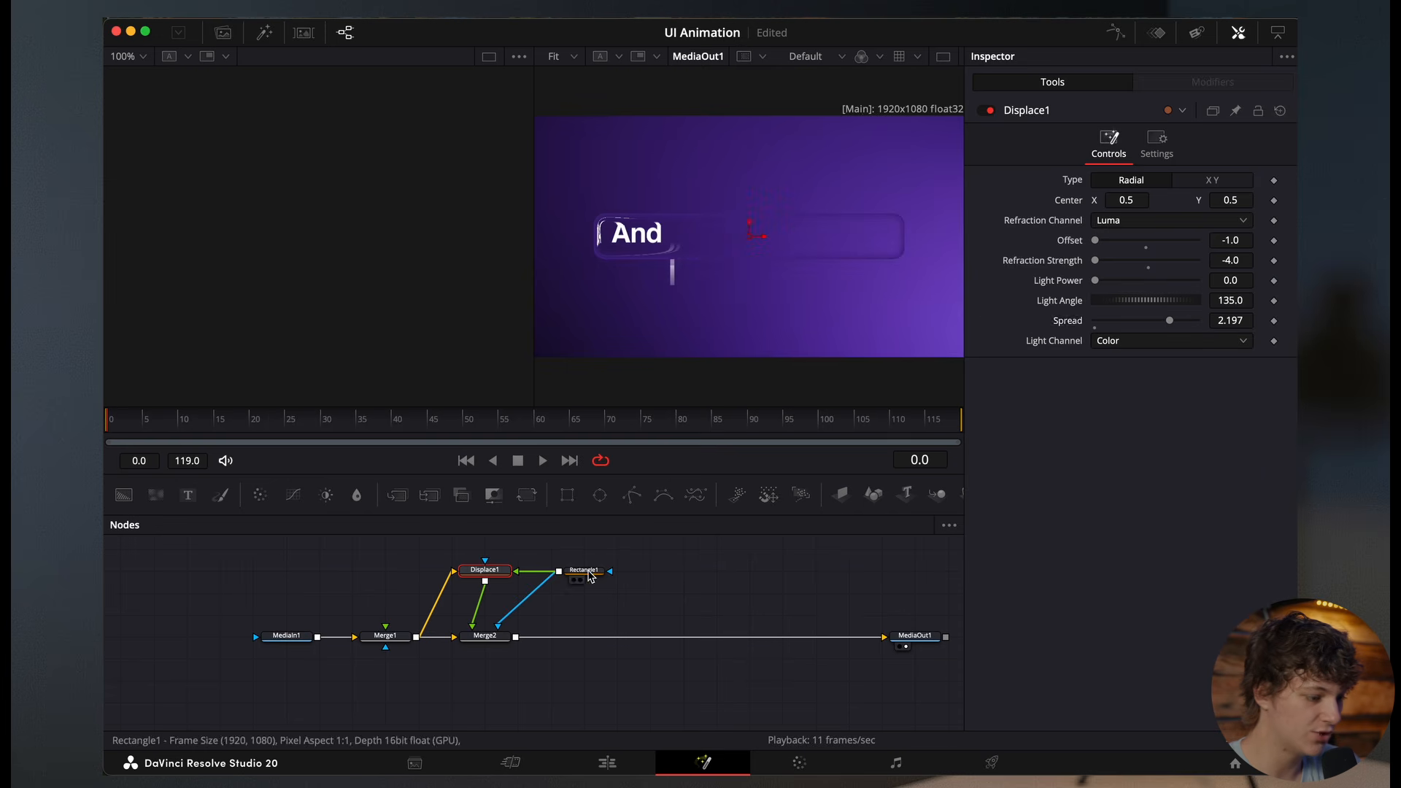
# Step: At frame 0, shrink the rectangle to width 0.071 and height 0.11, lower its center to Y 0.28, and keyframe the center
pyautogui.click(589, 571)
pyautogui.moveTo(1170, 352); pyautogui.dragTo(1106, 352)
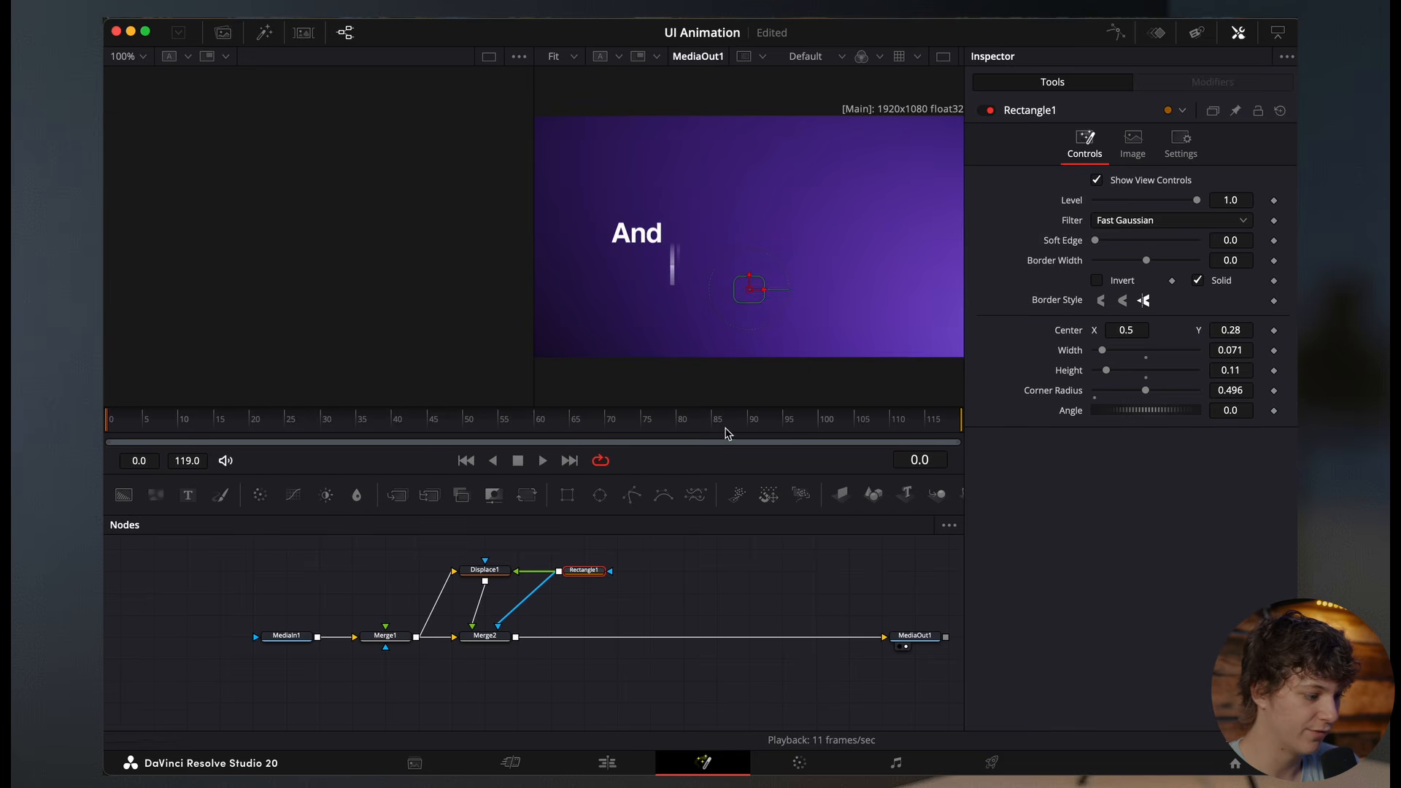
pyautogui.click(1274, 332)
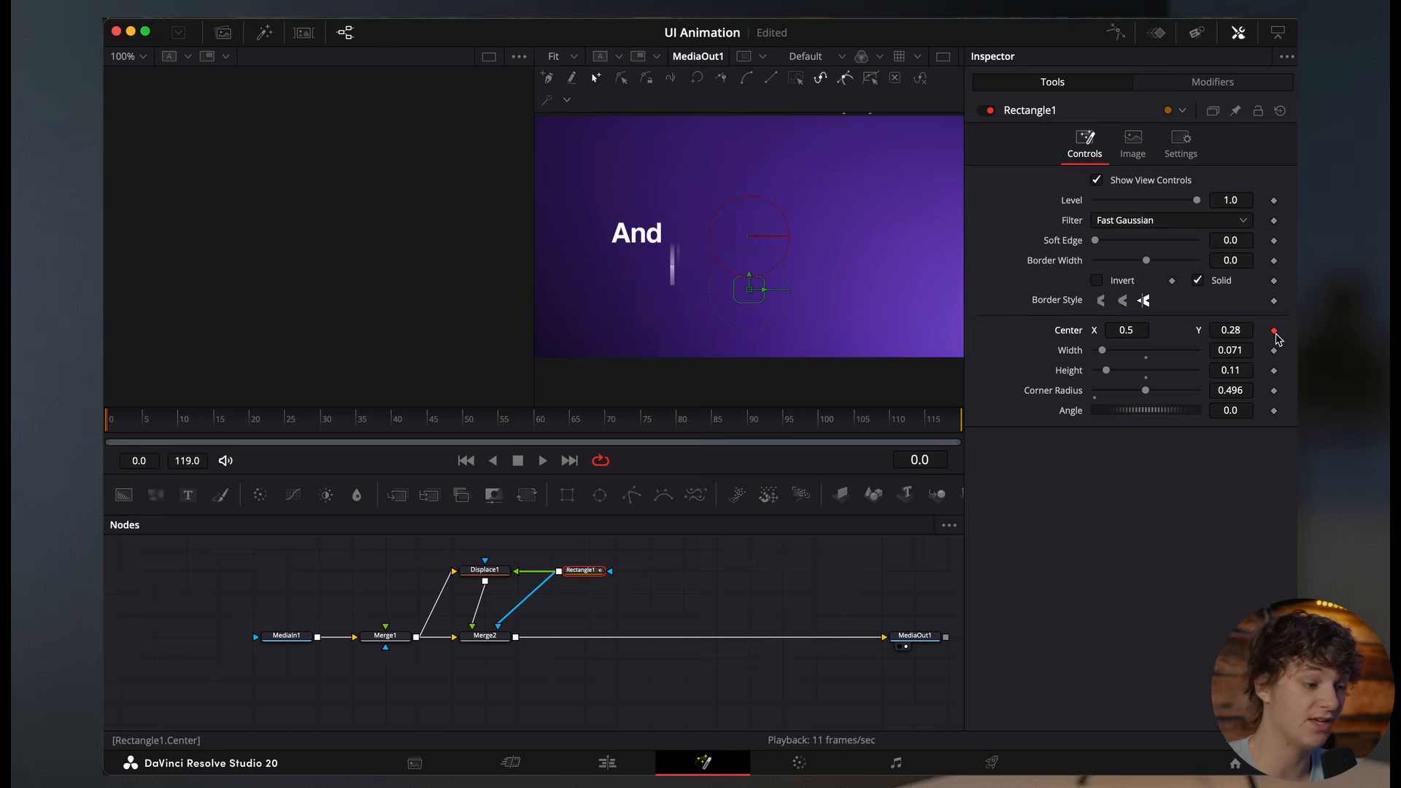
# Step: Animate the rectangle's center up to Y 0.491 at frame 18, and expand it to width 0.709 and height 0.181 at frame 31
pyautogui.press('space')
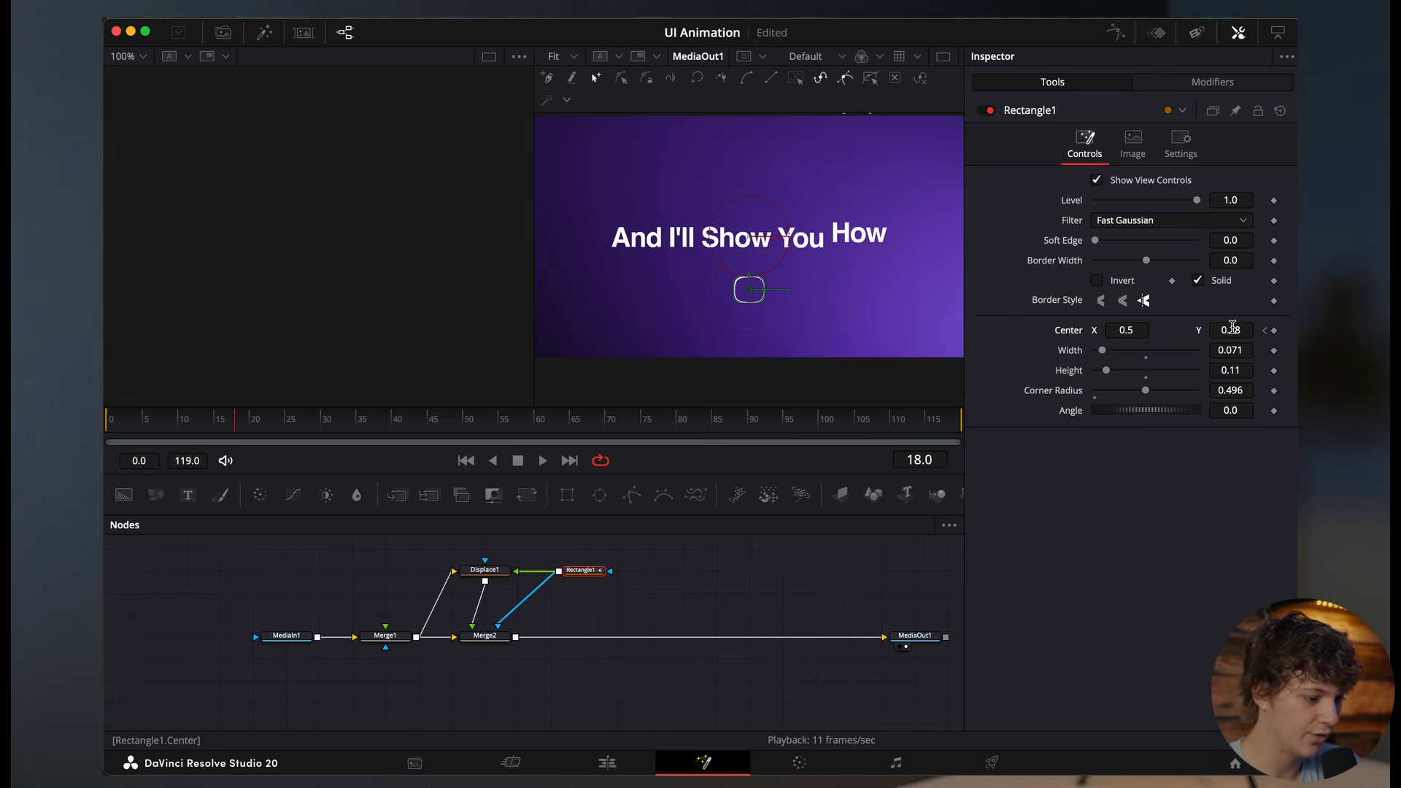
pyautogui.moveTo(749, 290); pyautogui.dragTo(750, 238)
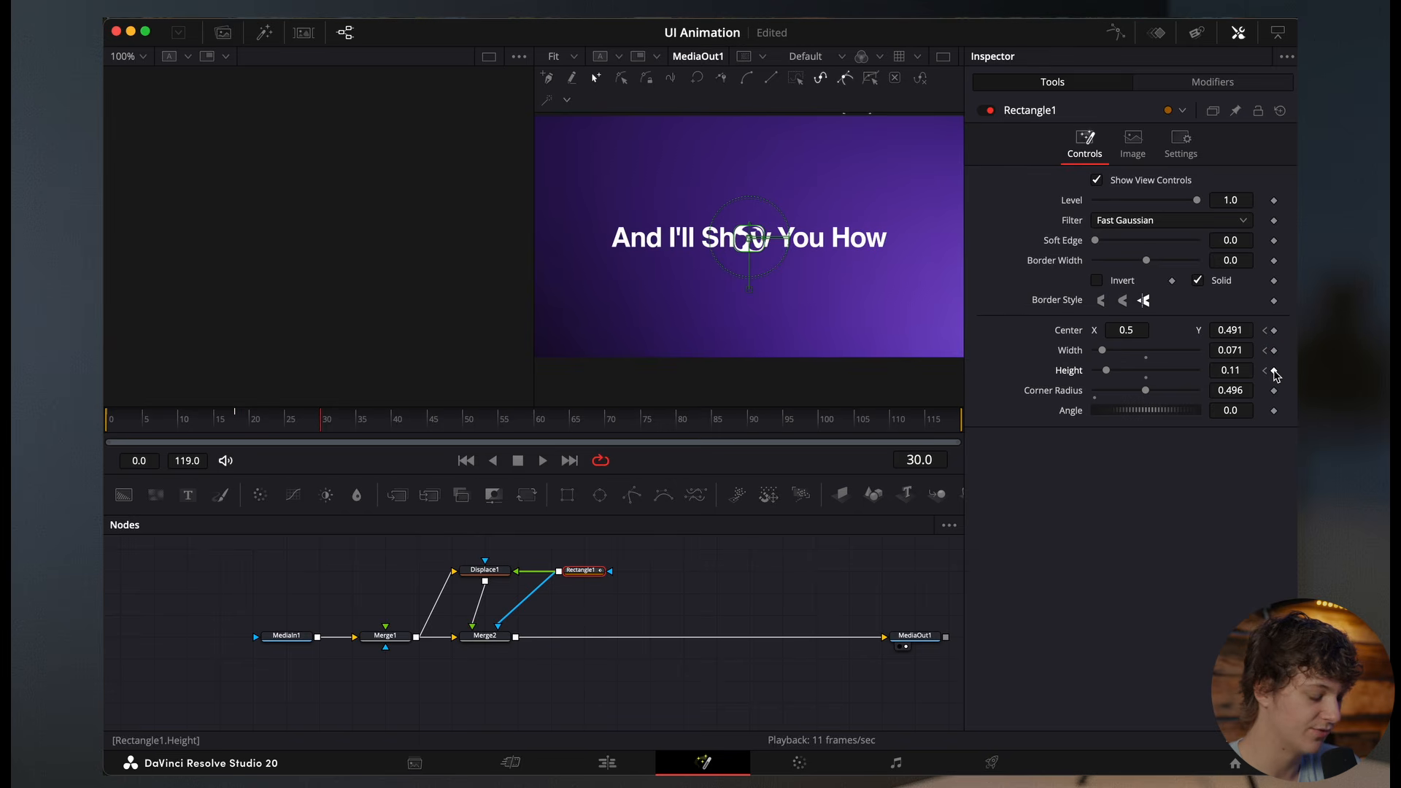
pyautogui.moveTo(1108, 351); pyautogui.dragTo(1170, 356)
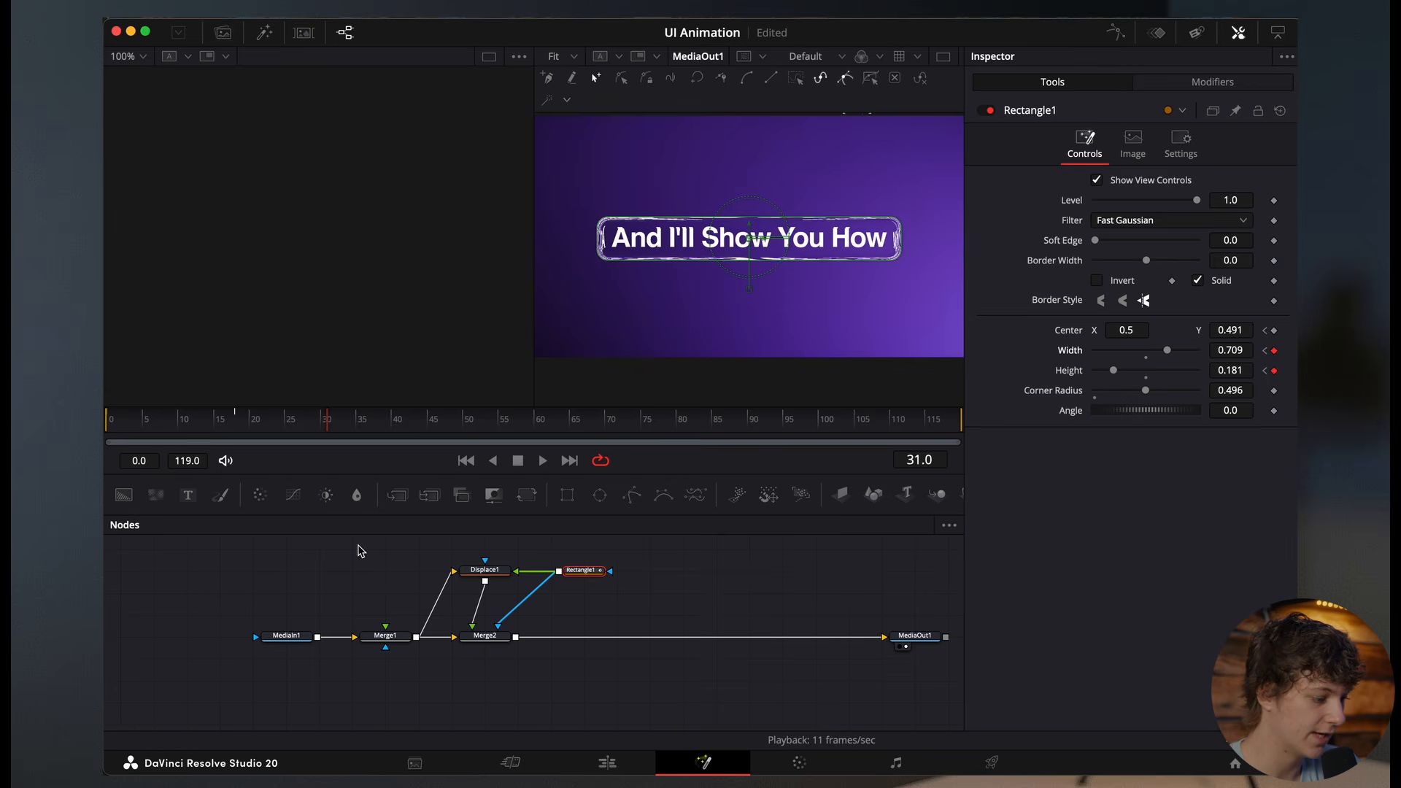
# Step: Play back the glass rectangle's animation from frame 0
pyautogui.moveTo(328, 425); pyautogui.dragTo(108, 425)
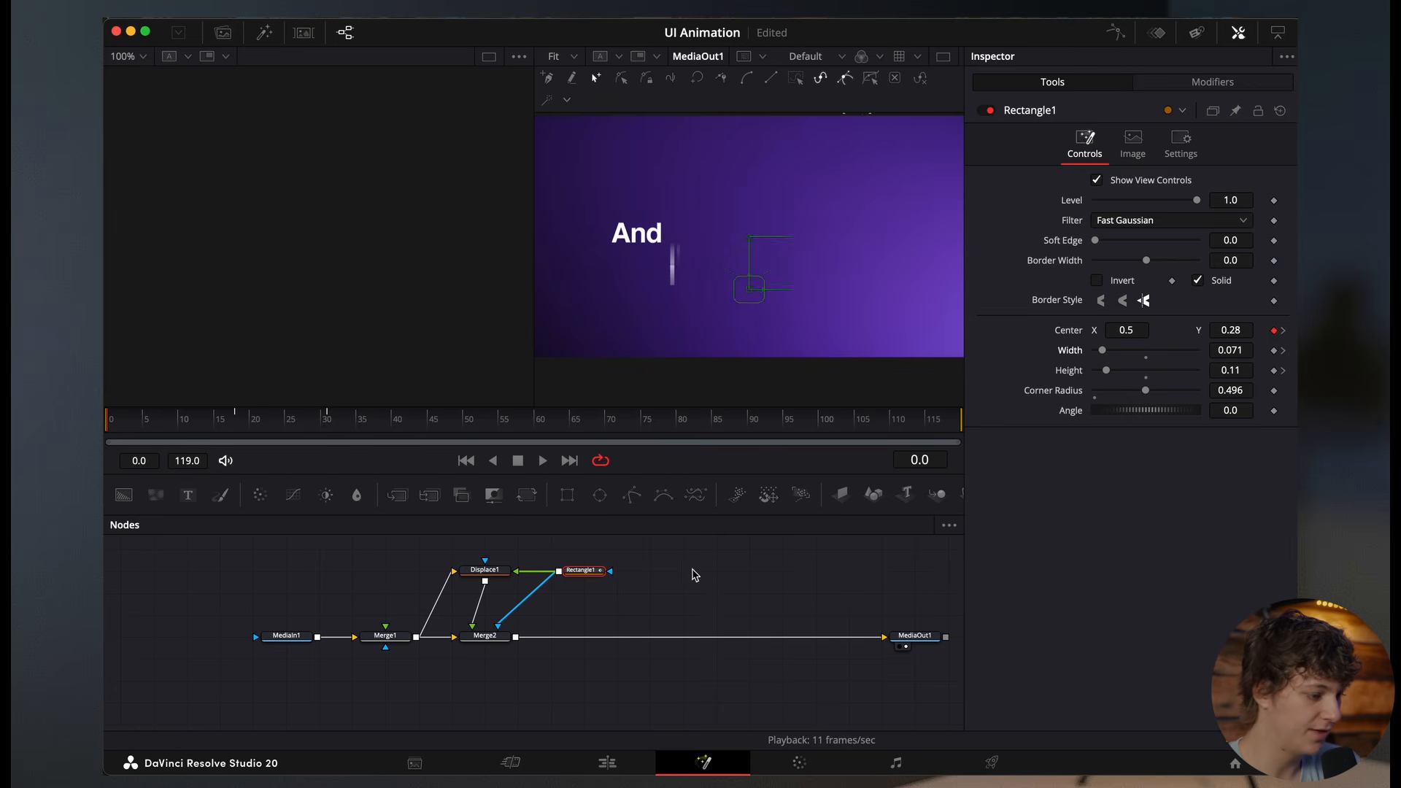
pyautogui.click(730, 589)
pyautogui.press('space')
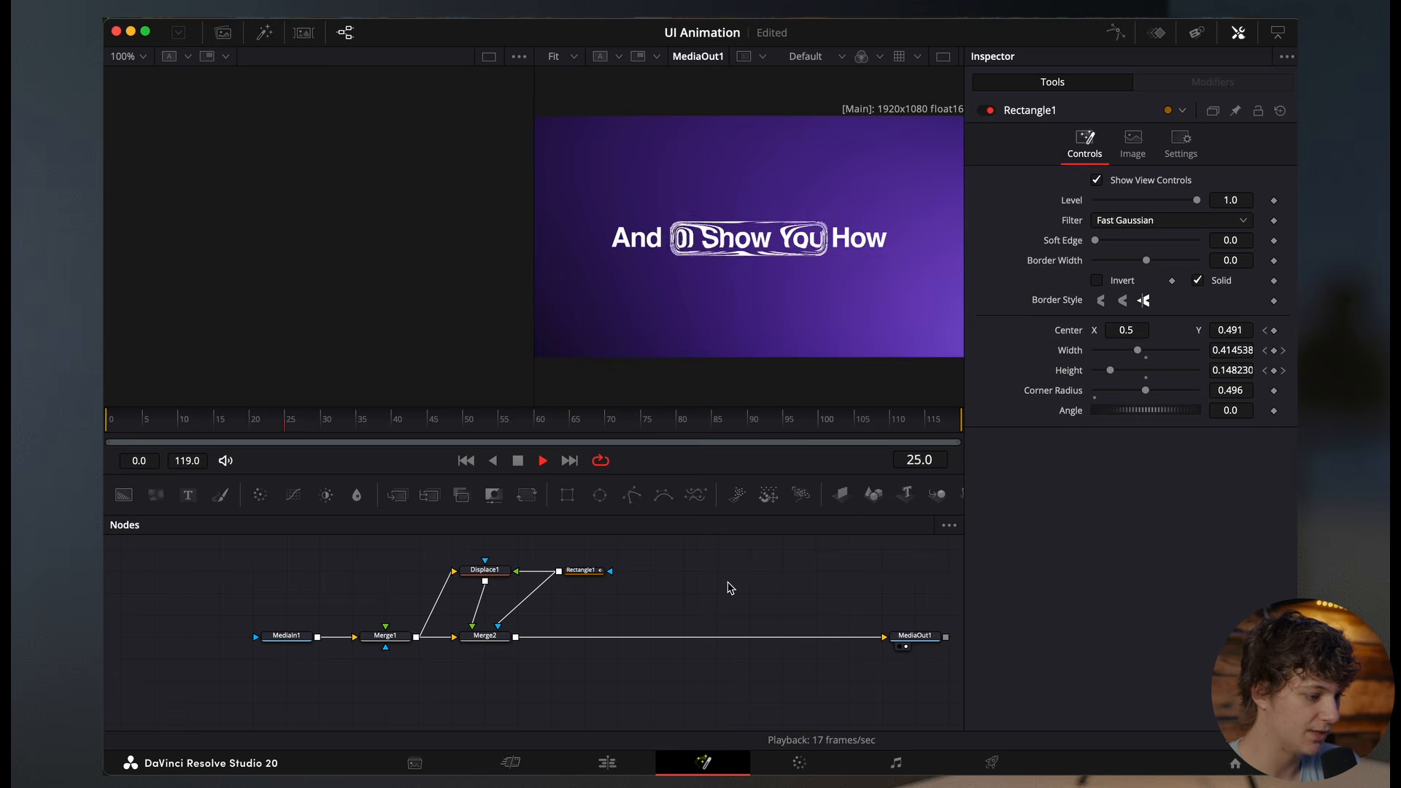
# Step: Smooth the rectangle's center displacement curve into an S shape, extend both easing handles for a sharper middle, and play it back
pyautogui.click(1117, 32)
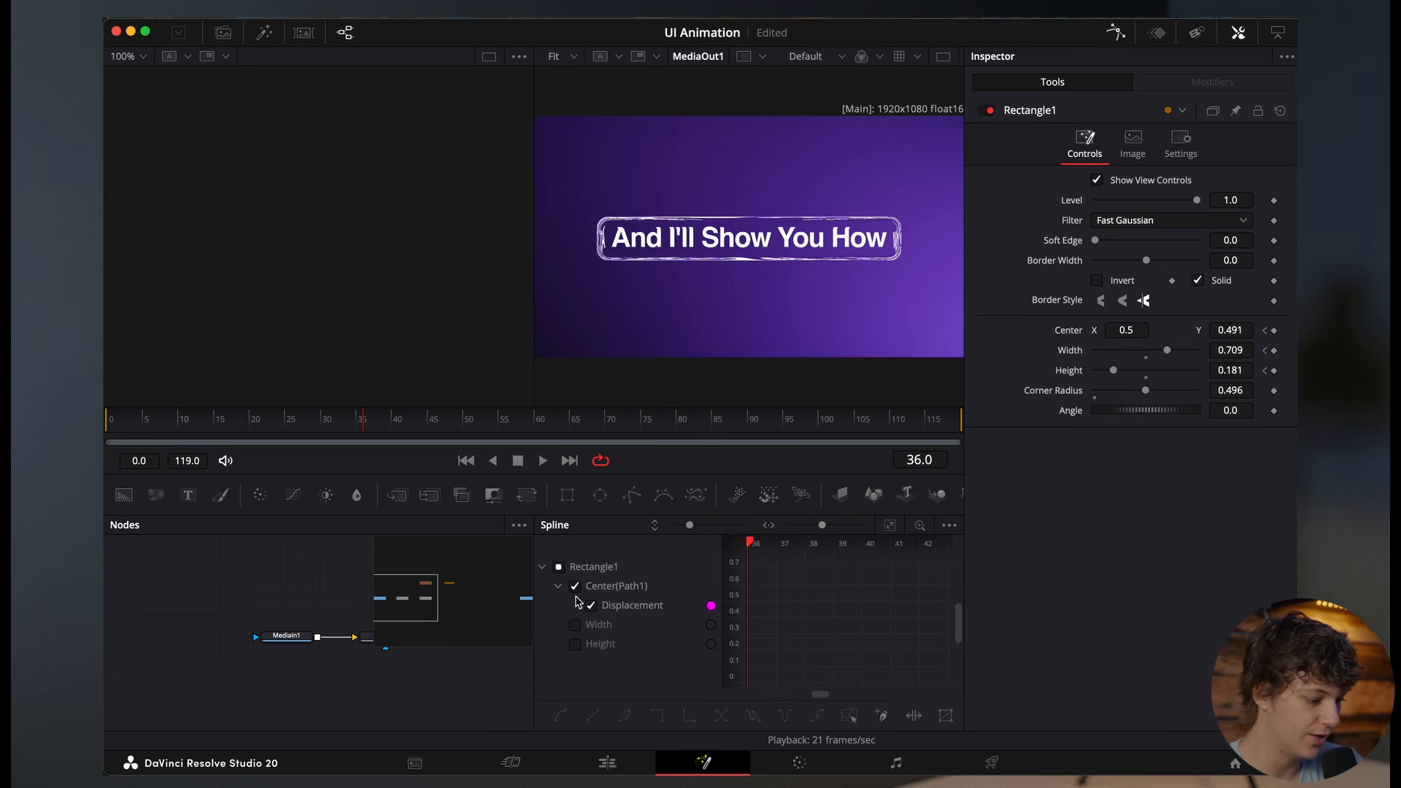
pyautogui.click(890, 526)
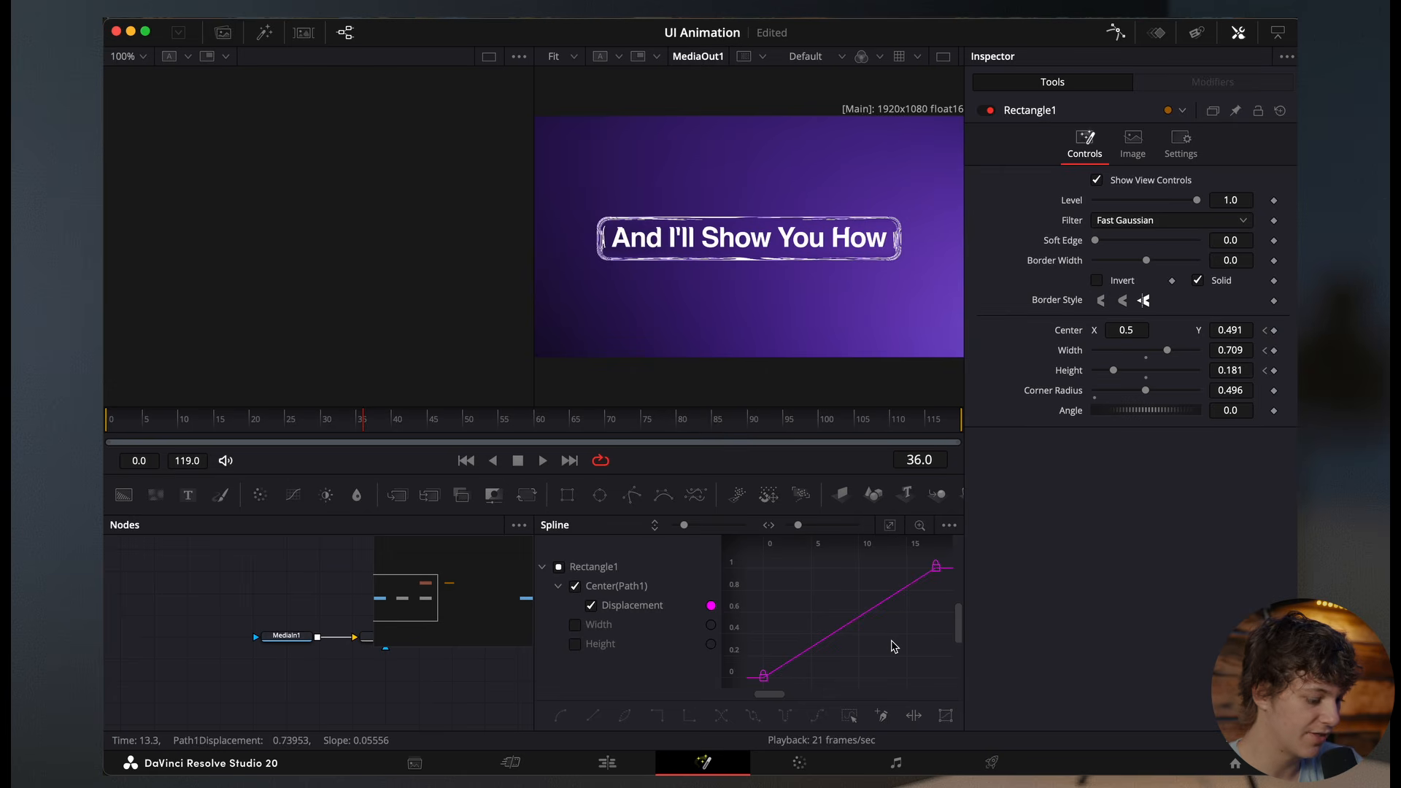
pyautogui.press('s')
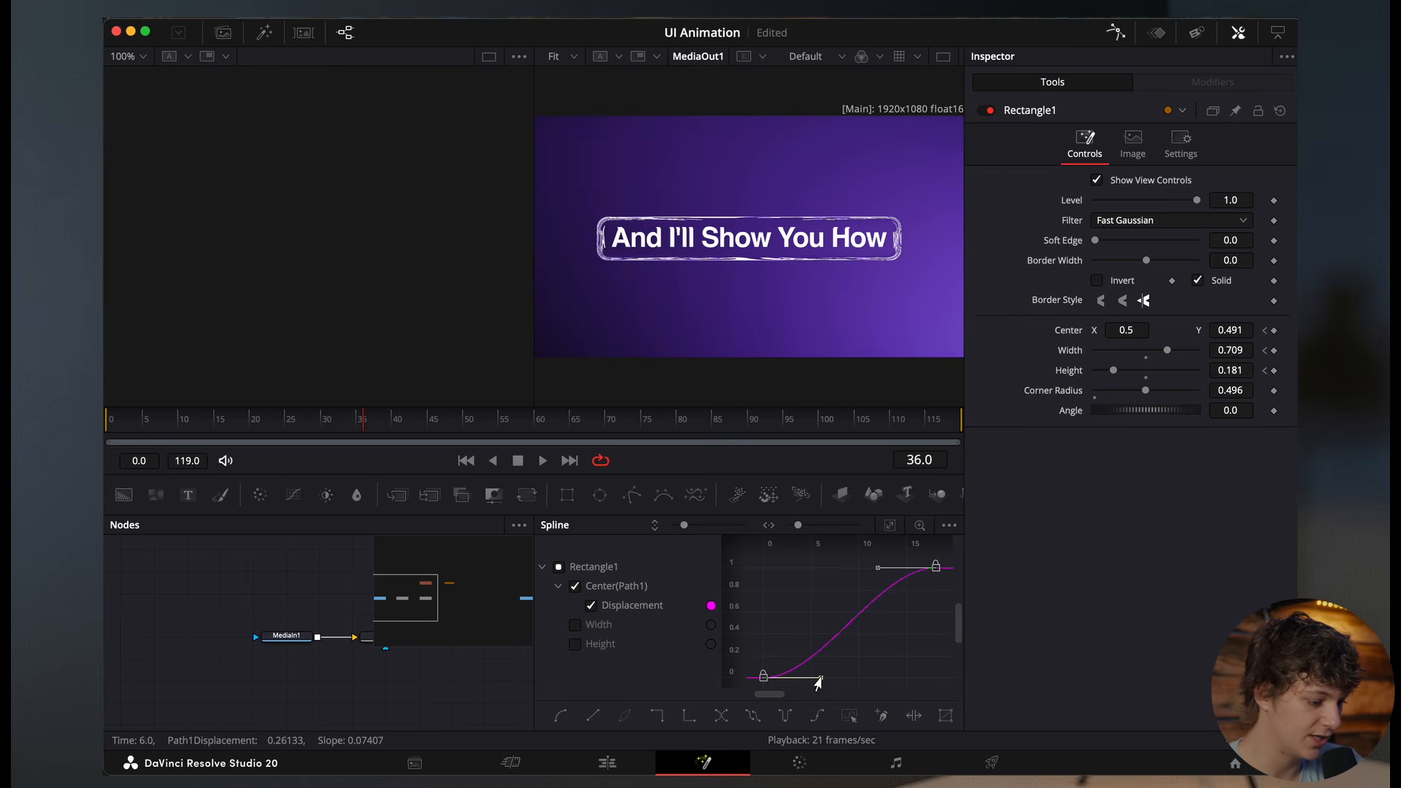
pyautogui.moveTo(817, 680); pyautogui.dragTo(921, 680)
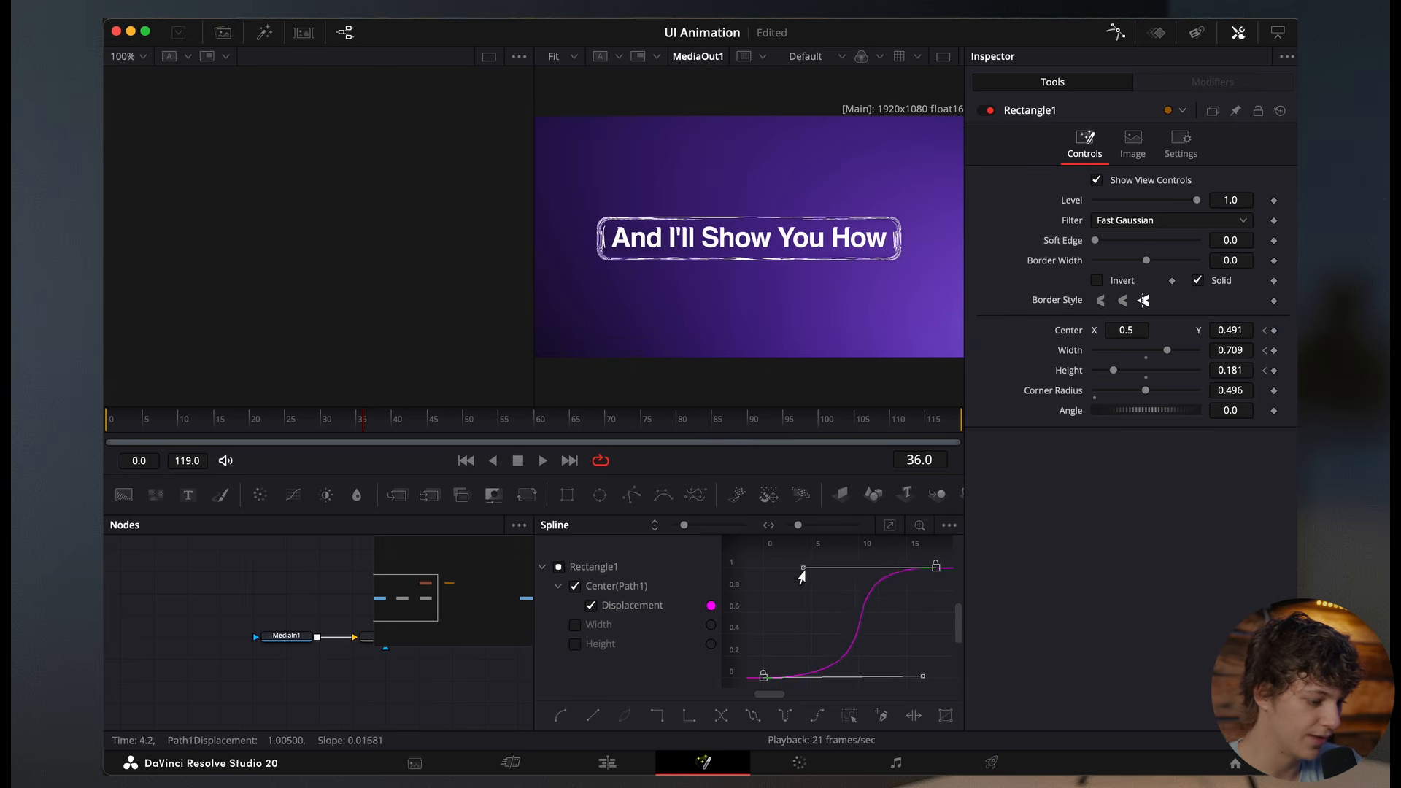
pyautogui.click(107, 425)
pyautogui.press('space')
pyautogui.press('space')
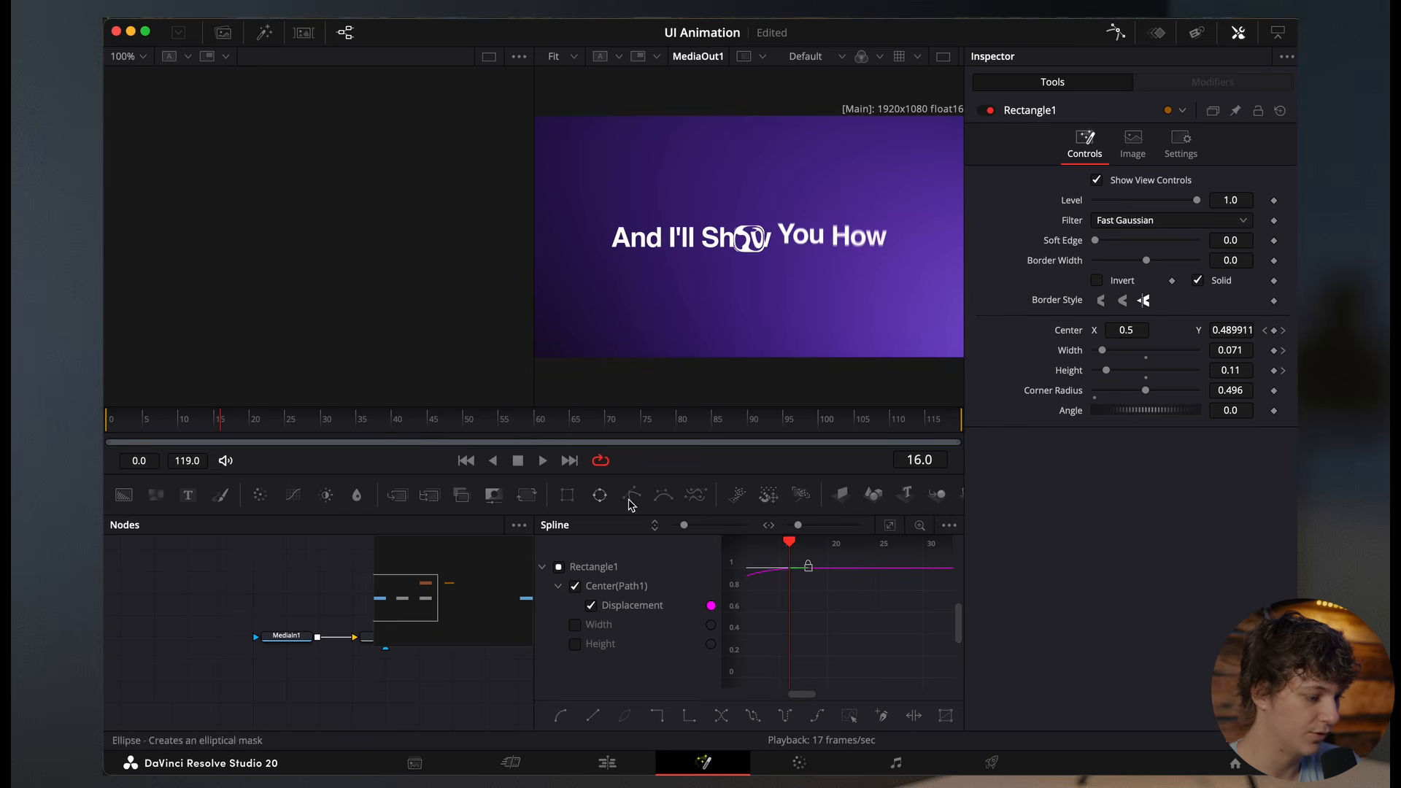
# Step: Show only the rectangle's width and height curves, apply an Out Cubic ease to them, and play back the expansion
pyautogui.click(576, 587)
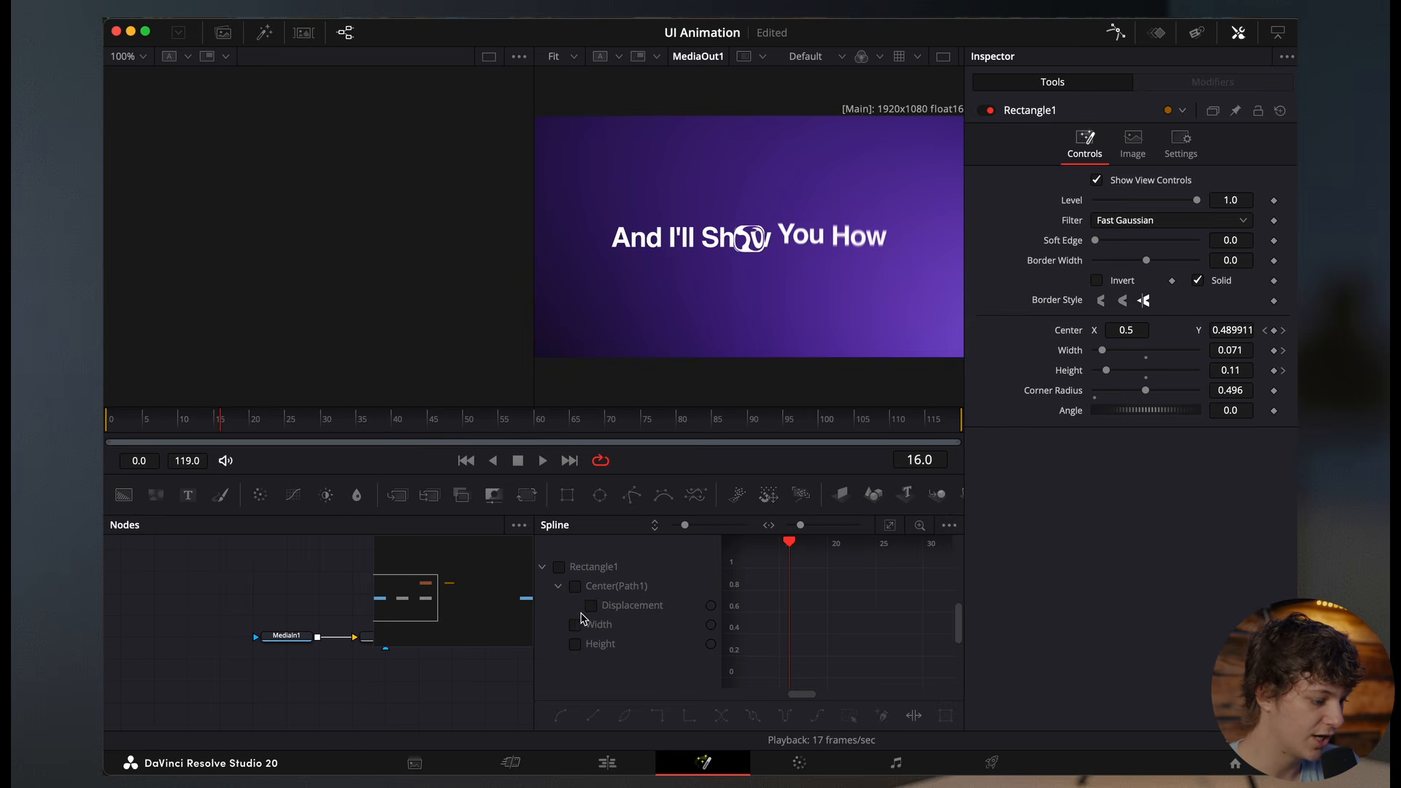
pyautogui.click(575, 625)
pyautogui.click(575, 644)
pyautogui.click(891, 530)
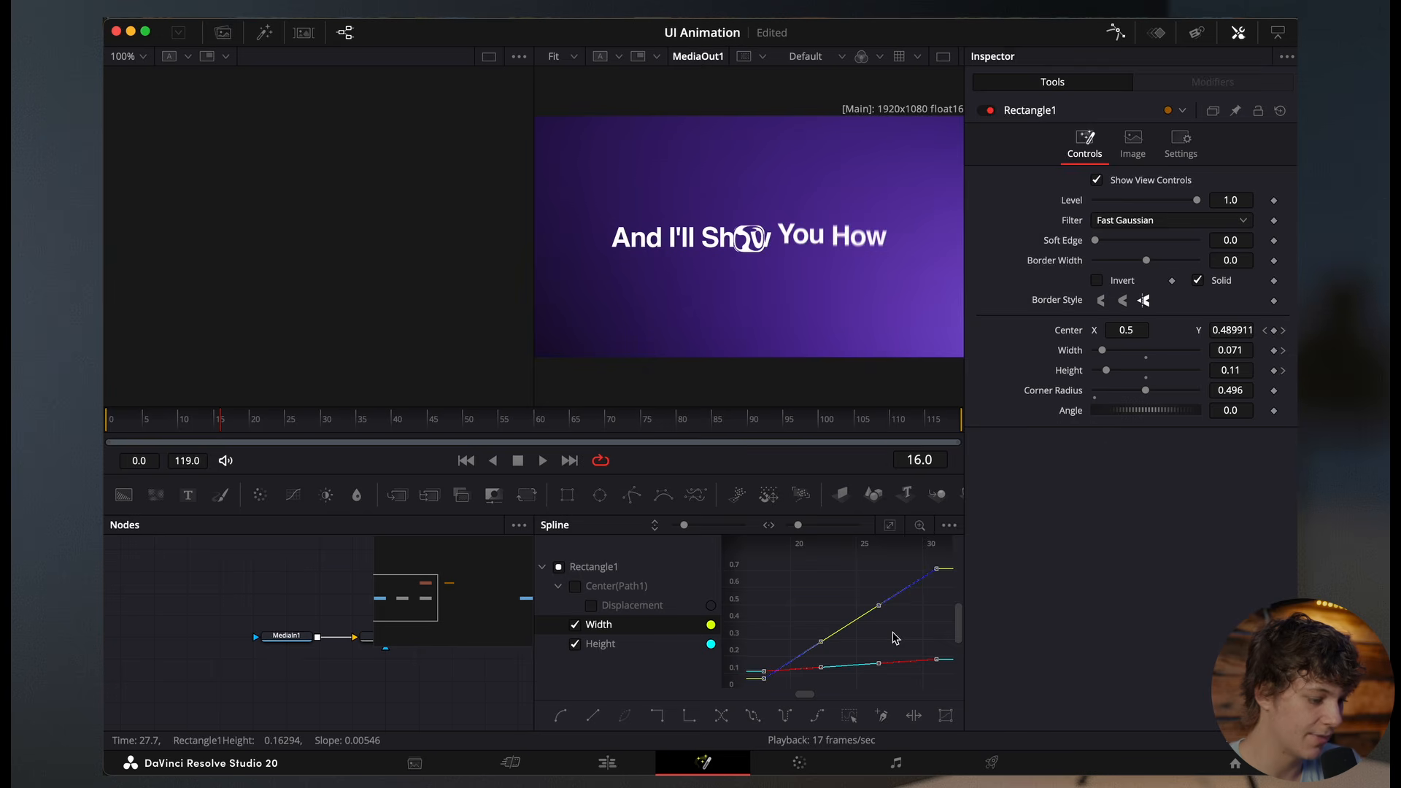
pyautogui.rightClick(896, 638)
pyautogui.moveTo(926, 403)
pyautogui.click(1129, 451)
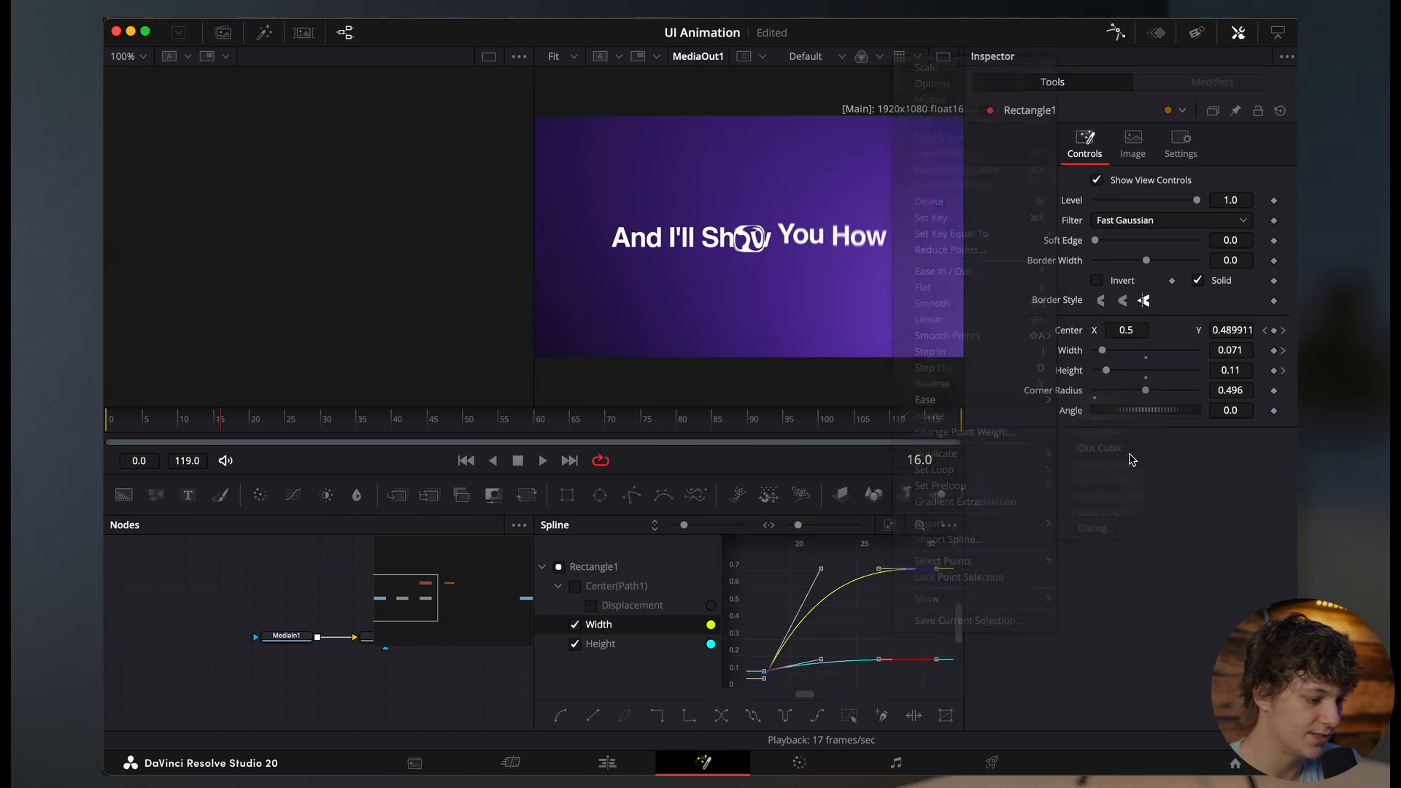
pyautogui.click(190, 423)
pyautogui.press('space')
pyautogui.press('space')
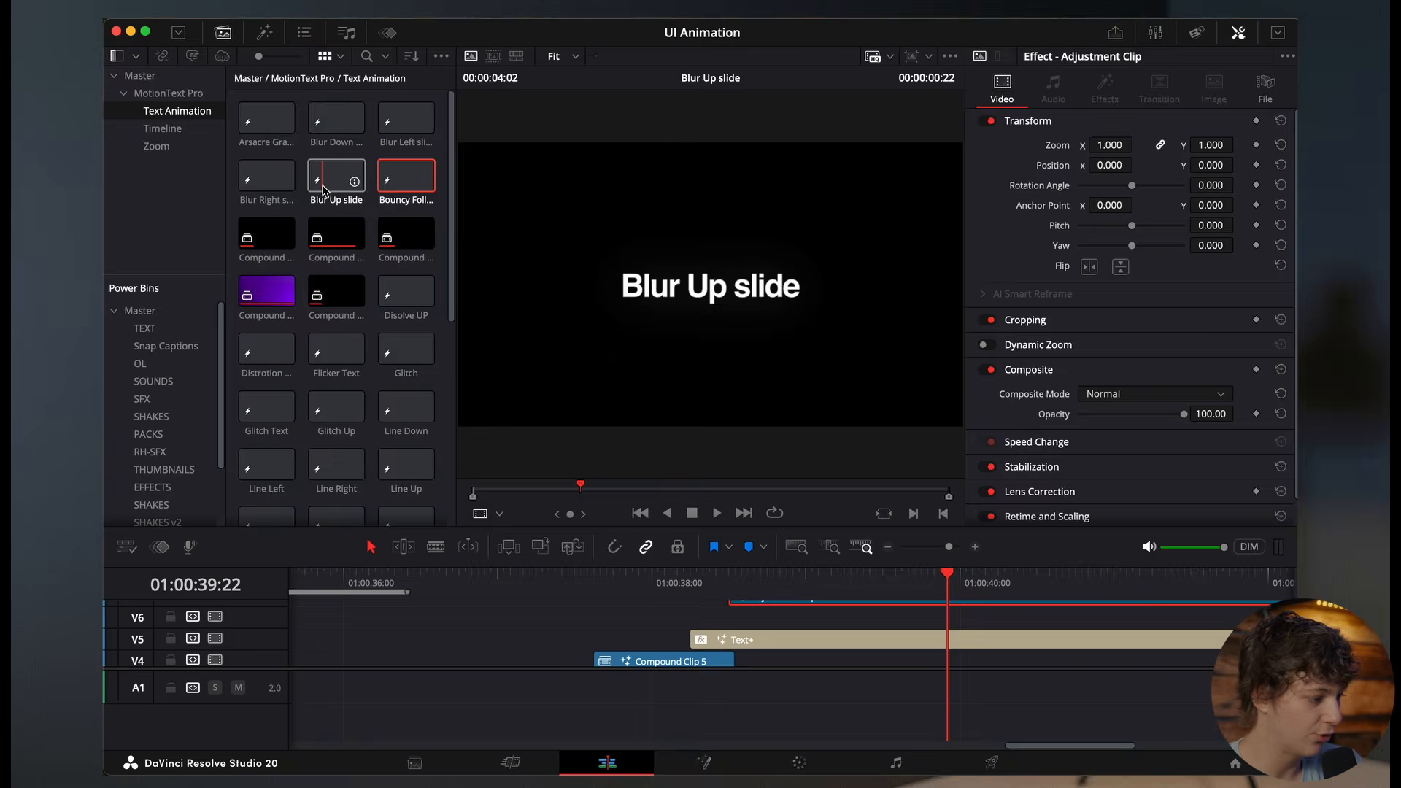
# Step: Add a Blur Right slide title reading "In Mintues" on V6, starting just before 01:00:39:22 and overlapping the previous title's end
pyautogui.moveTo(267, 179); pyautogui.dragTo(973, 621)
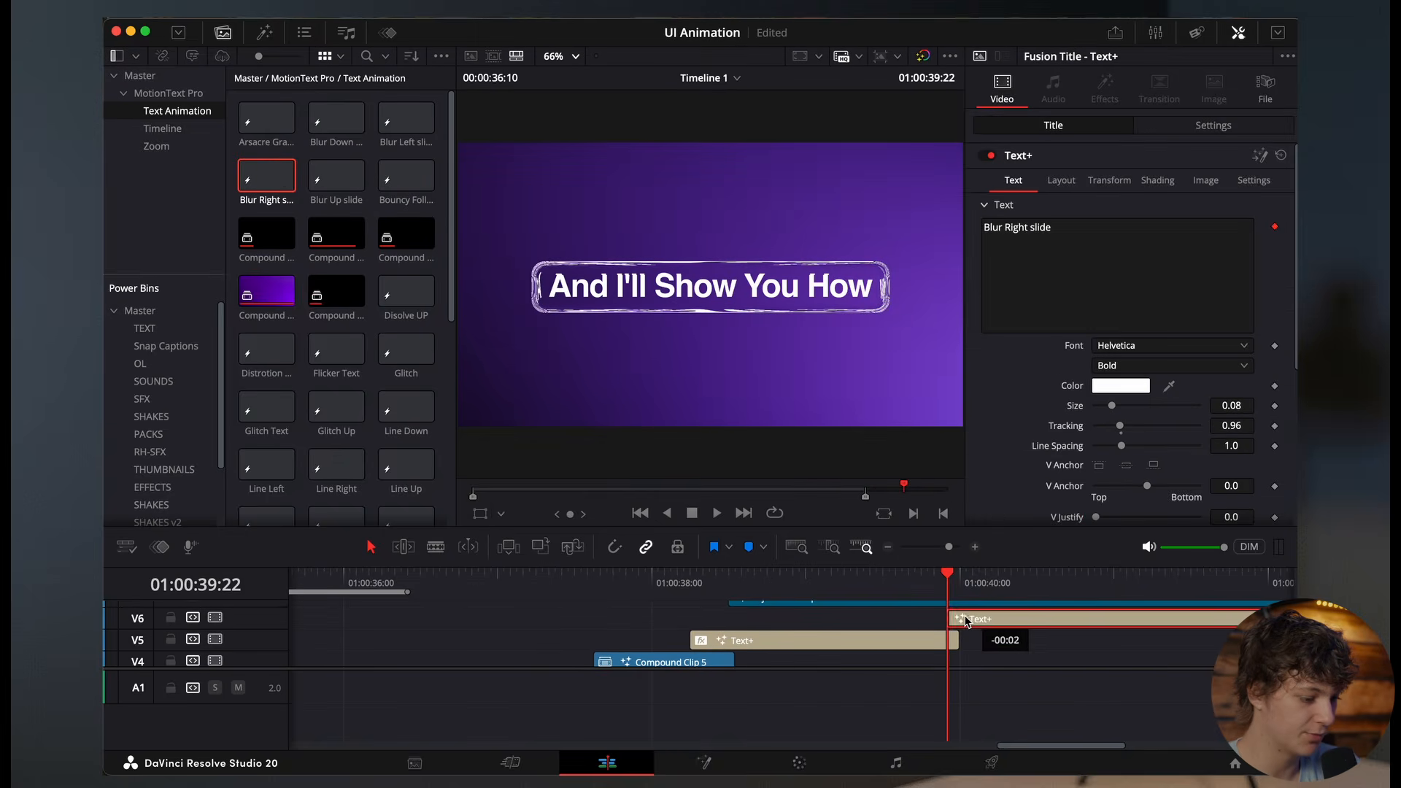
pyautogui.moveTo(973, 622); pyautogui.dragTo(968, 621)
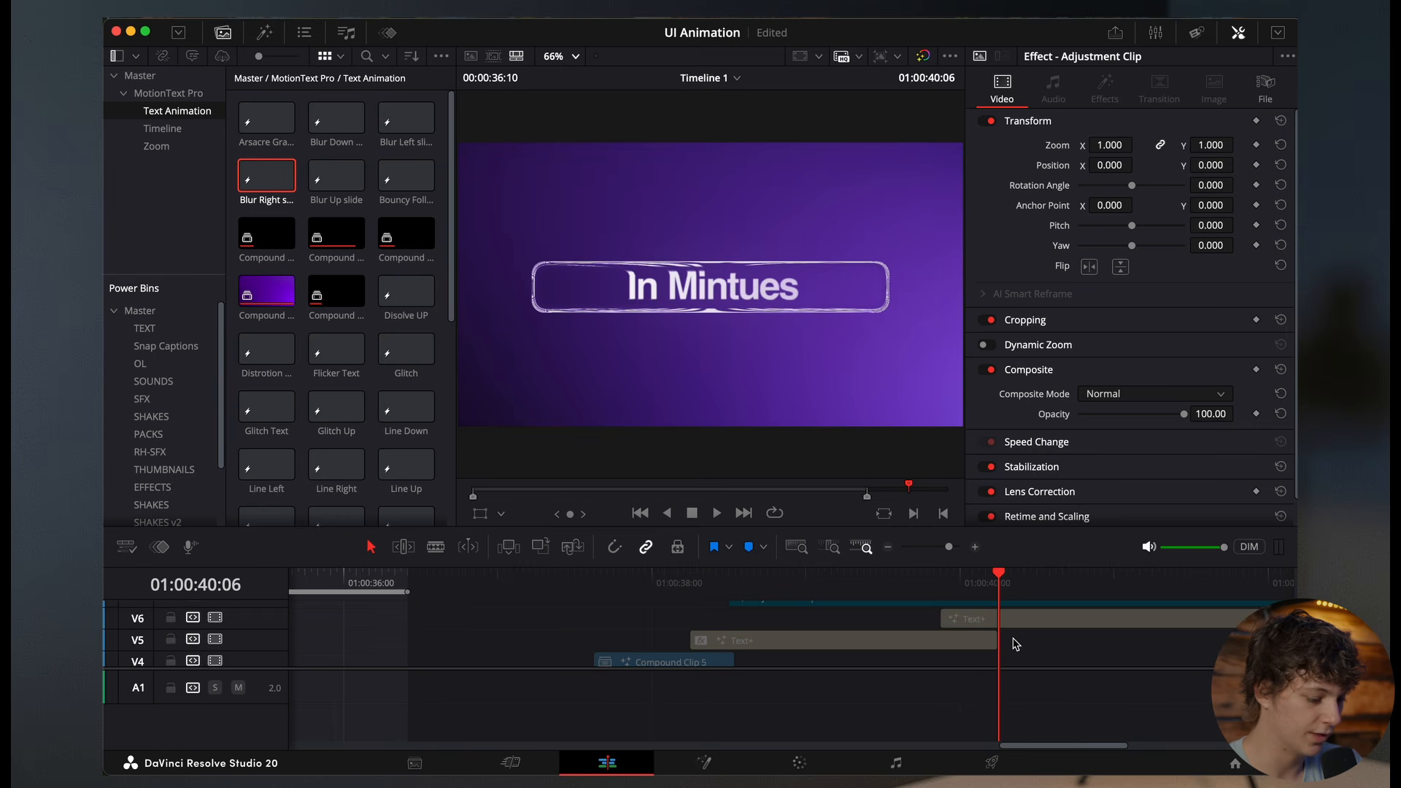
# Step: Fade out the end of the "And I'll Show You How" title beneath the new title, and play the transition
pyautogui.scroll(3, 1016, 644)
pyautogui.scroll(4, 1014, 647)
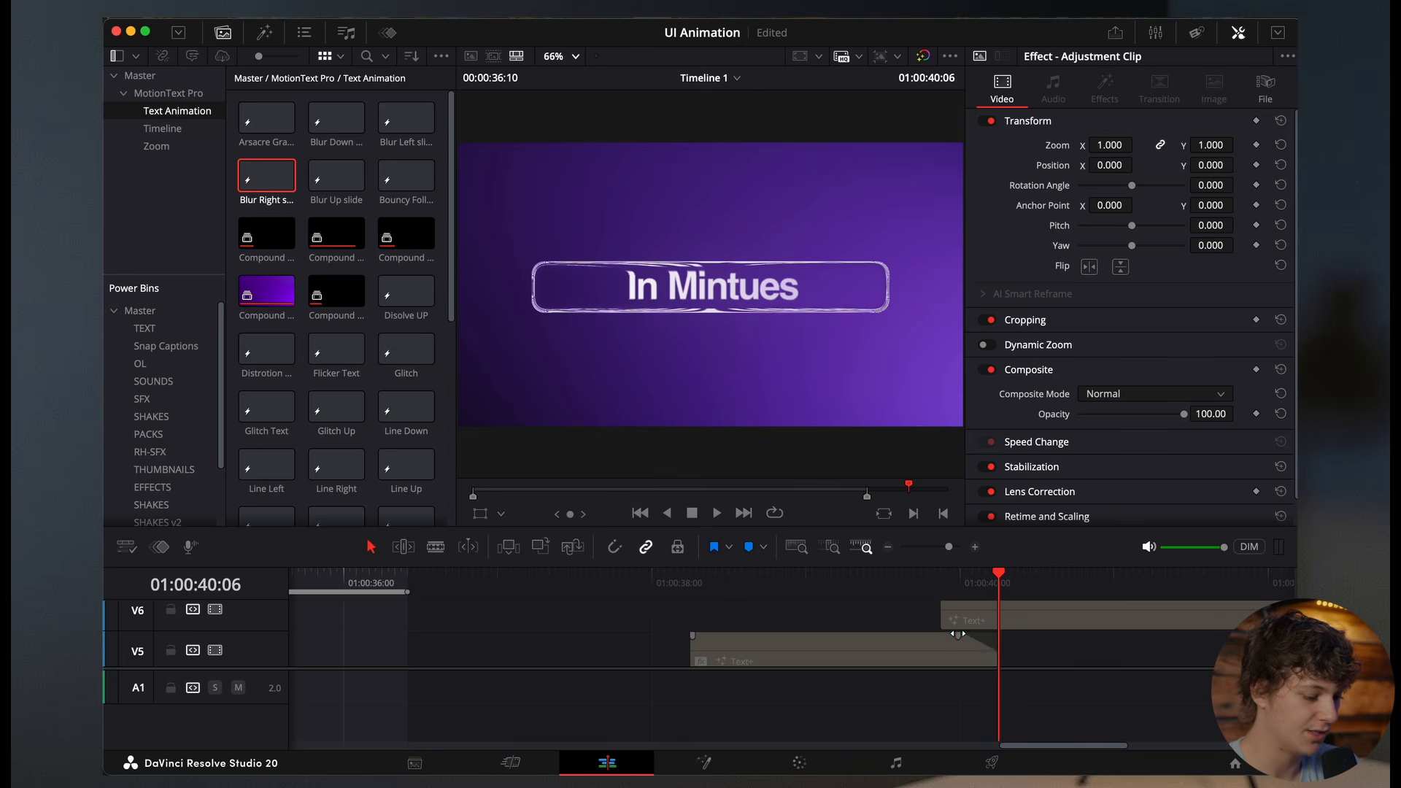
pyautogui.scroll(-3, 959, 635)
pyautogui.scroll(-5, 960, 636)
pyautogui.click(922, 584)
pyautogui.press('space')
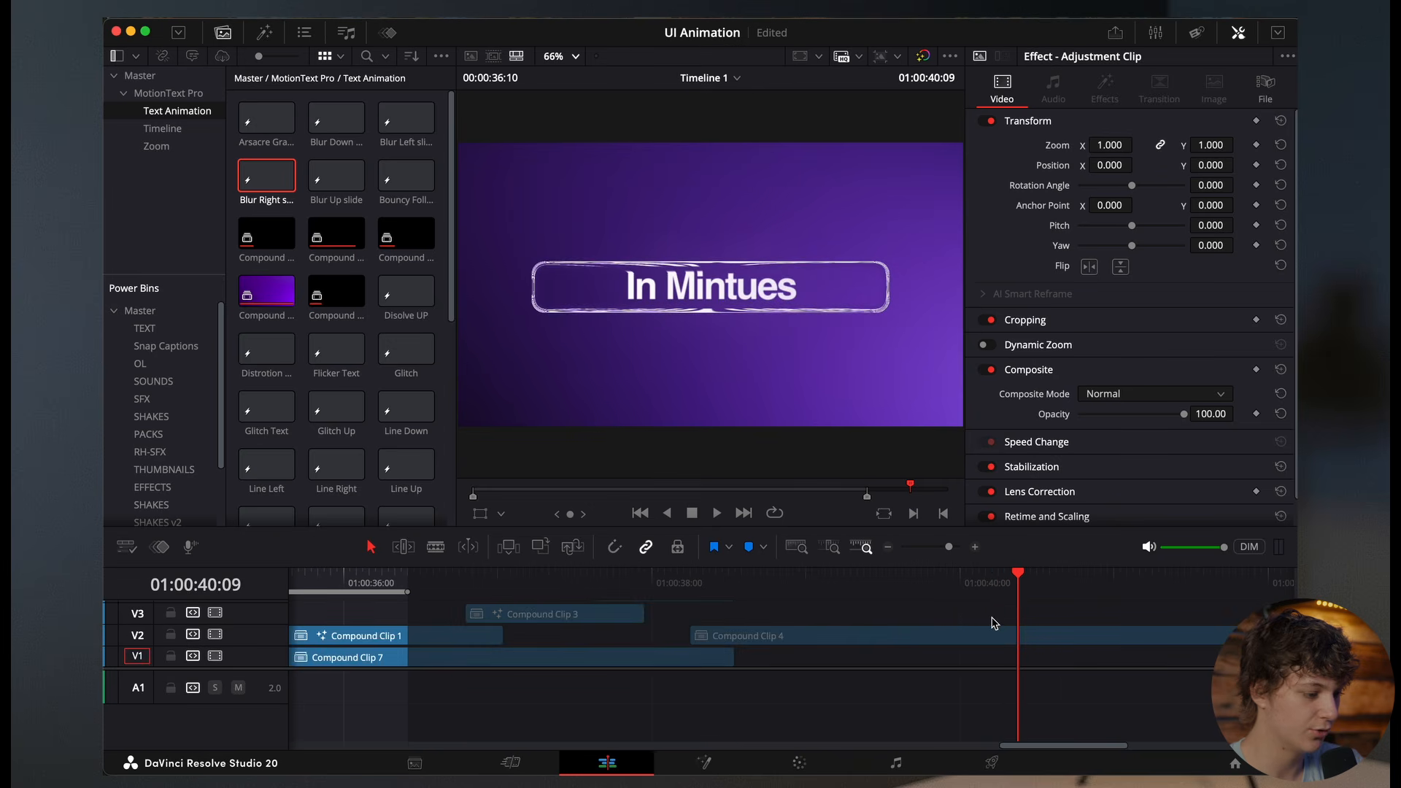
# Step: In the adjustment clip's Fusion composition, keyframe the rectangle's size at frame 37 and narrow its width to 0.425 at frame 47
pyautogui.scroll(6, 992, 617)
pyautogui.click(947, 585)
pyautogui.click(970, 651)
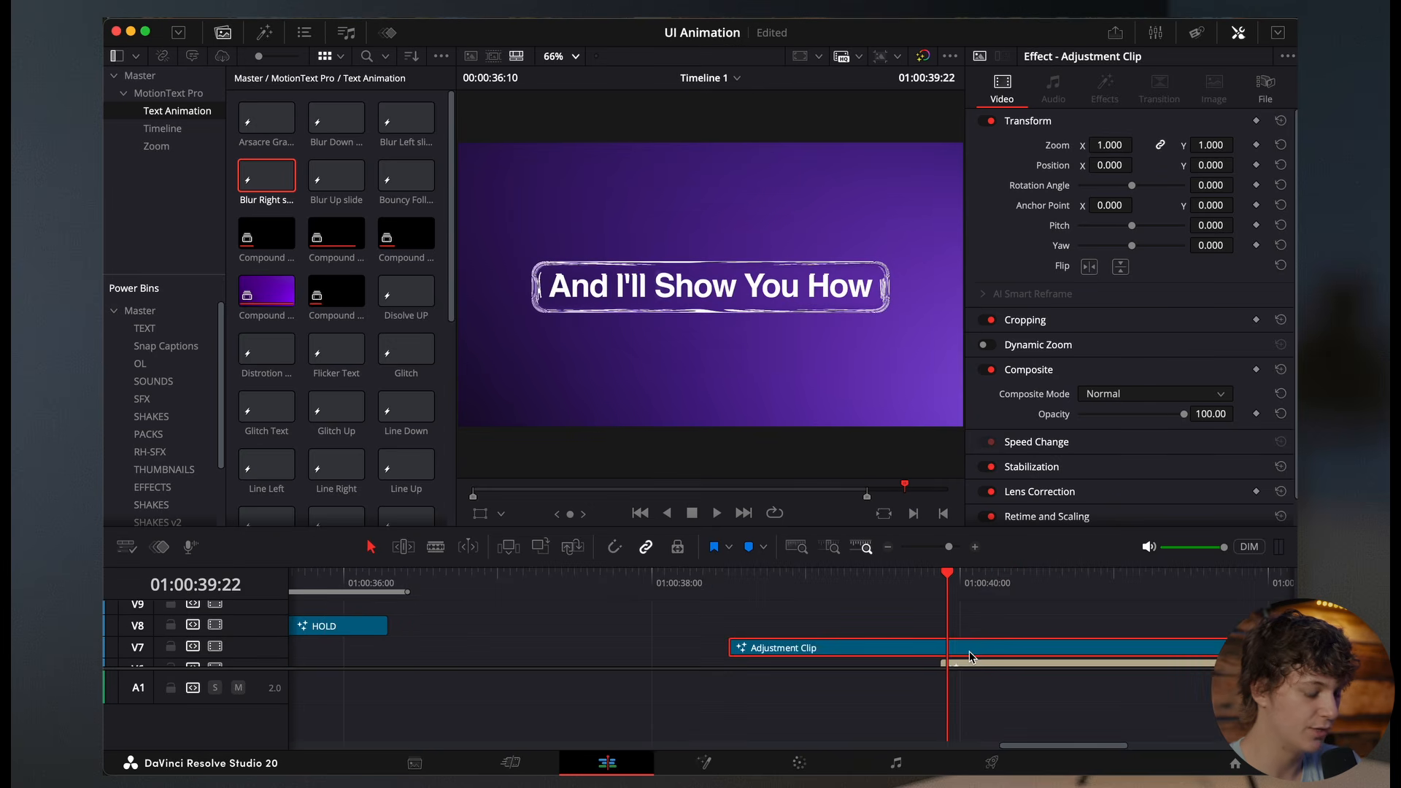
pyautogui.press('space')
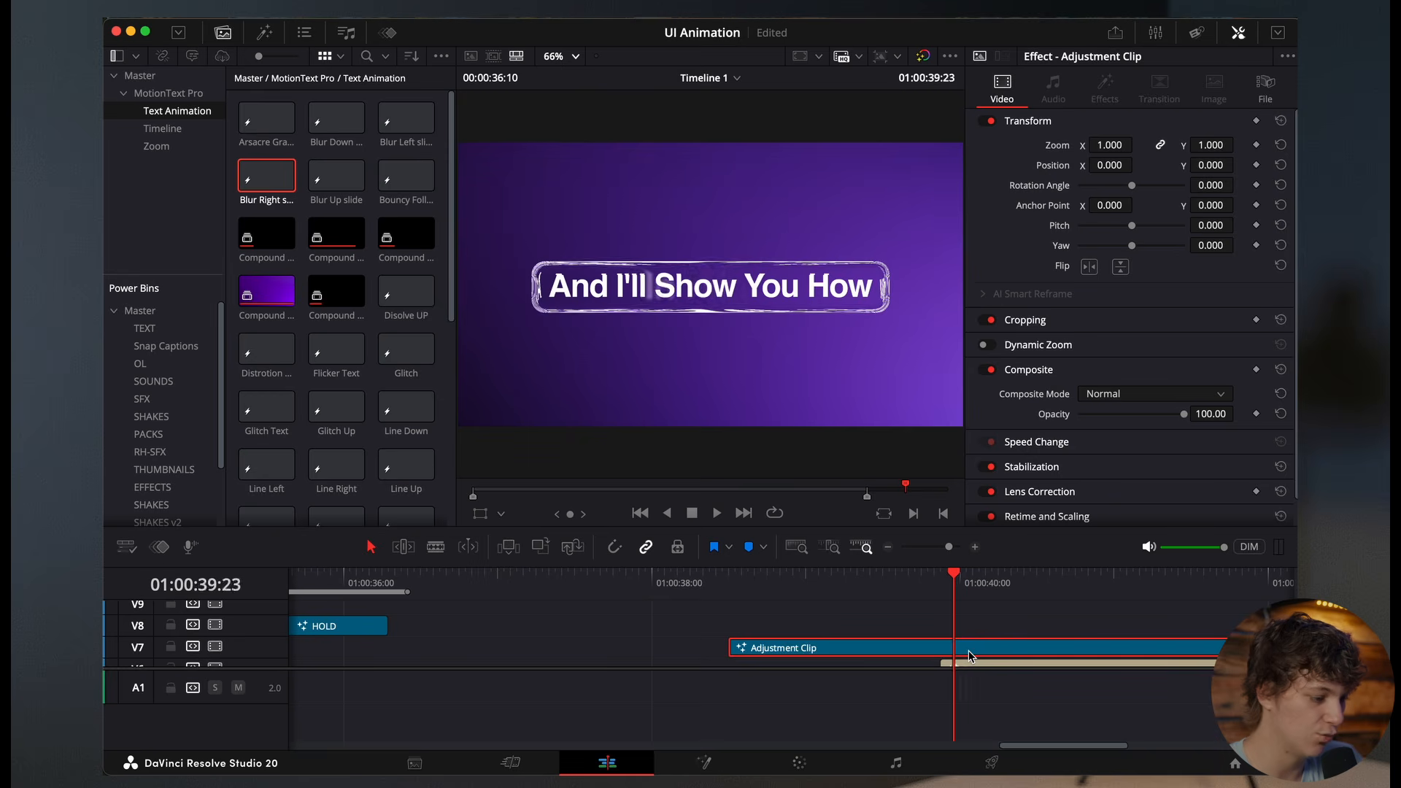
pyautogui.click(703, 763)
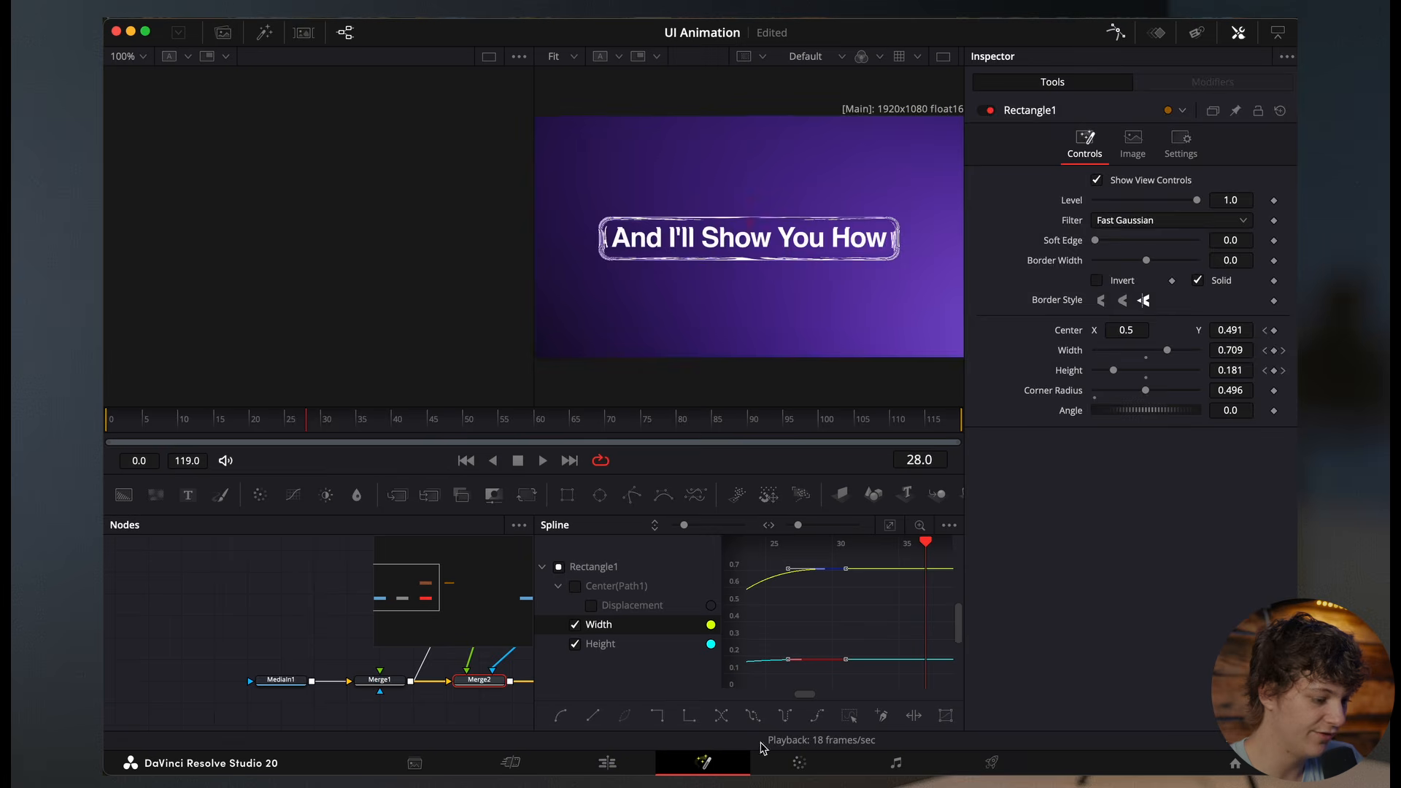
pyautogui.hscroll(5, 427, 693)
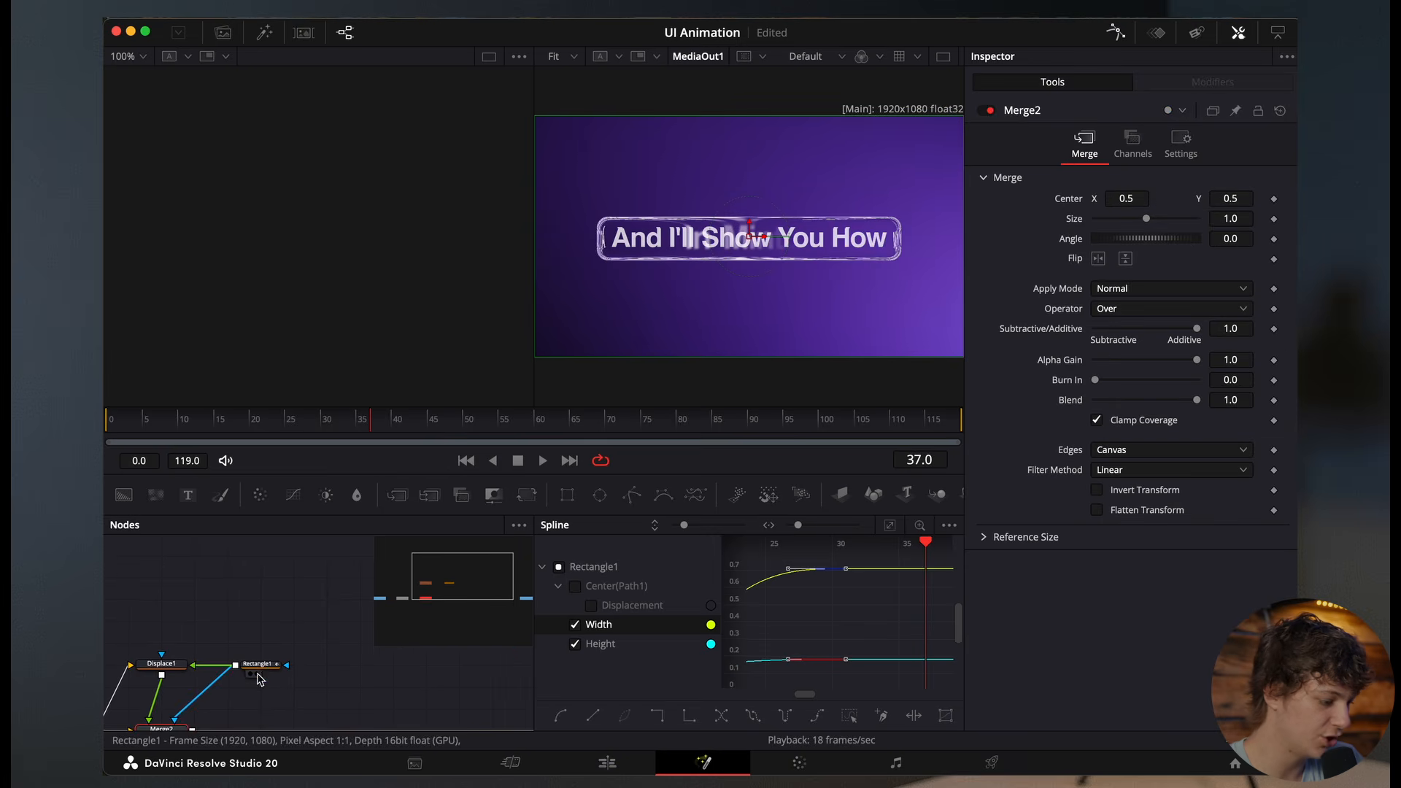
pyautogui.click(257, 664)
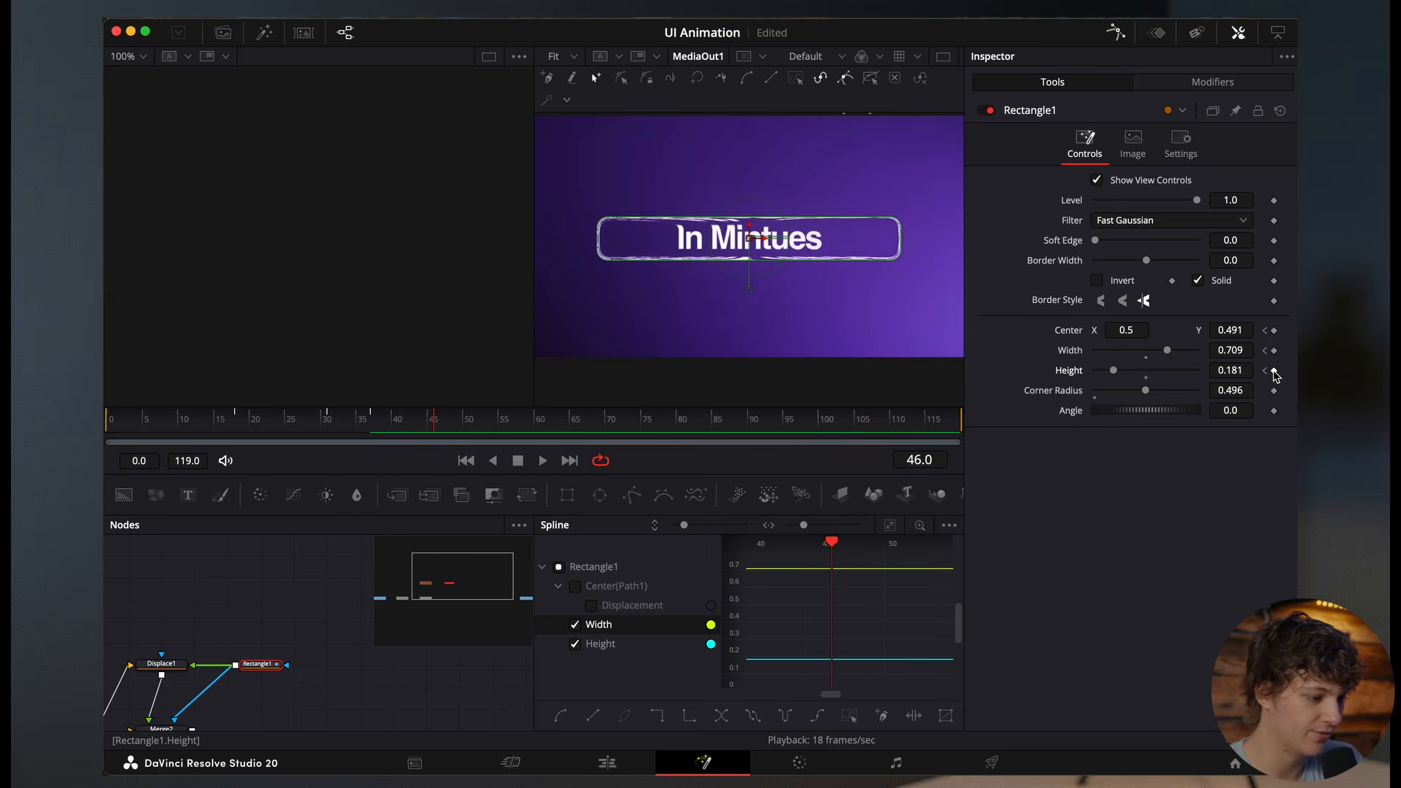
pyautogui.moveTo(1166, 355); pyautogui.dragTo(1138, 361)
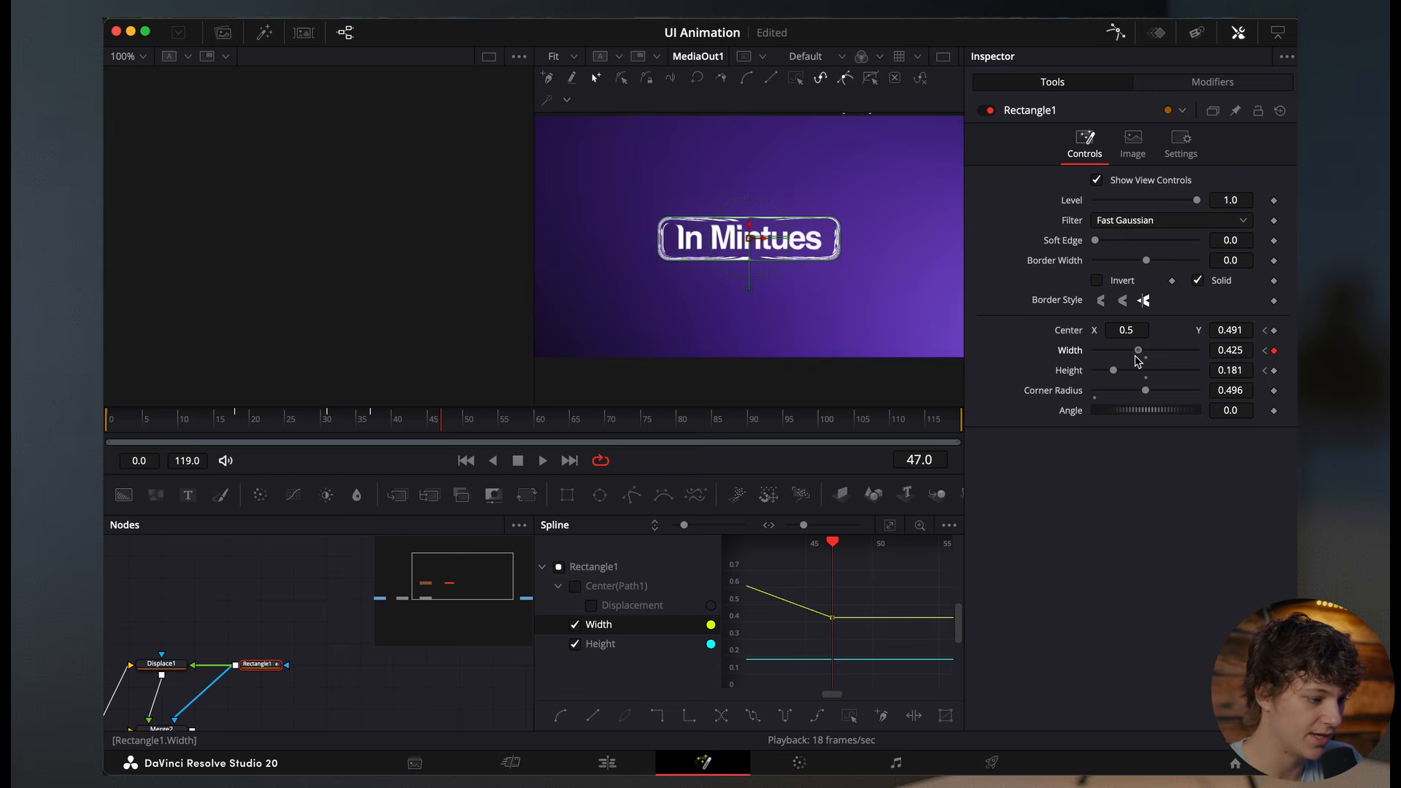
# Step: Smooth the rectangle's width curve between frames 37 and 47, and play back the narrowing
pyautogui.scroll(-3, 880, 615)
pyautogui.hscroll(1, 883, 617)
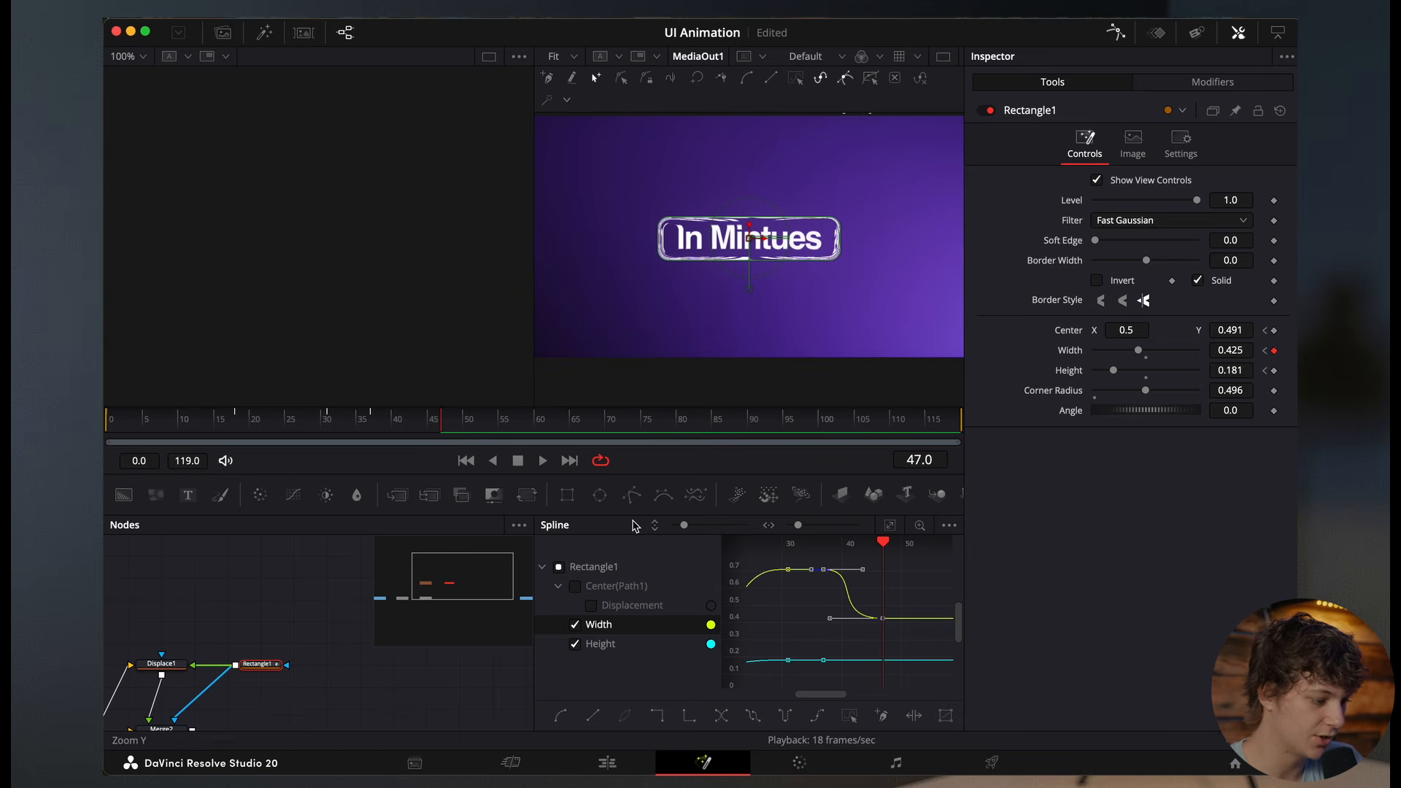
pyautogui.moveTo(450, 428); pyautogui.dragTo(193, 429)
pyautogui.press('space')
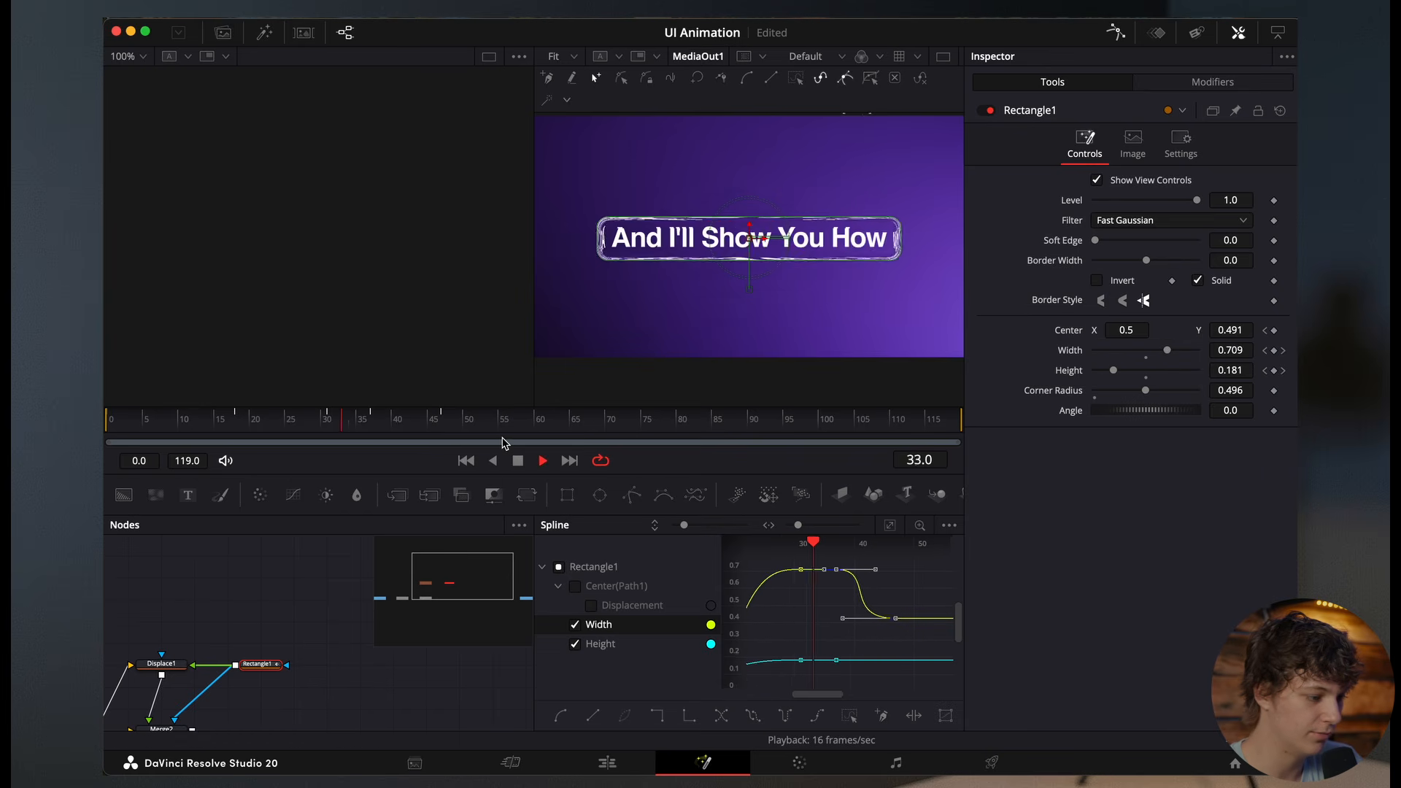
pyautogui.press('space')
# Step: Return to the edit timeline and play the whole animation from 01:00:35:10
pyautogui.click(609, 763)
pyautogui.click(691, 584)
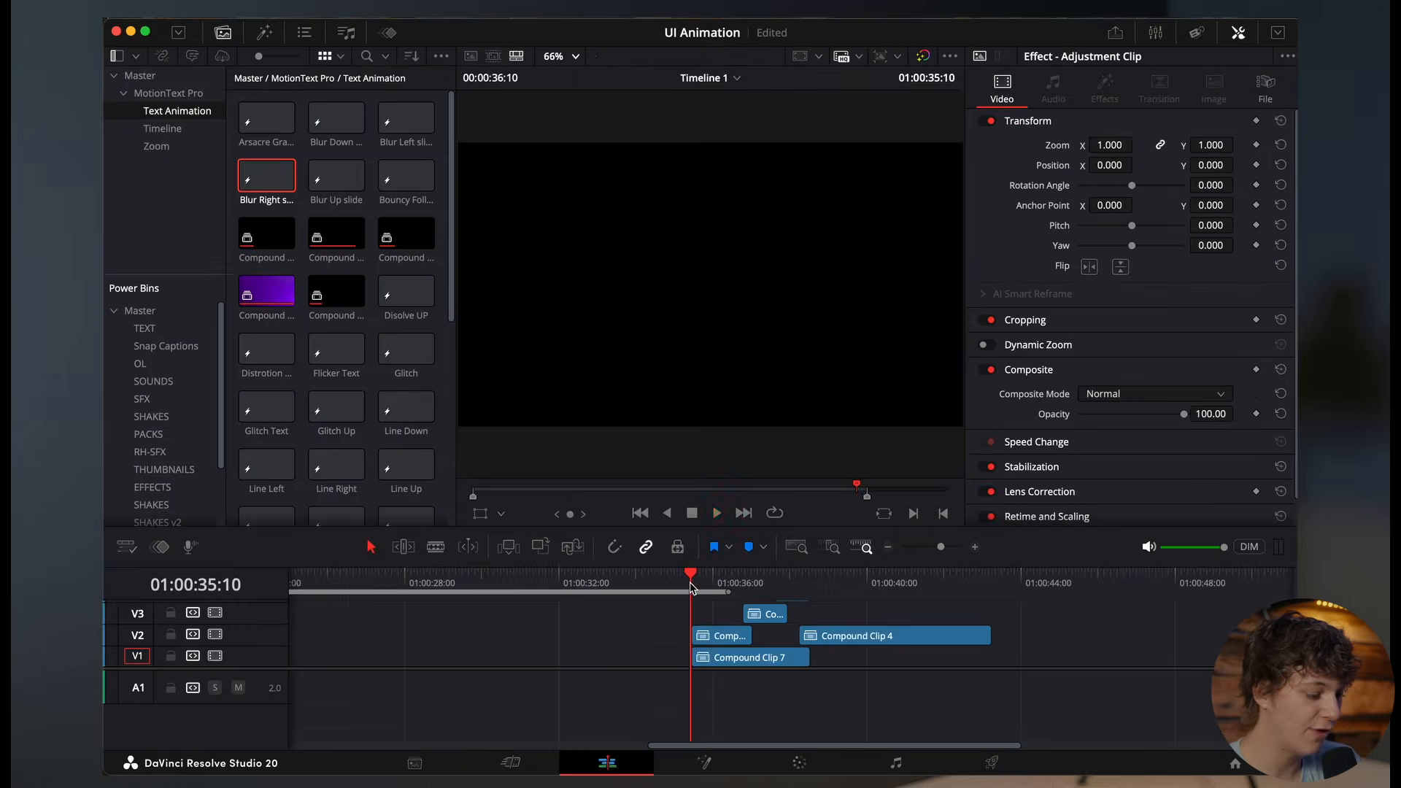
pyautogui.press('space')
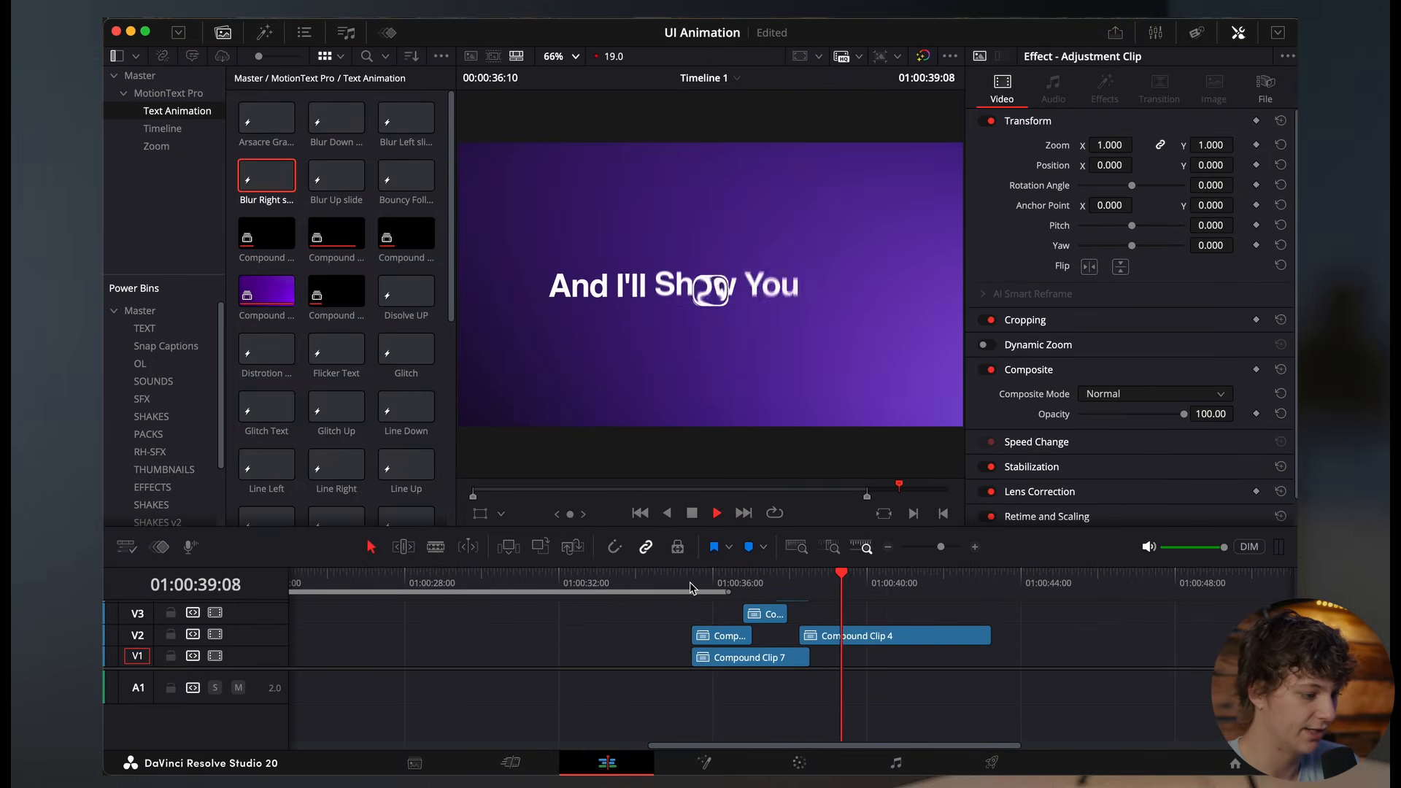
pyautogui.press('space')
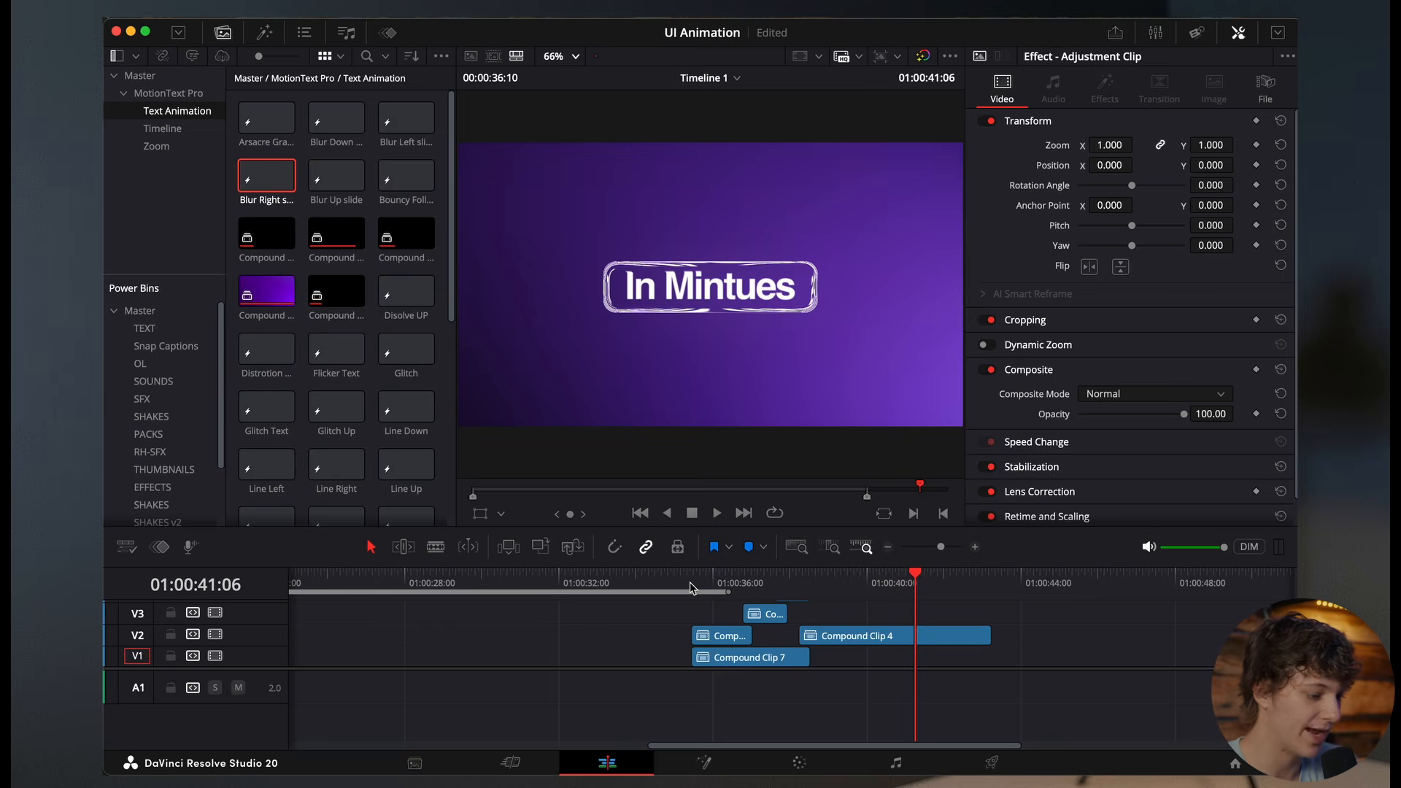